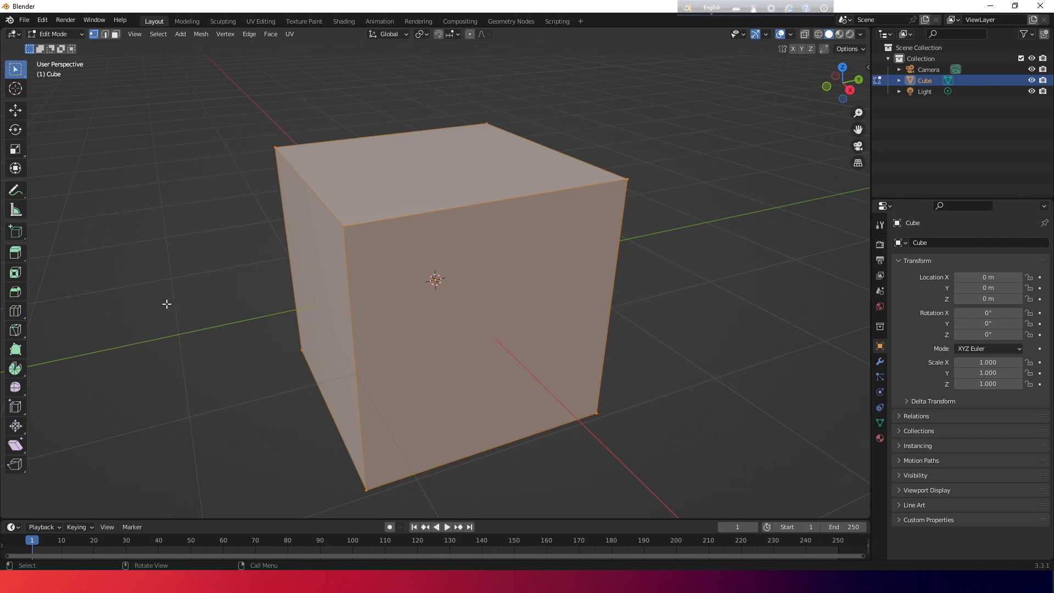
# Bevel one upper edge of the cube by about 0.89 m using the Bevel tool in edge select mode.
pyautogui.click(16, 297)
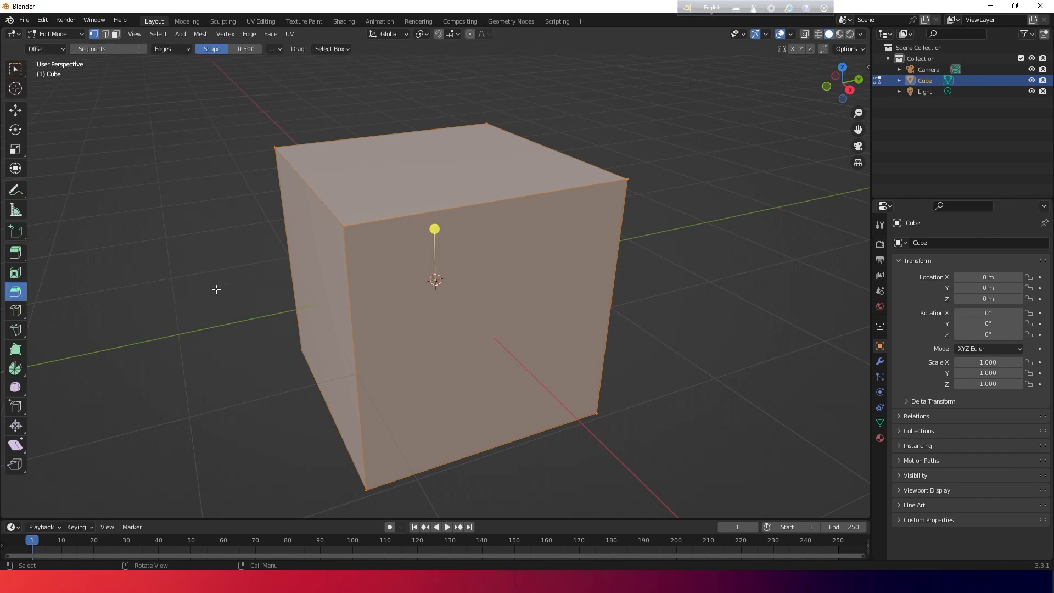
pyautogui.moveTo(216, 289); pyautogui.dragTo(247, 295, button='middle')
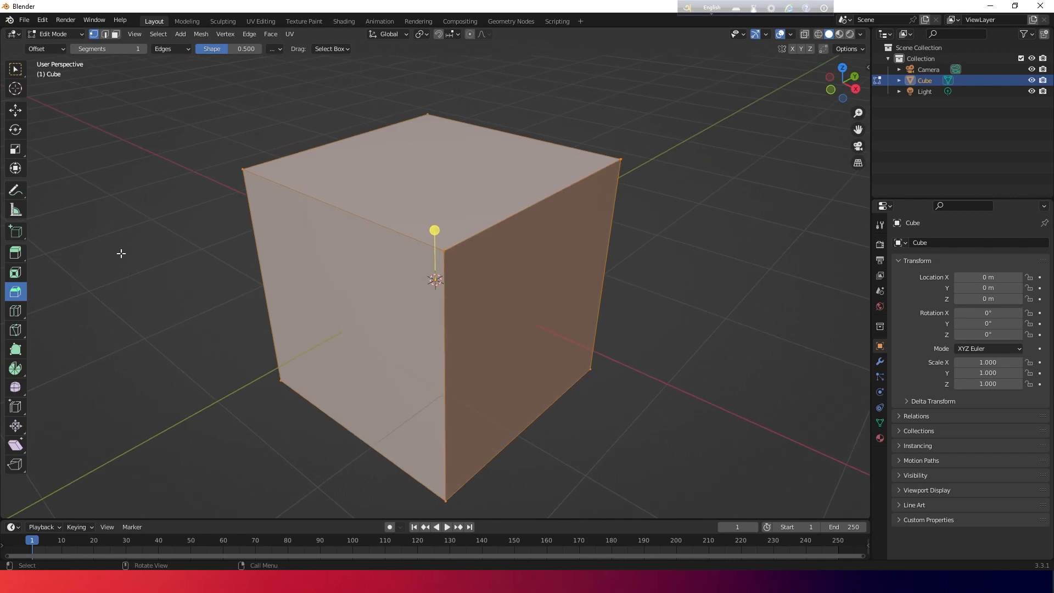
pyautogui.hotkey('alt', 'a')
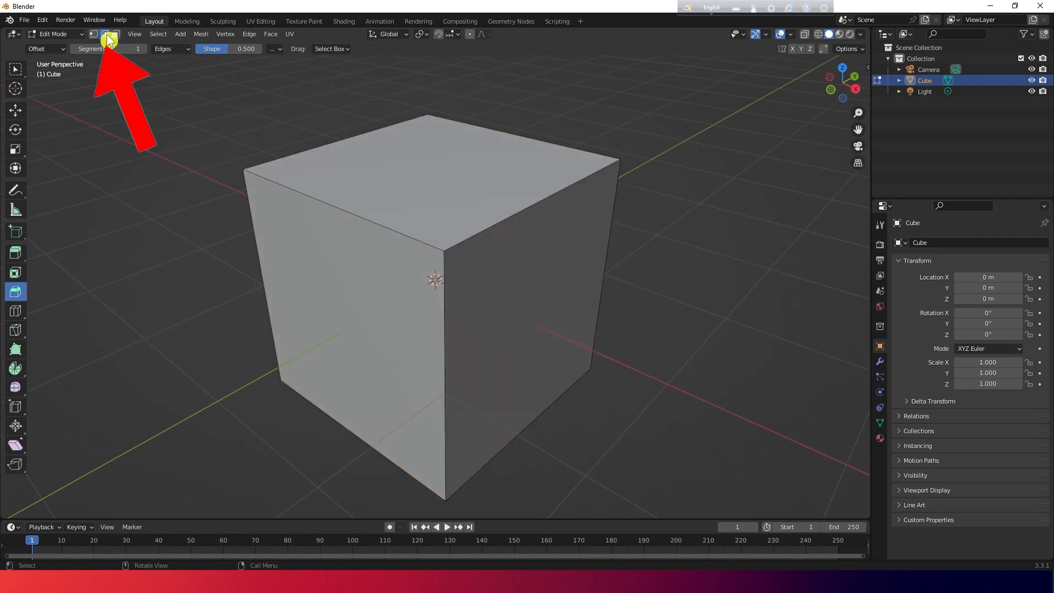
pyautogui.click(530, 206)
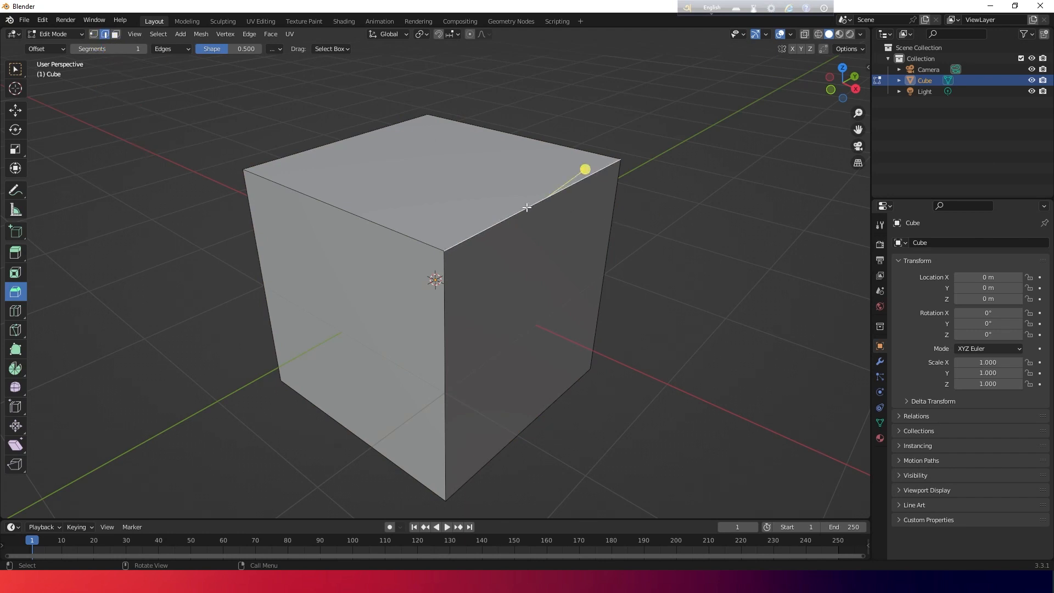
pyautogui.scroll(-2, 665, 206)
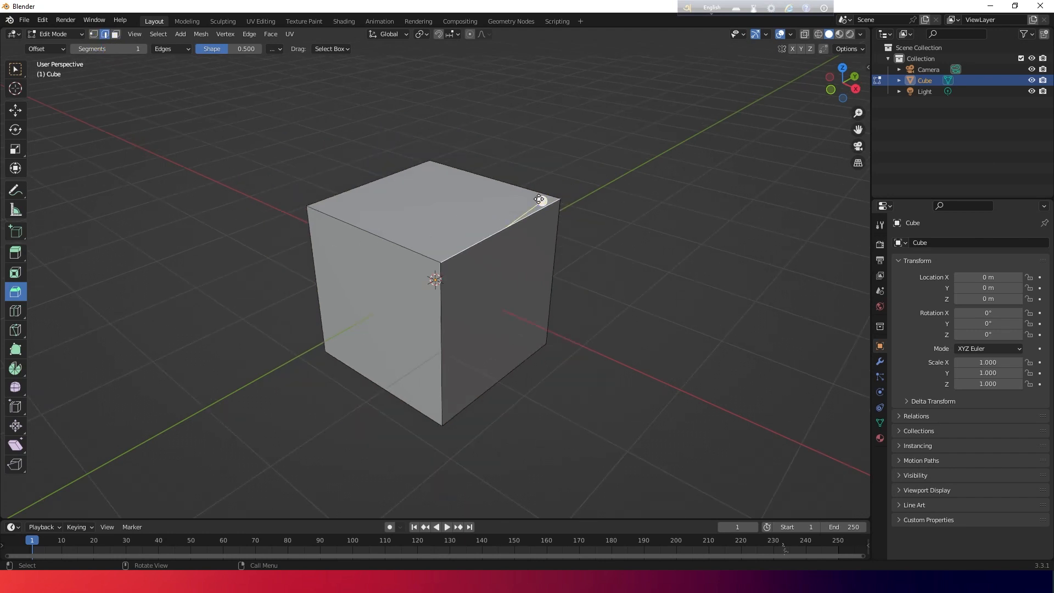
pyautogui.moveTo(540, 199); pyautogui.dragTo(633, 172)
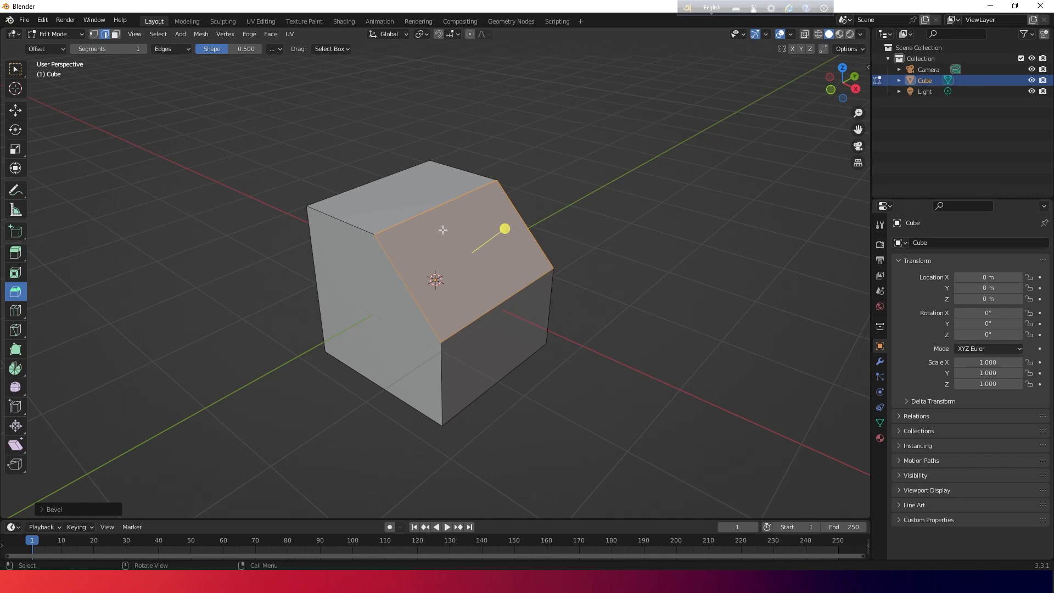
# Set the edge bevel to 30 segments, leaving its width type on Offset.
pyautogui.scroll(1, 457, 306)
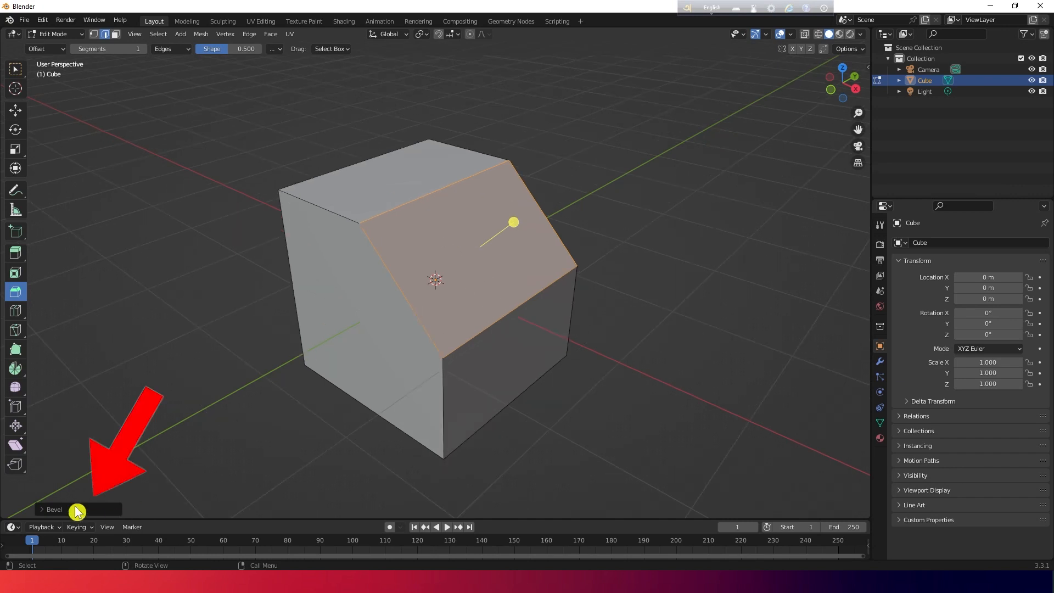
pyautogui.click(44, 511)
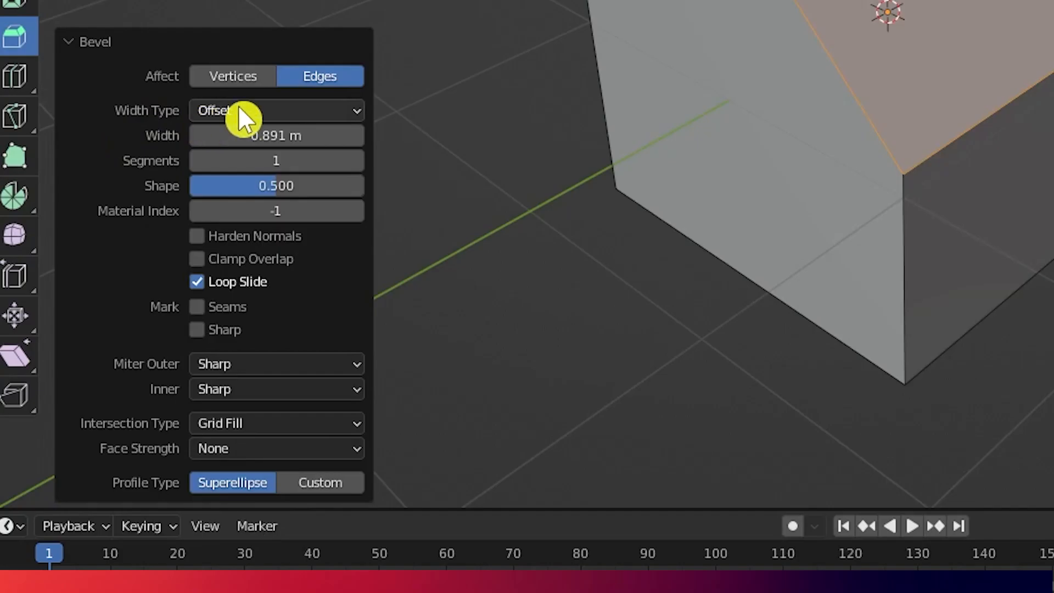
pyautogui.click(238, 105)
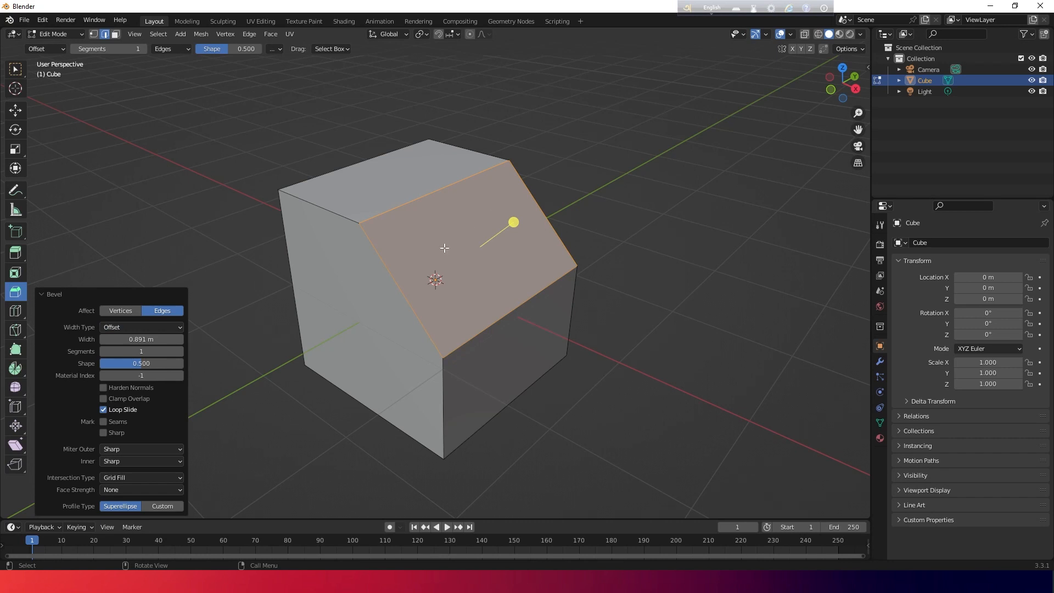
pyautogui.moveTo(146, 352); pyautogui.dragTo(175, 352)
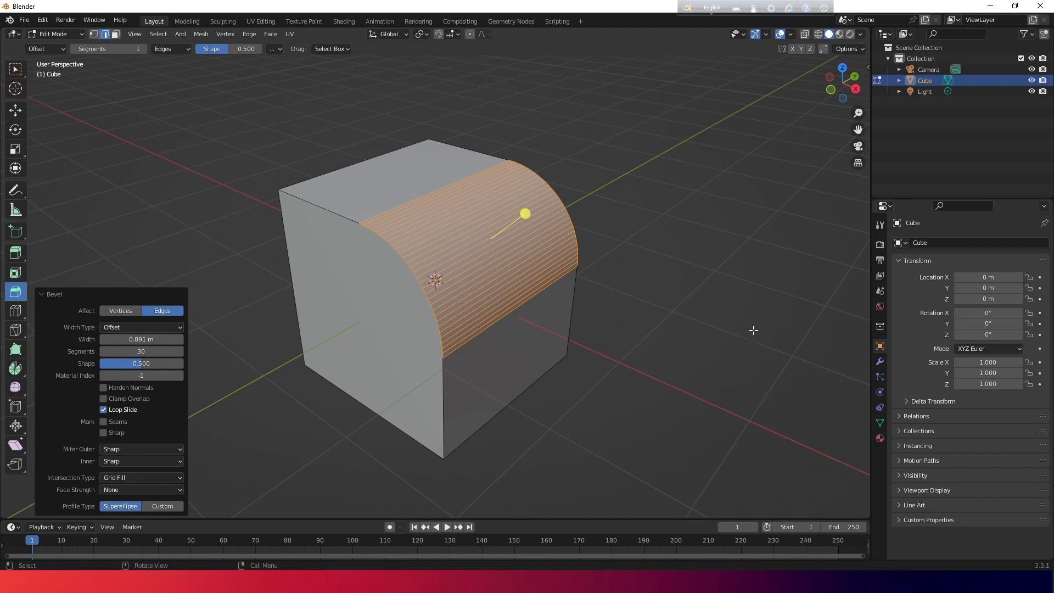
# Show the cube's modifier properties and view the available modifiers, then clear the edge selection.
pyautogui.click(880, 370)
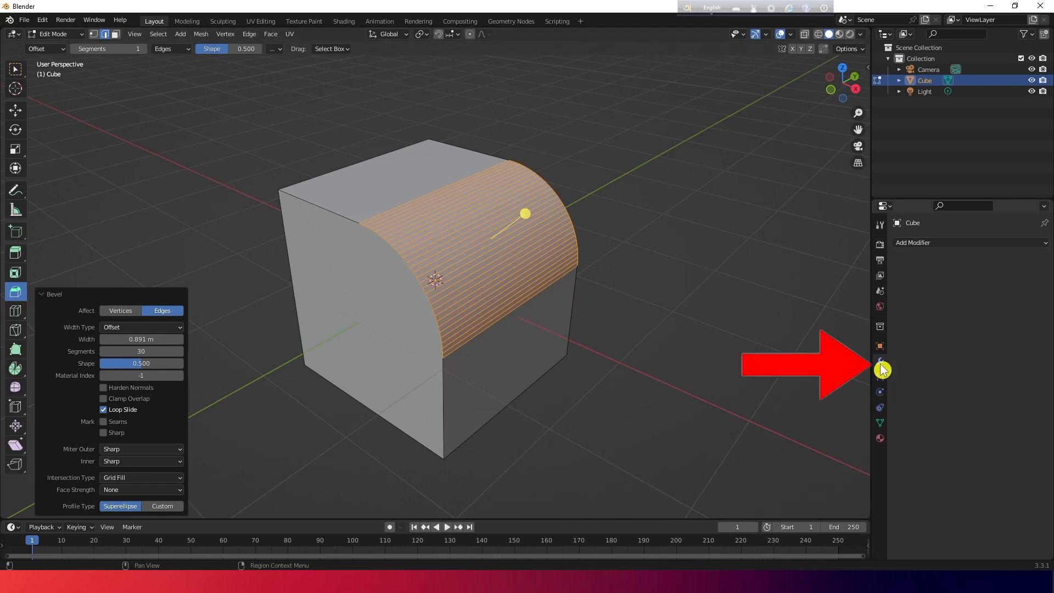
pyautogui.click(921, 242)
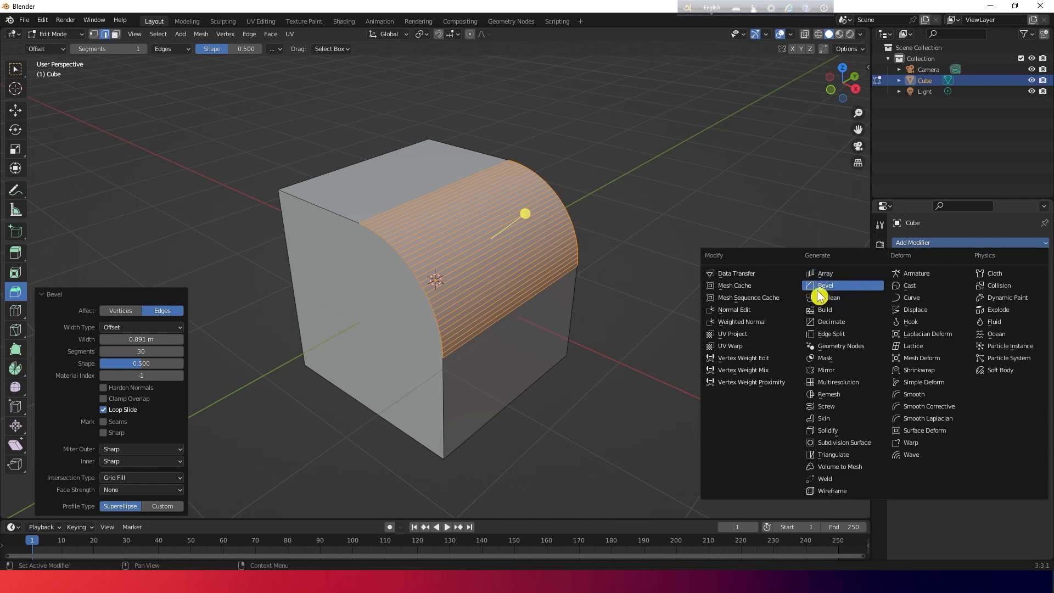
pyautogui.click(648, 173)
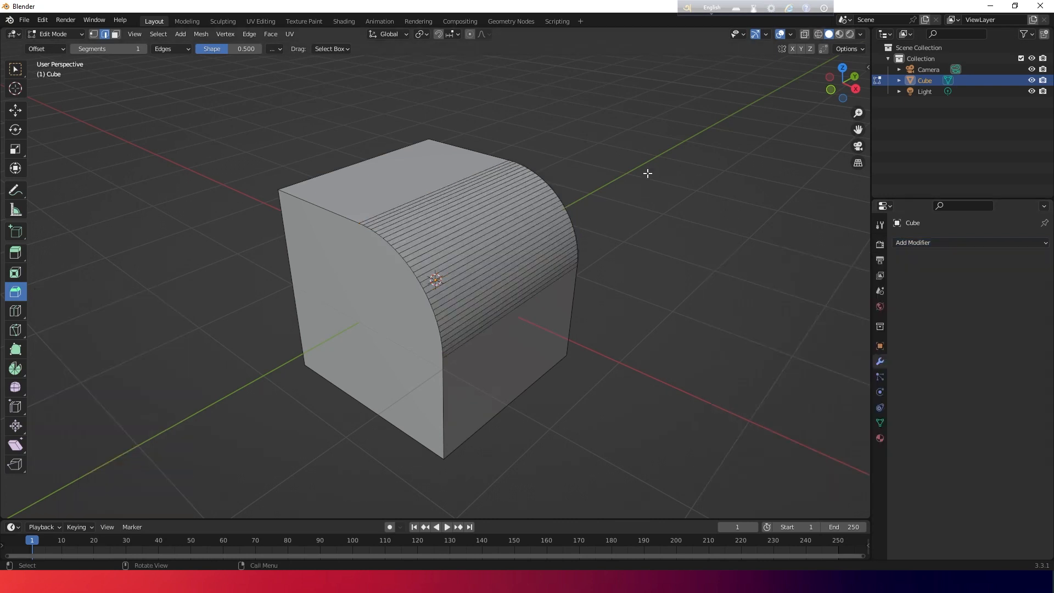
# Return to Object Mode, delete the bevelled cube and add a new 2 m cube in its place.
pyautogui.press('Tab')
pyautogui.click(417, 199)
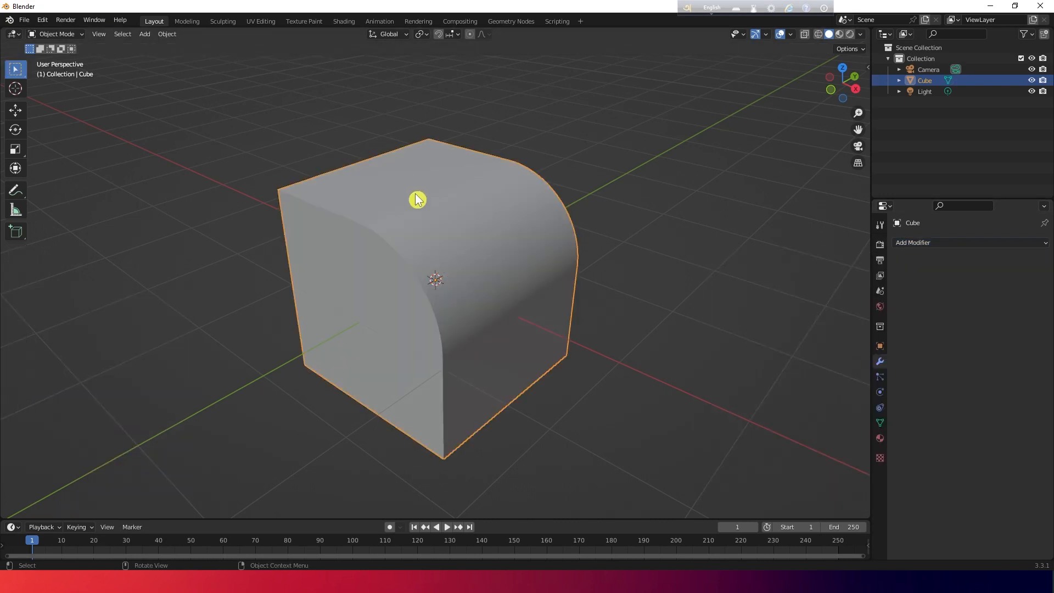
pyautogui.press('Delete')
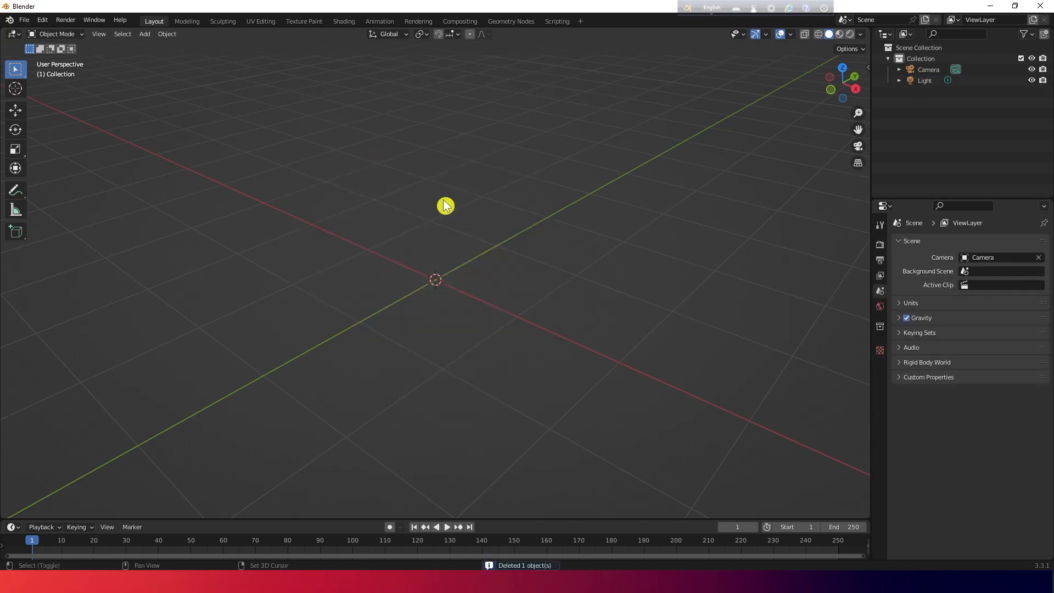
pyautogui.hotkey('shift', 'a')
pyautogui.moveTo(446, 202)
pyautogui.click(483, 212)
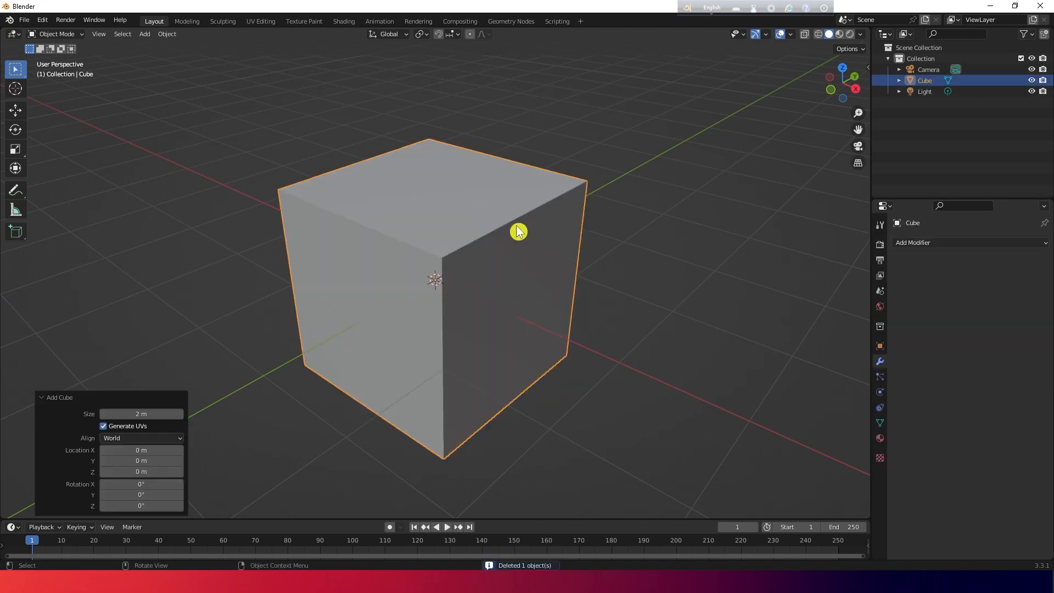
# Add a Bevel modifier to the new cube and examine its bevelled edges and corners.
pyautogui.click(925, 243)
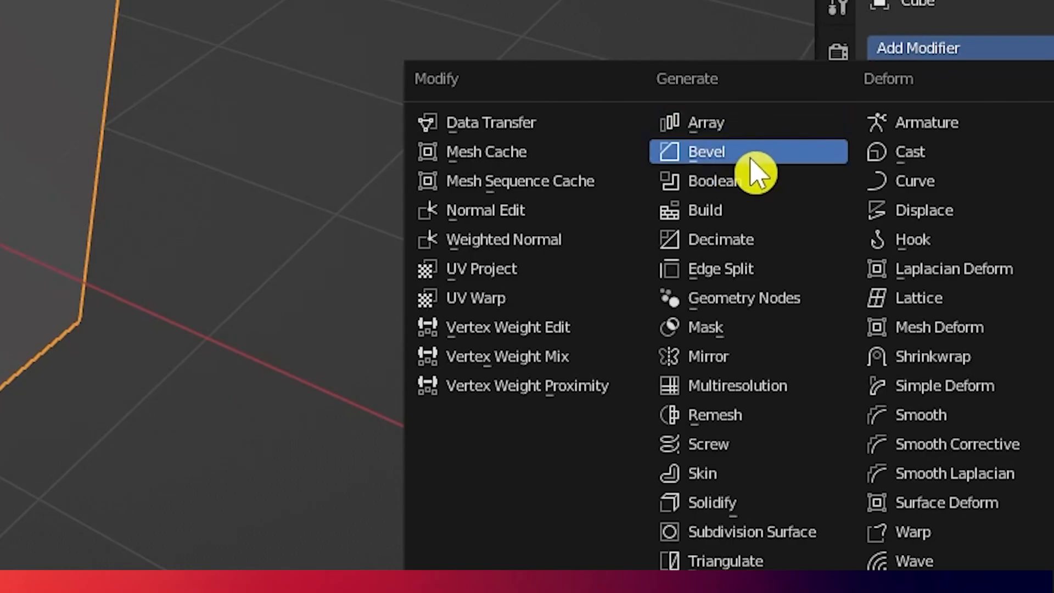
pyautogui.click(750, 159)
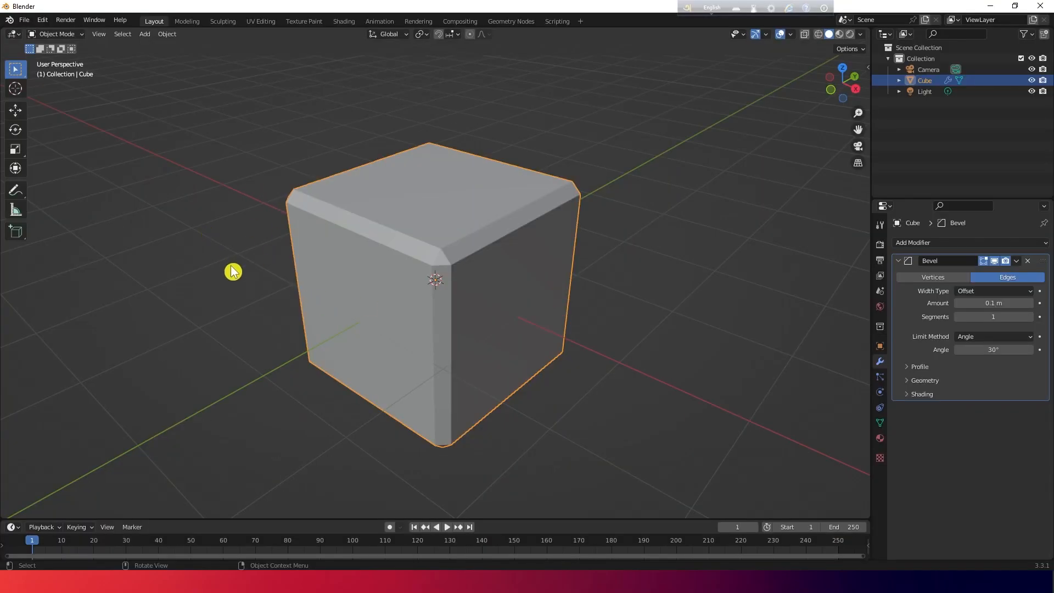
pyautogui.moveTo(233, 272); pyautogui.dragTo(218, 263, button='middle')
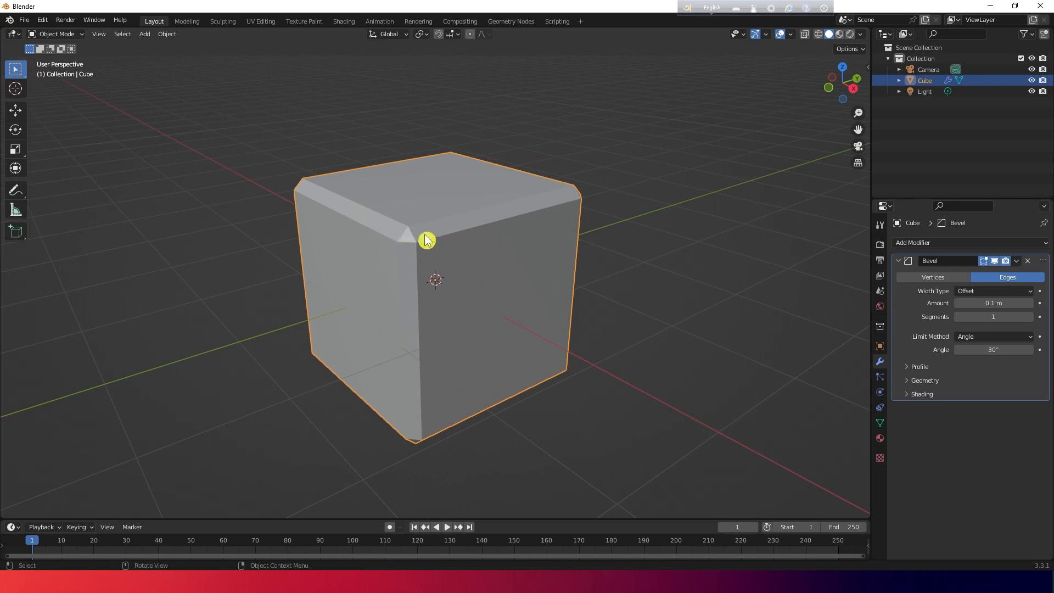
pyautogui.moveTo(531, 267); pyautogui.dragTo(520, 215, button='middle')
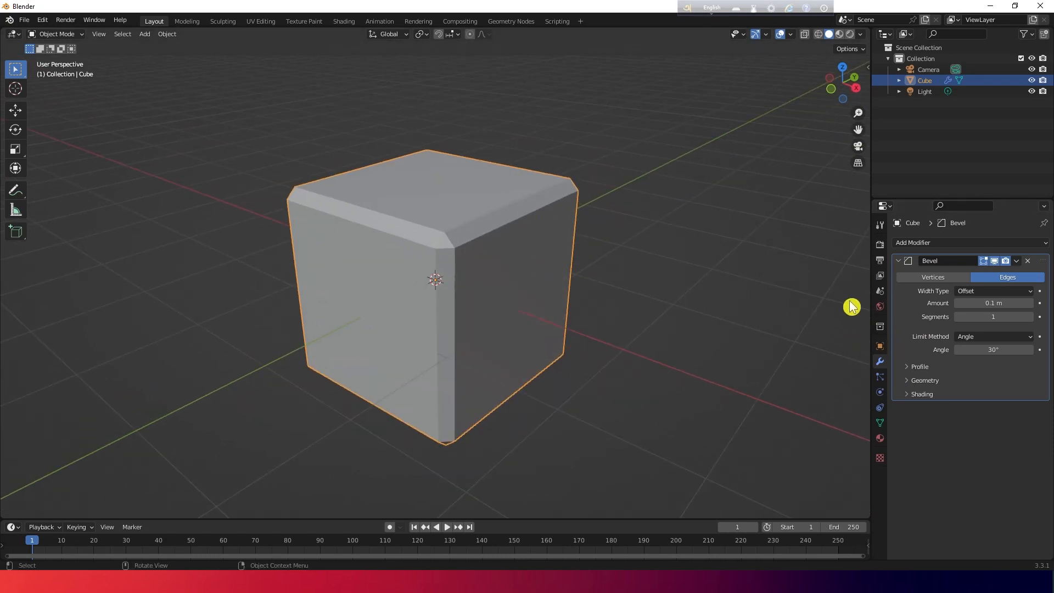
pyautogui.moveTo(548, 275); pyautogui.dragTo(482, 278, button='middle')
pyautogui.scroll(4, 482, 277)
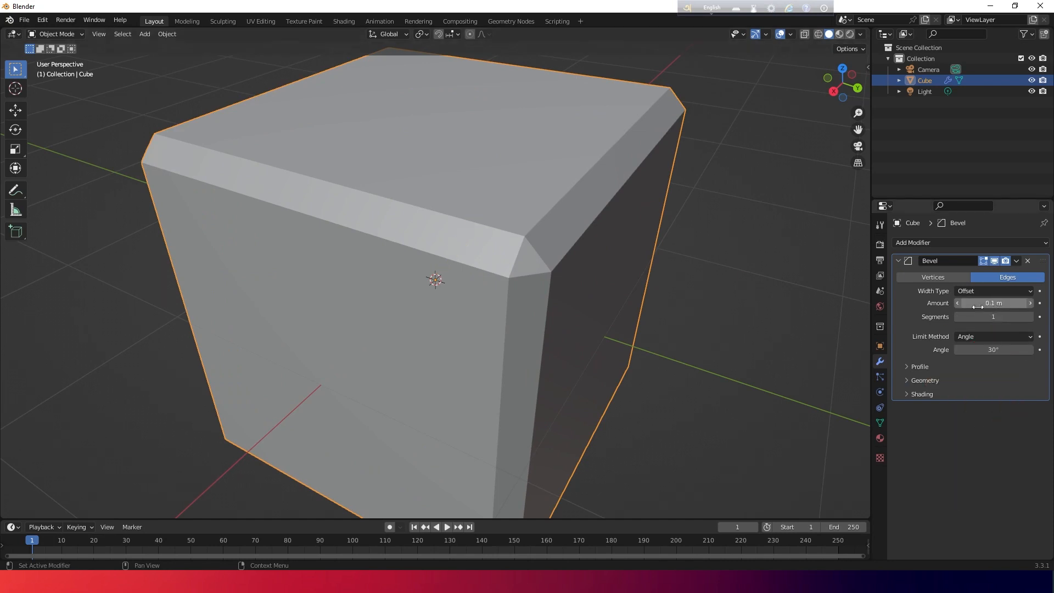
# Raise the Bevel modifier to 3 segments and widen its amount to 0.38 m.
pyautogui.click(1031, 319)
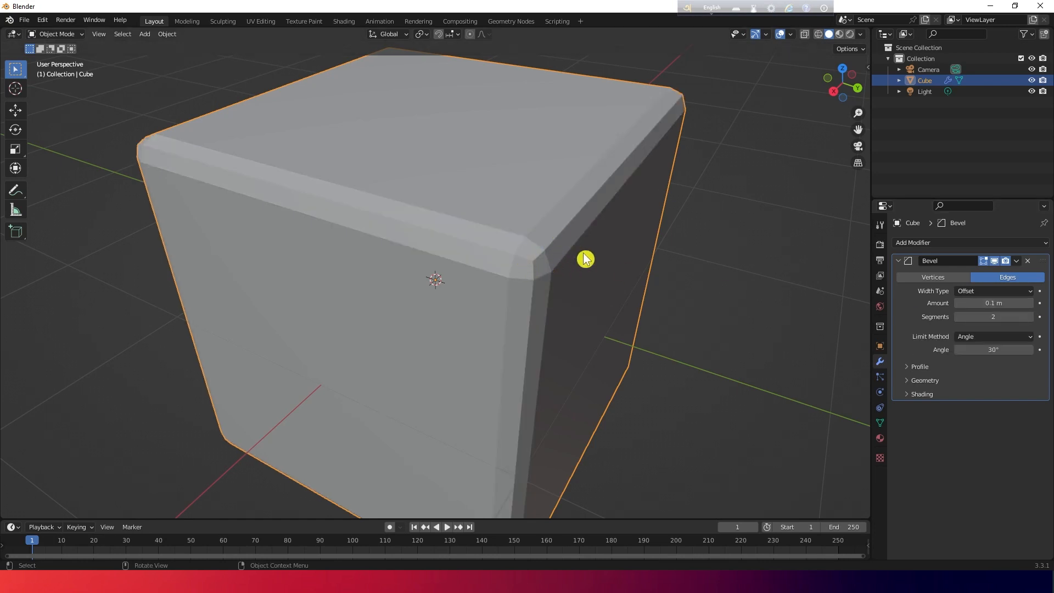
pyautogui.moveTo(586, 262); pyautogui.dragTo(561, 263, button='middle')
pyautogui.scroll(6, 549, 260)
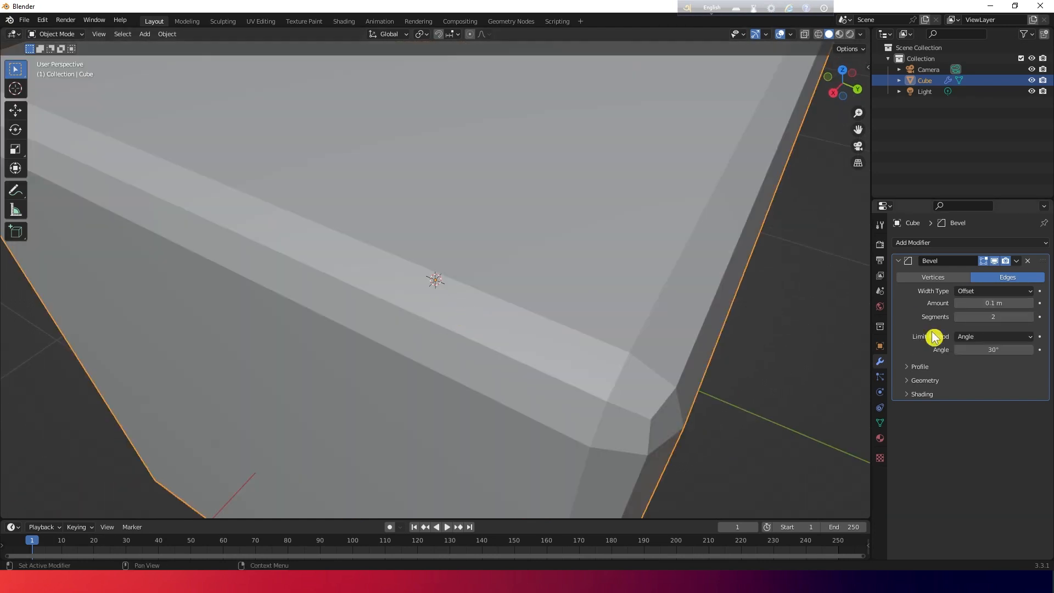
pyautogui.click(1030, 318)
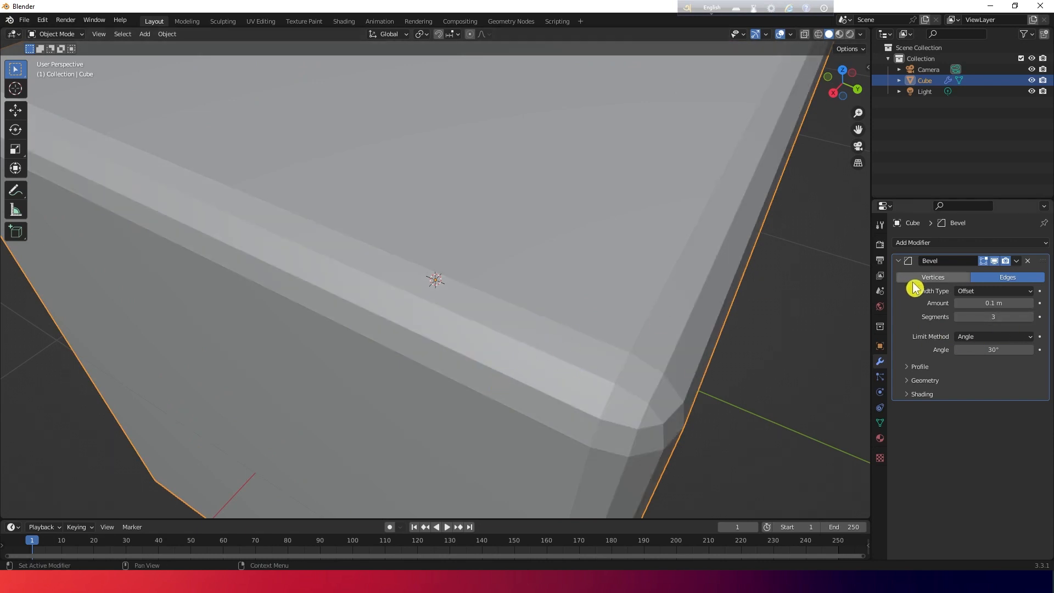
pyautogui.moveTo(994, 303); pyautogui.dragTo(1038, 303)
pyautogui.scroll(-3, 730, 282)
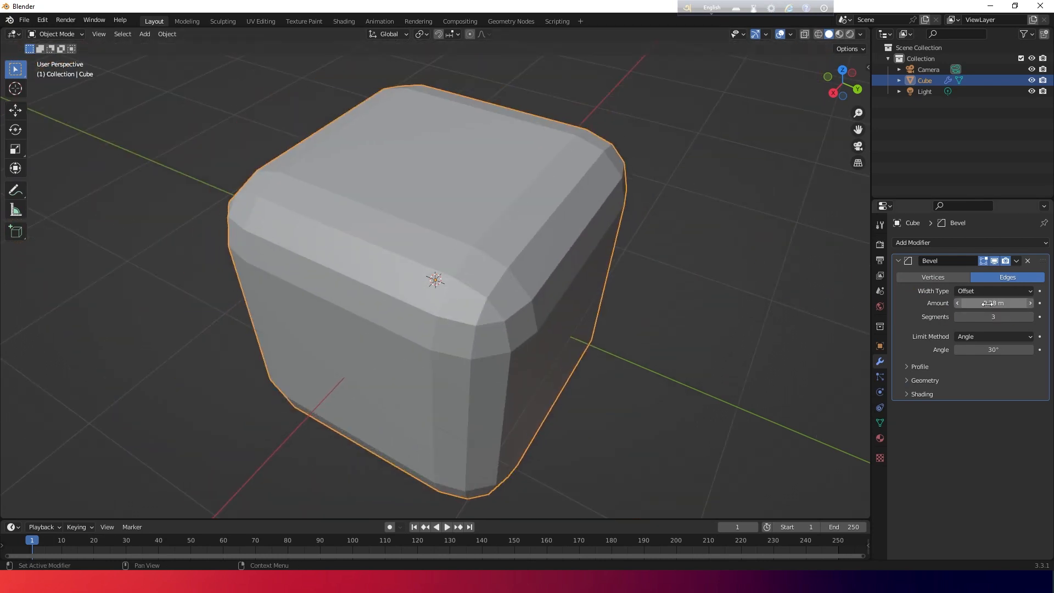
# Set the Bevel modifier to 12 segments and reduce its amount to 0.18 m.
pyautogui.click(992, 321)
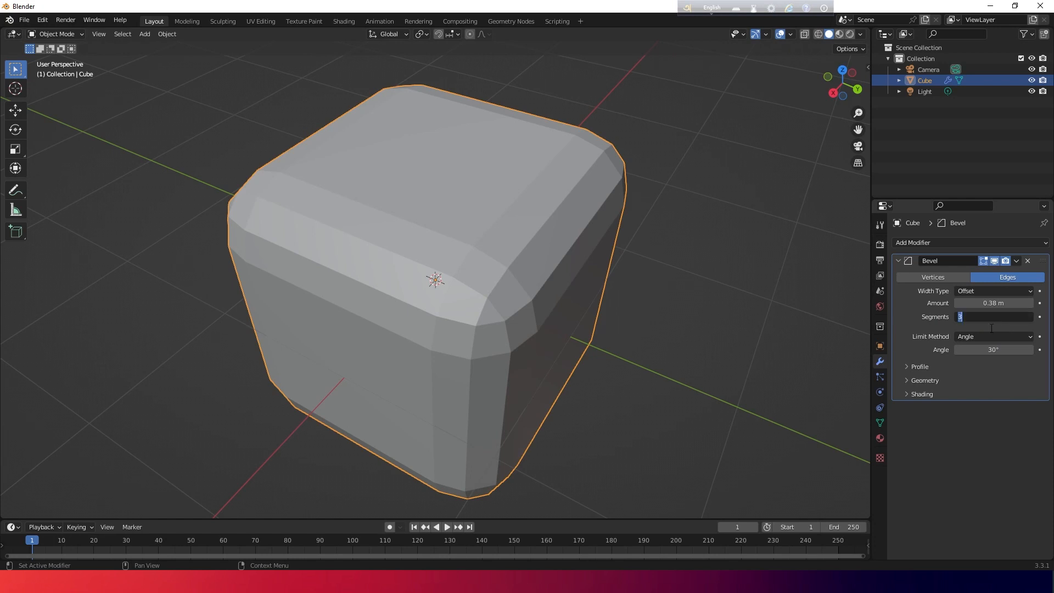
pyautogui.write('12')
pyautogui.press('Return')
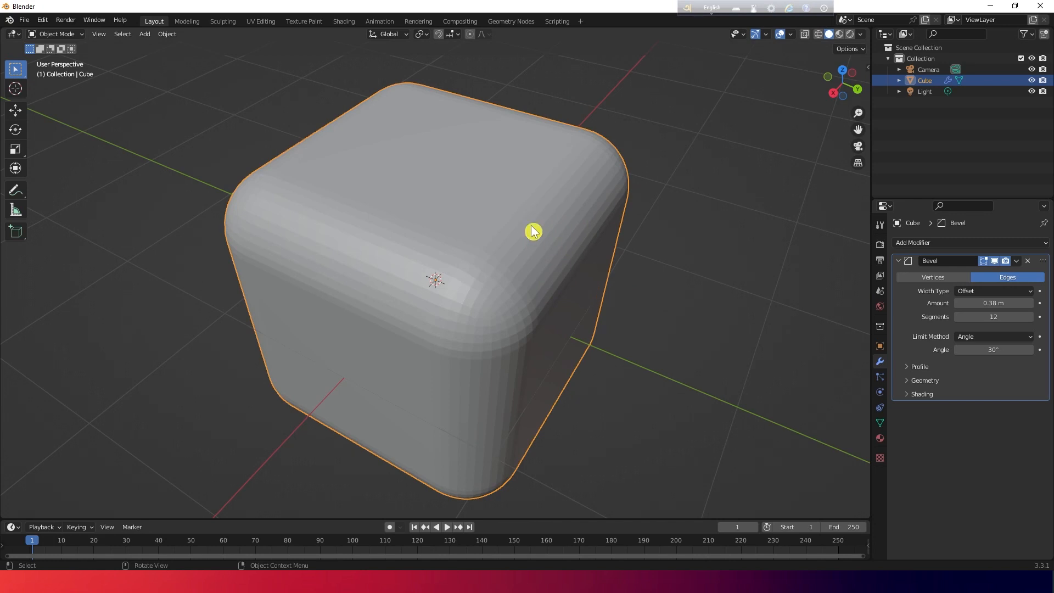
pyautogui.moveTo(988, 303); pyautogui.dragTo(958, 303)
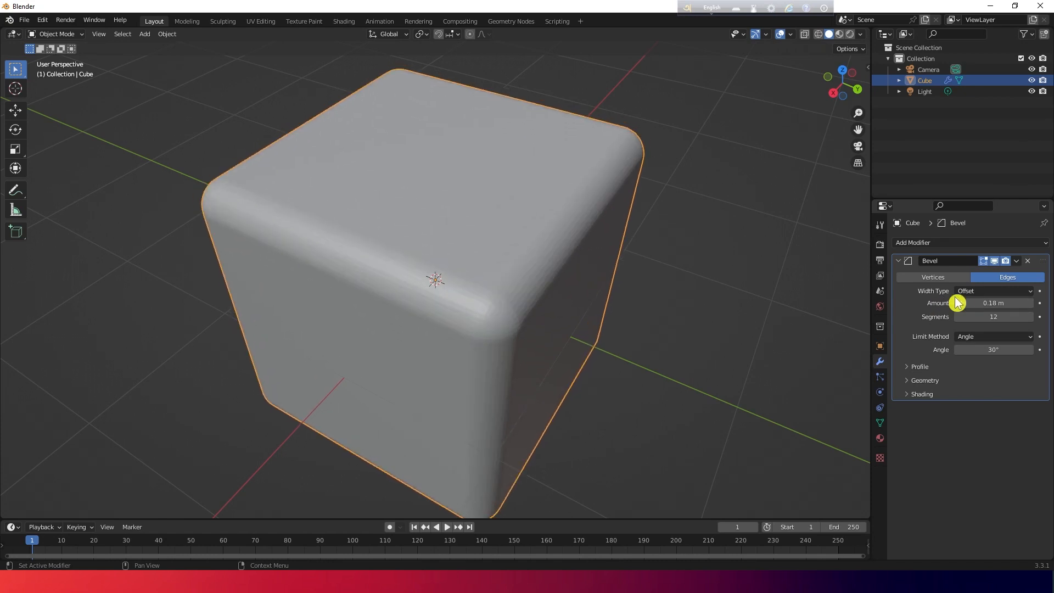
# Set the Bevel modifier's limit method to None.
pyautogui.click(987, 292)
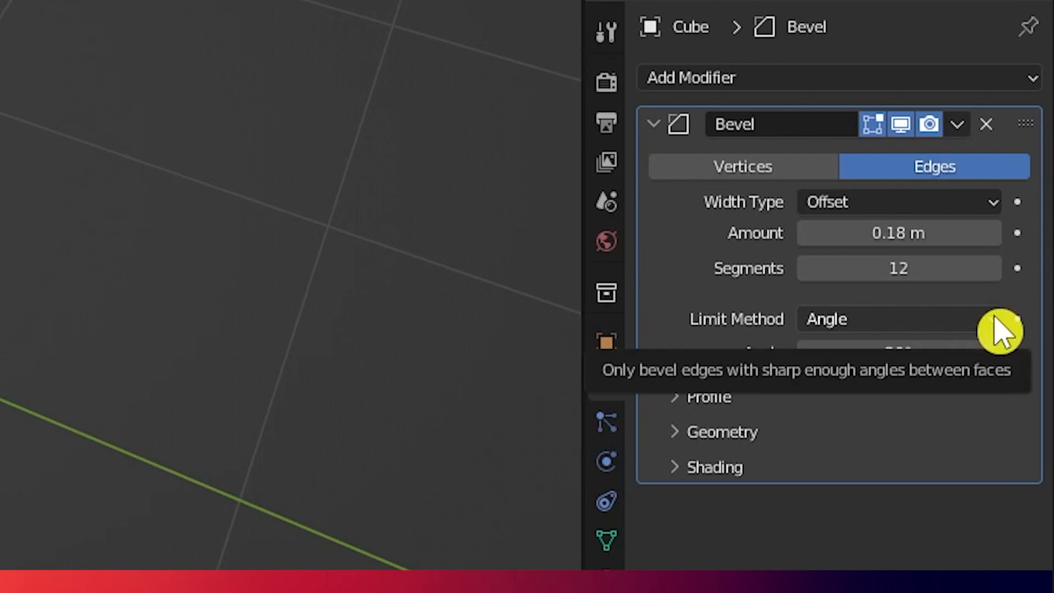
pyautogui.click(999, 330)
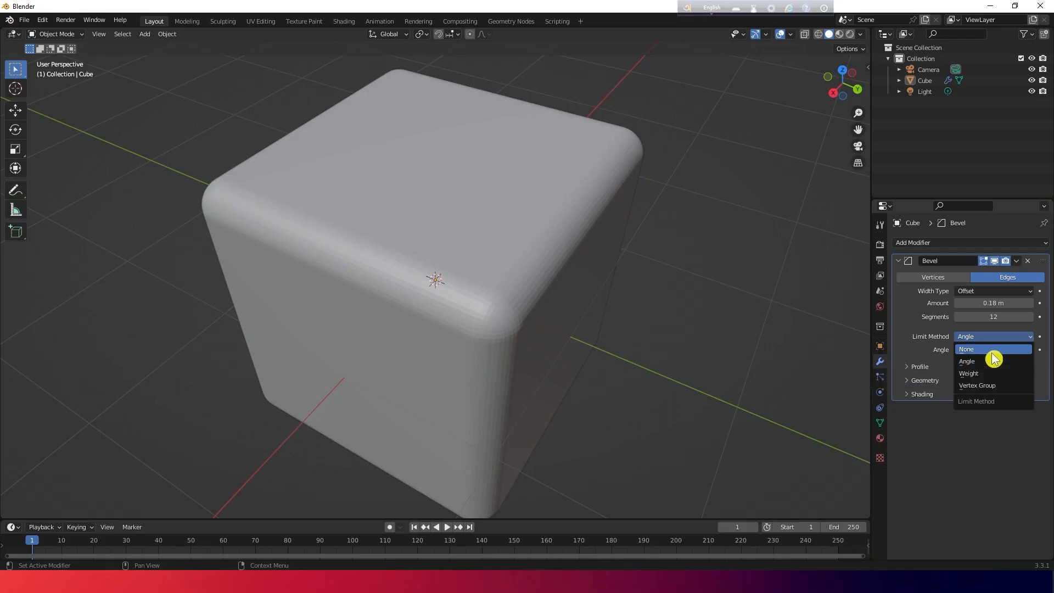
pyautogui.click(991, 351)
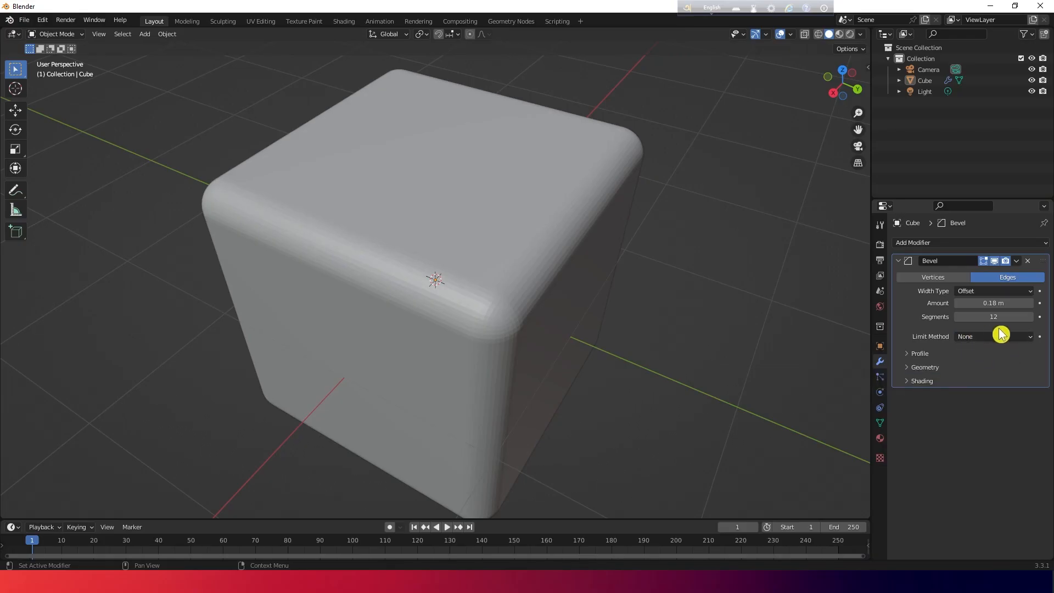
# Adjust the Bevel modifier to 13 segments and a 0.13 m amount, with the limit method on Angle.
pyautogui.moveTo(993, 317)
pyautogui.mouseDown()
pyautogui.moveTo(1027, 317)
pyautogui.moveTo(1005, 303)
pyautogui.moveTo(1021, 303)
pyautogui.moveTo(985, 303)
pyautogui.mouseUp()
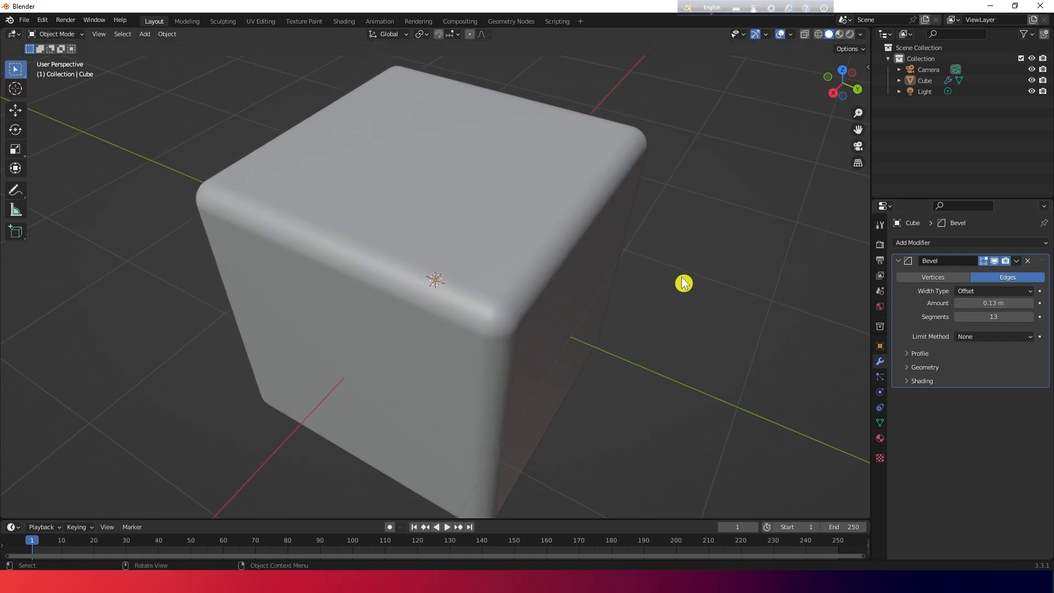
pyautogui.click(988, 337)
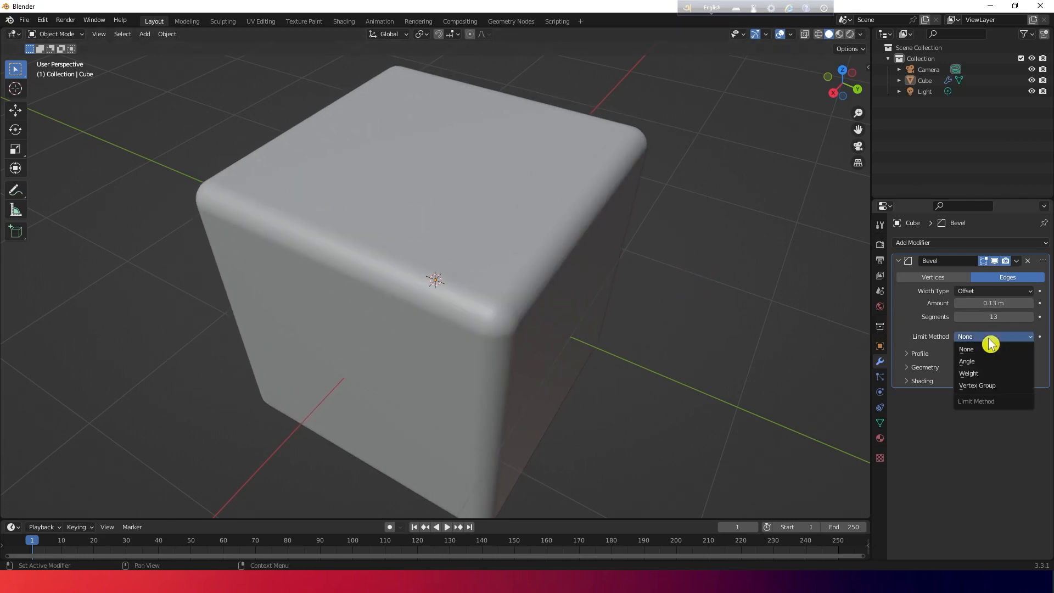
pyautogui.click(985, 362)
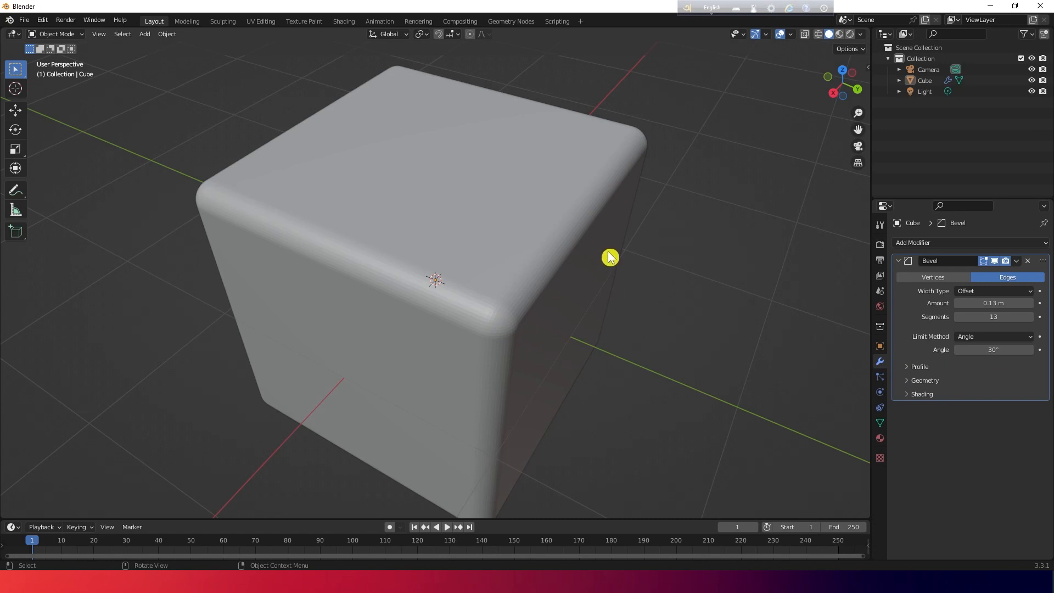
# Switch the cube with the Bevel modifier to Edit Mode.
pyautogui.moveTo(656, 287); pyautogui.dragTo(733, 252, button='middle')
pyautogui.press('Tab')
pyautogui.scroll(-2, 674, 257)
pyautogui.scroll(1, 674, 257)
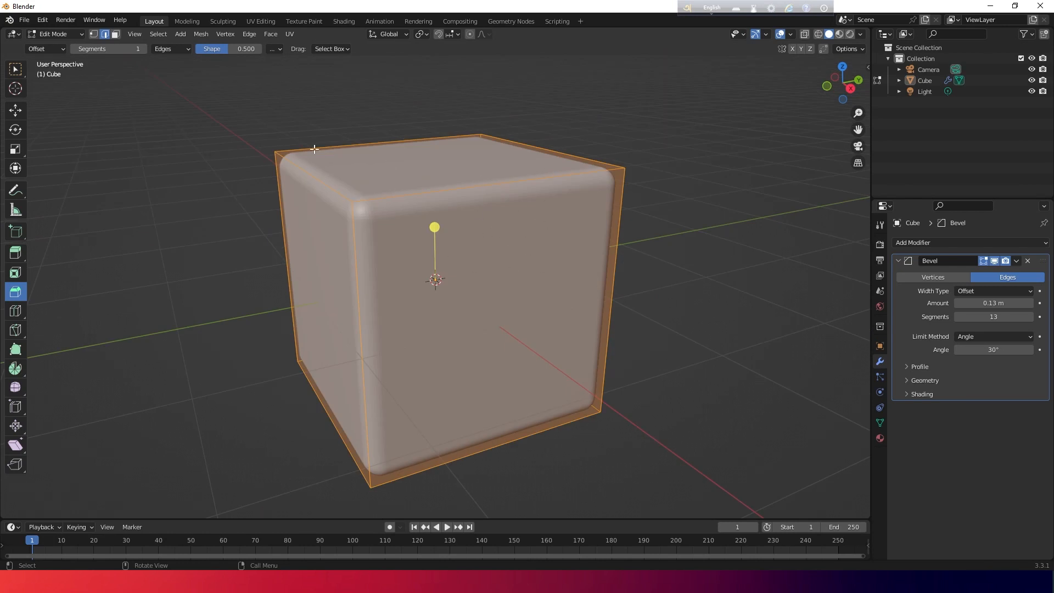
# Hide the Bevel modifier's effect in the viewport to view the unbevelled cube, and show the effect again.
pyautogui.click(996, 268)
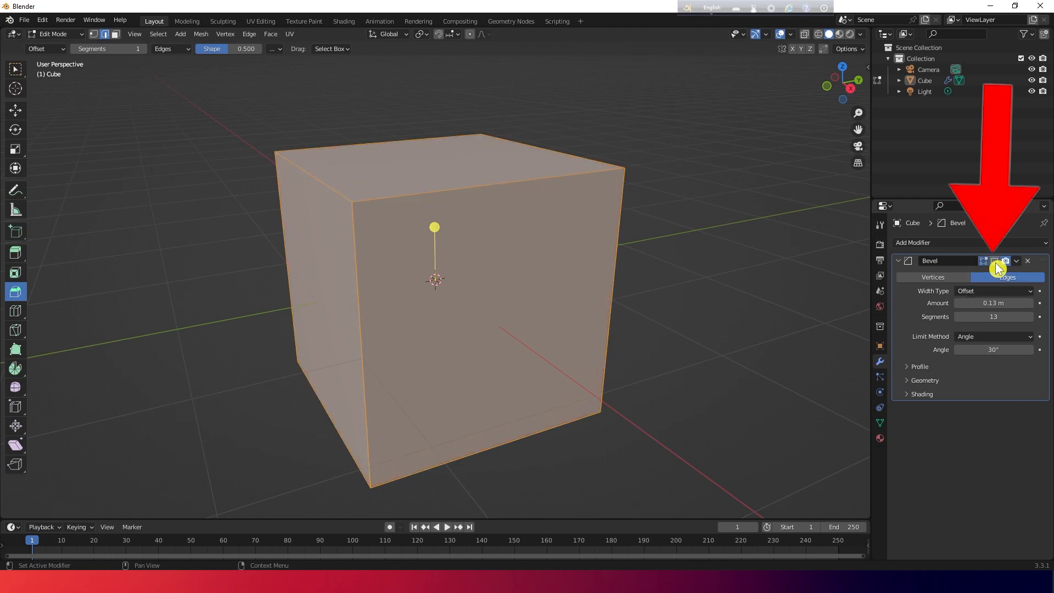
pyautogui.moveTo(565, 170); pyautogui.dragTo(422, 227, button='middle')
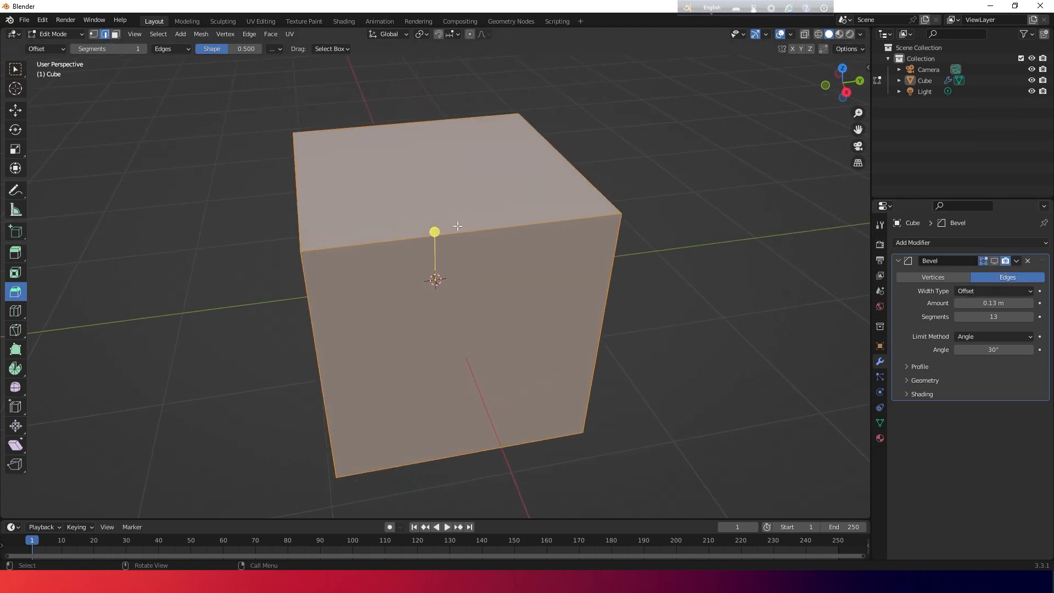
pyautogui.click(995, 261)
pyautogui.moveTo(464, 263); pyautogui.dragTo(609, 252, button='middle')
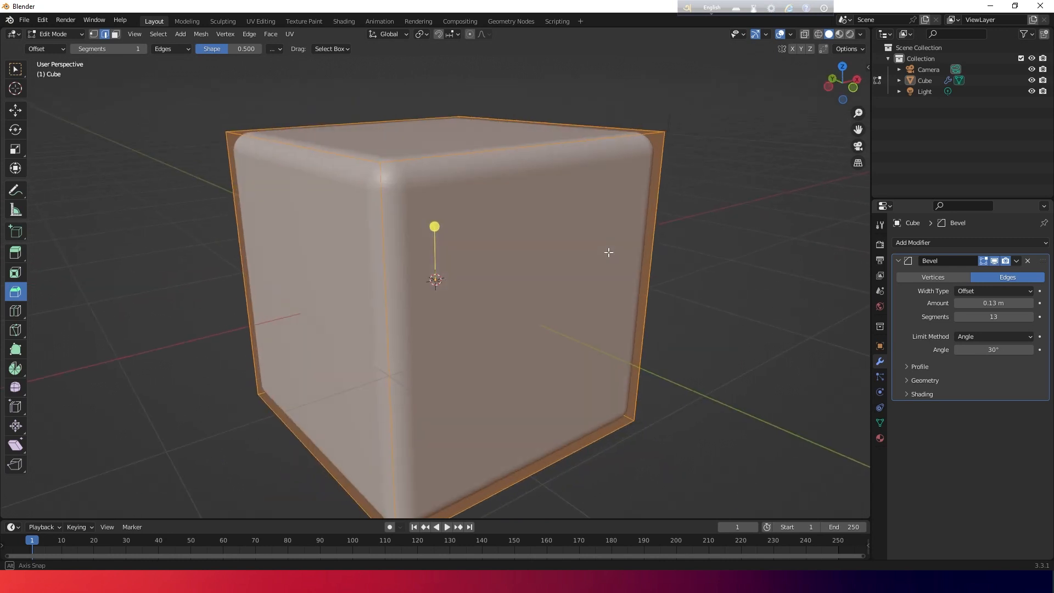
pyautogui.scroll(-1, 486, 255)
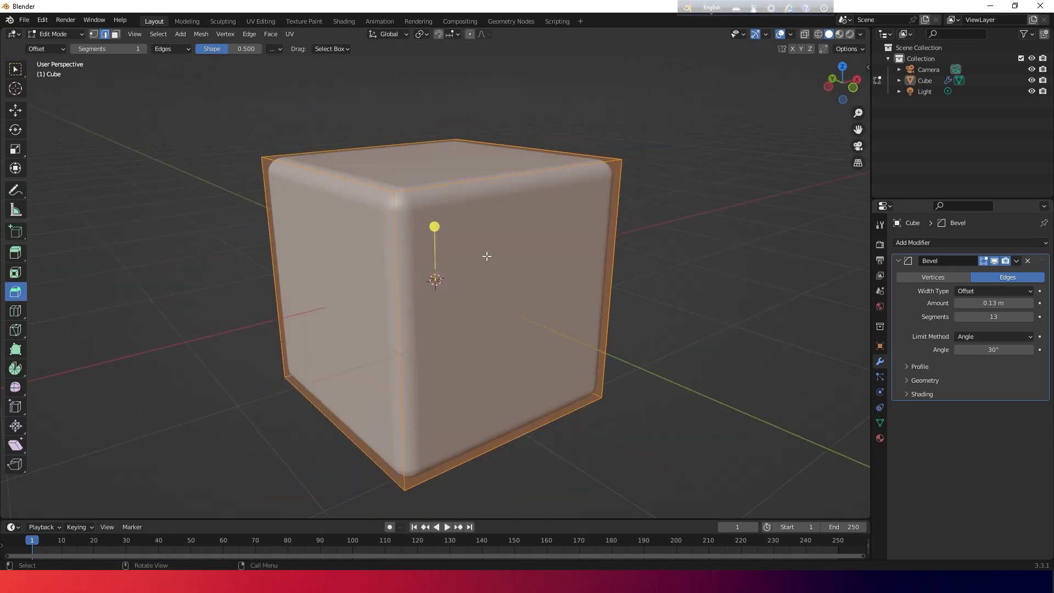
# In face select mode, select three adjacent side faces of the cube and delete them as Faces.
pyautogui.click(117, 34)
pyautogui.click(347, 267)
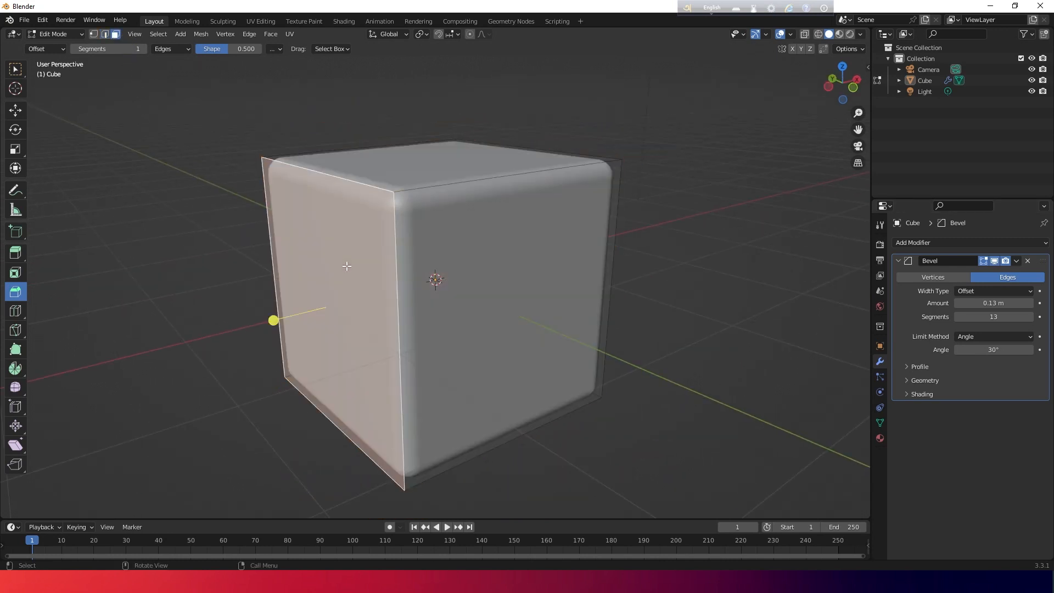
pyautogui.moveTo(491, 281); pyautogui.dragTo(443, 284, button='middle')
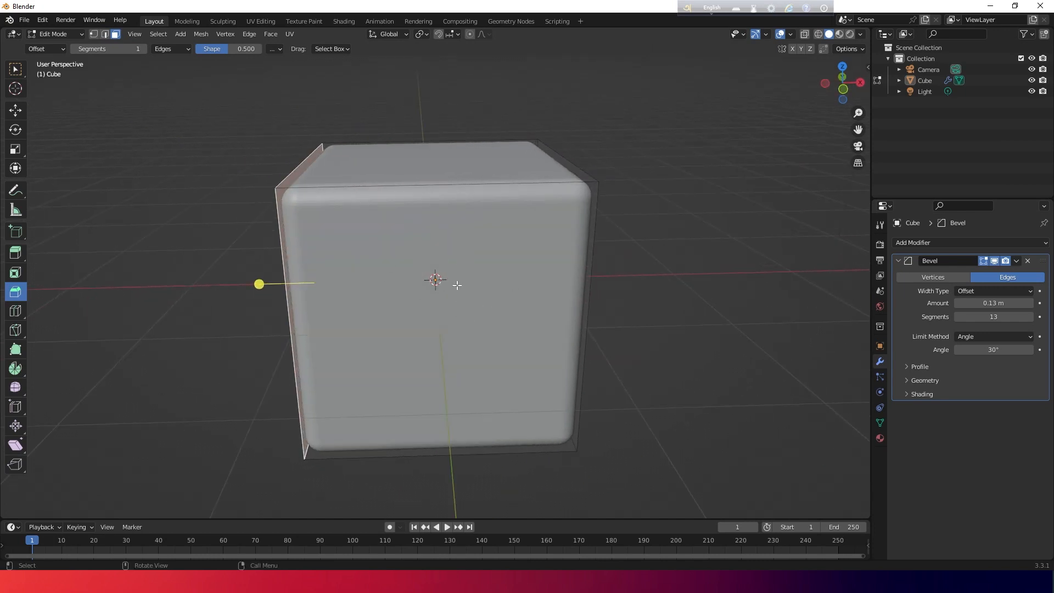
pyautogui.click(524, 271)
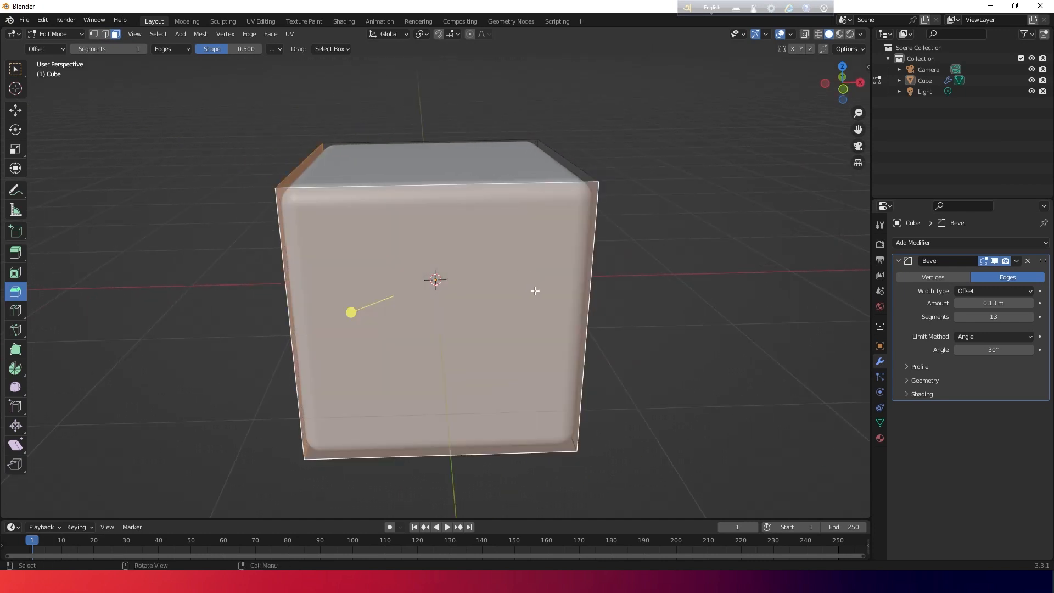
pyautogui.moveTo(536, 291); pyautogui.dragTo(502, 304, button='middle')
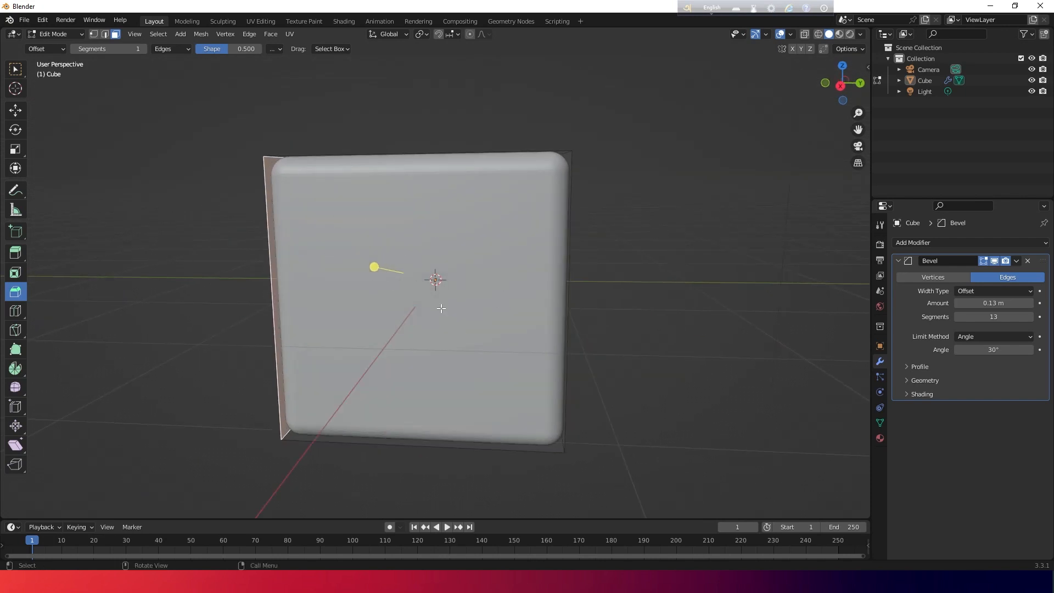
pyautogui.keyDown('shift'); pyautogui.click(445, 233); pyautogui.keyUp('shift')
pyautogui.moveTo(435, 236); pyautogui.dragTo(593, 265, button='middle')
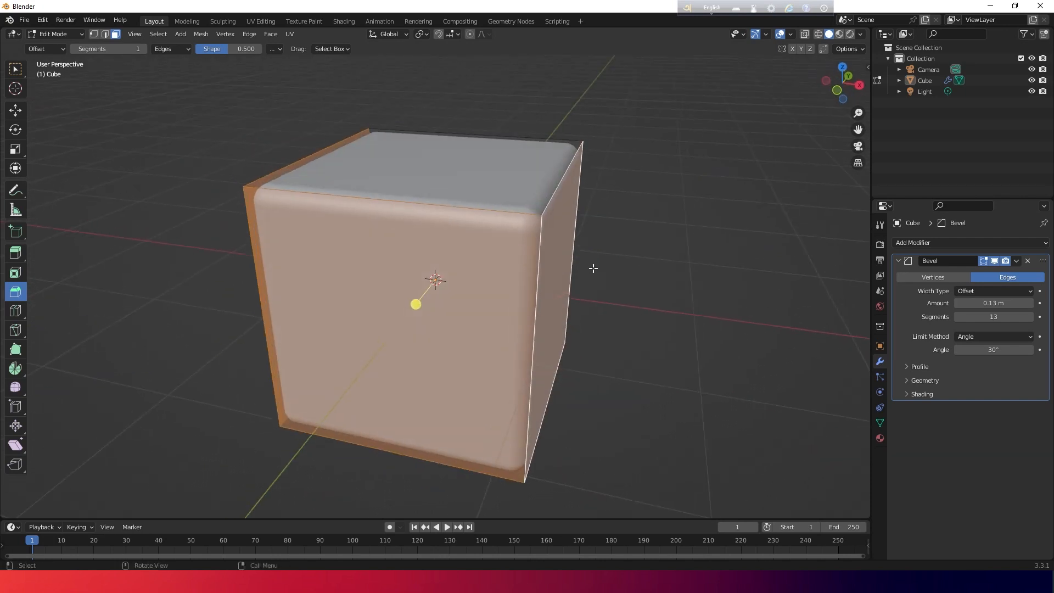
pyautogui.scroll(-1, 593, 268)
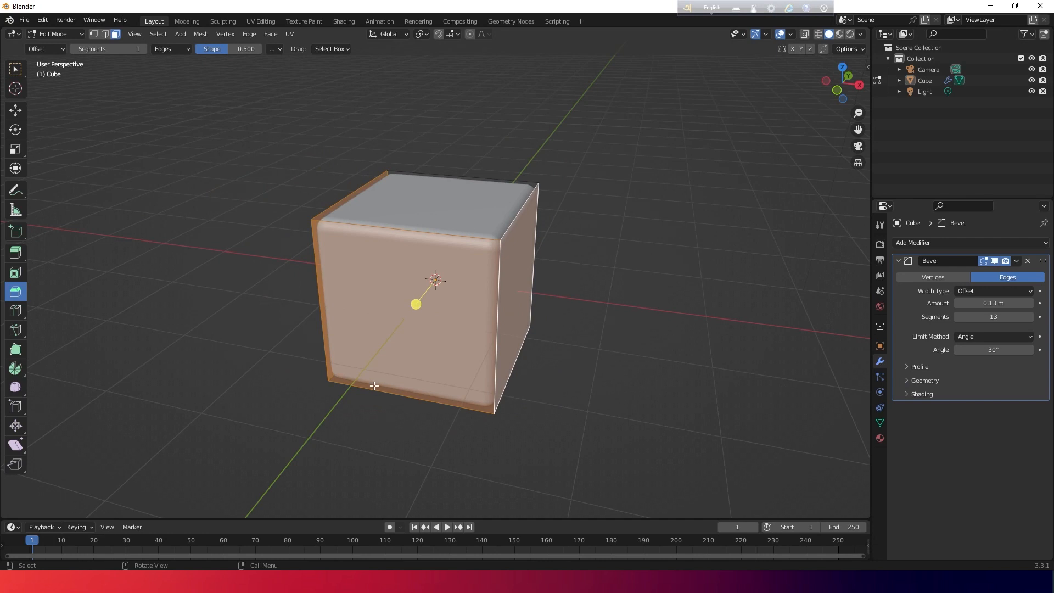
pyautogui.press('x')
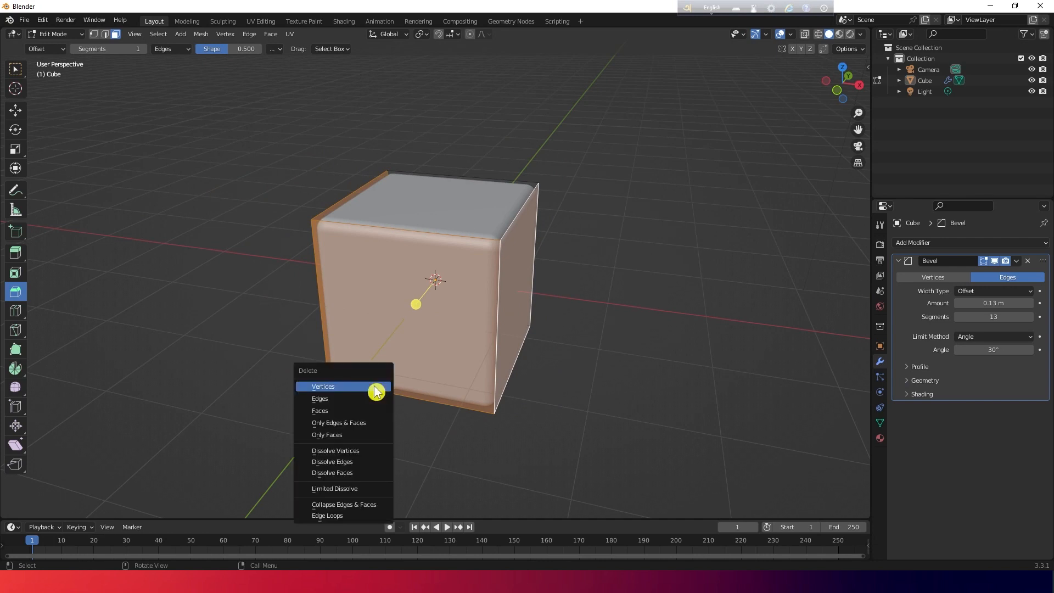
pyautogui.click(340, 412)
# Set the Bevel modifier's angle limit to 90° and fine-tune it so that right-angled edges are still bevelled.
pyautogui.moveTo(509, 342); pyautogui.dragTo(440, 325, button='middle')
pyautogui.scroll(3, 522, 292)
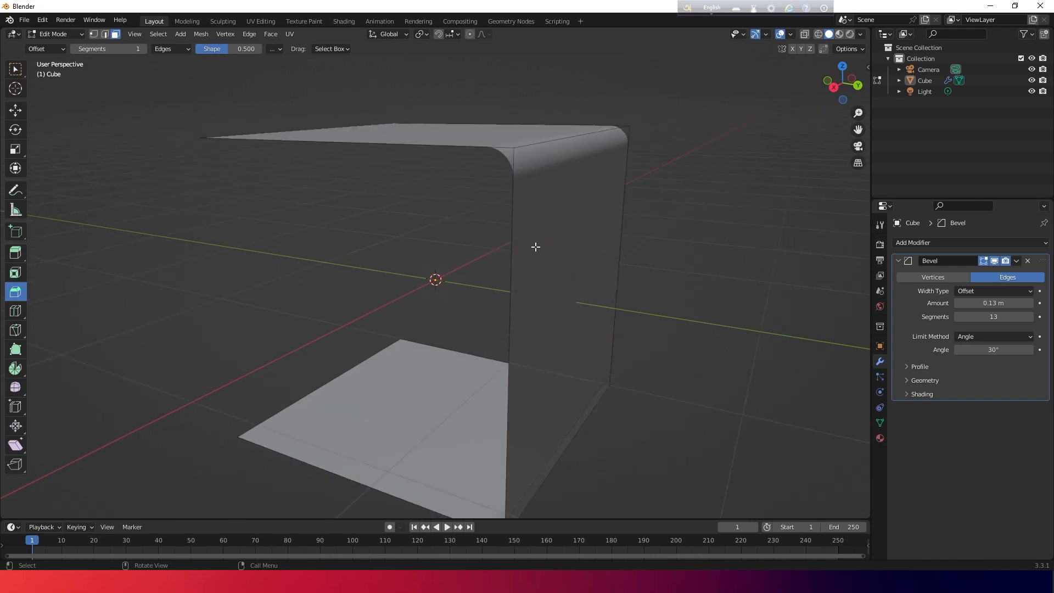
pyautogui.moveTo(557, 172)
pyautogui.mouseDown(button='middle')
pyautogui.moveTo(546, 174)
pyautogui.moveTo(555, 189)
pyautogui.moveTo(551, 179)
pyautogui.mouseUp(button='middle')
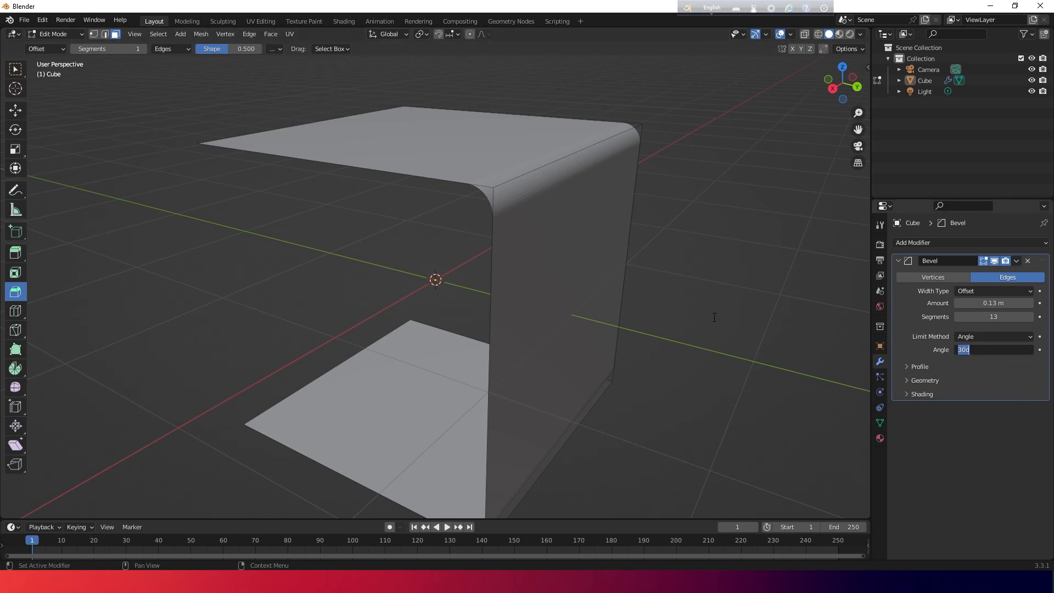
pyautogui.press('Return')
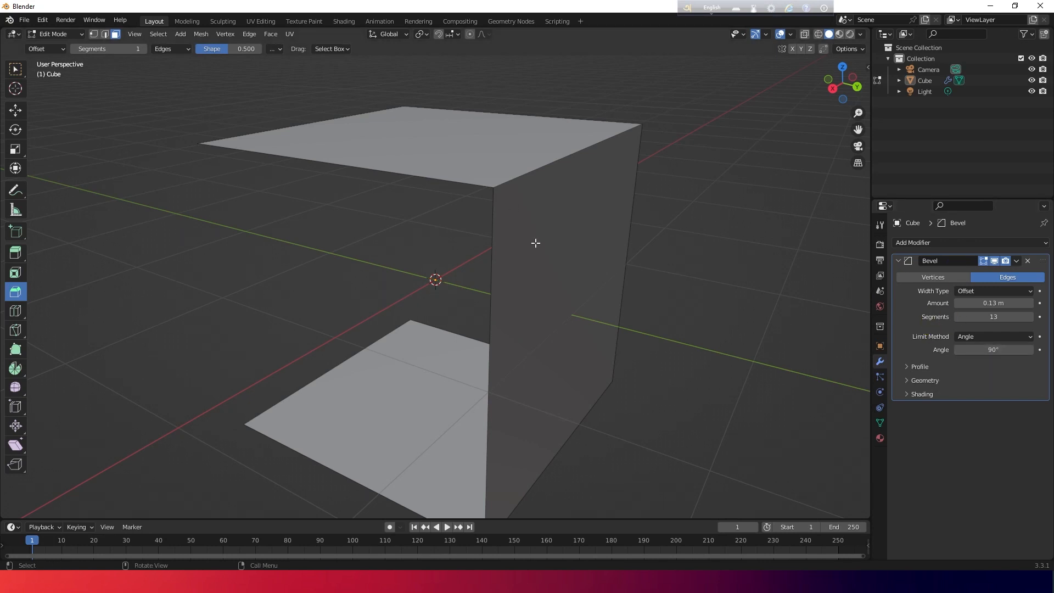
pyautogui.click(957, 350)
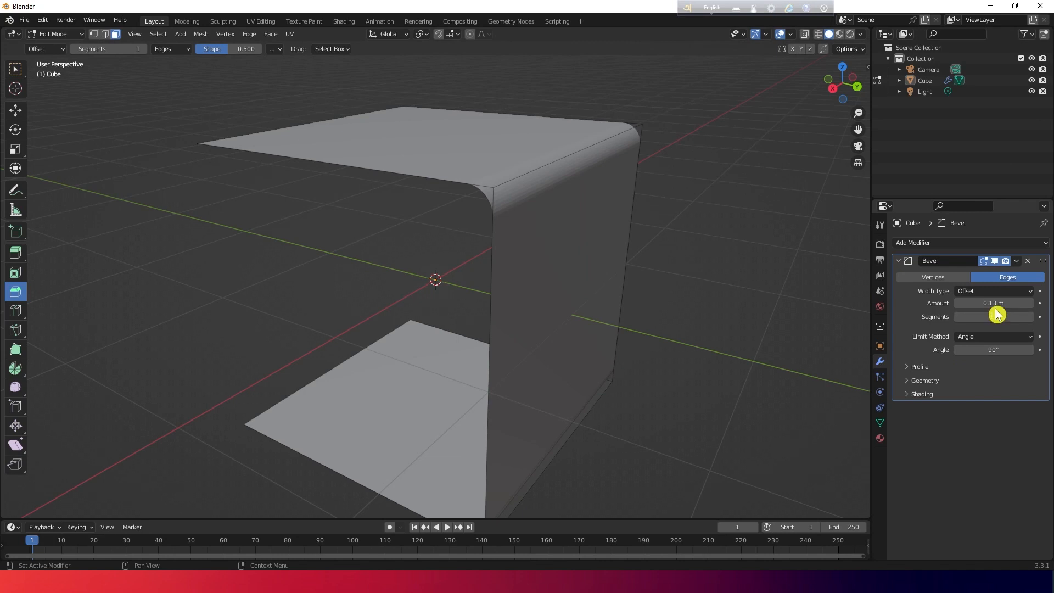
# Increase the Bevel modifier's amount to 0.39 m.
pyautogui.moveTo(994, 303); pyautogui.dragTo(1021, 303)
pyautogui.moveTo(569, 252); pyautogui.dragTo(551, 260, button='middle')
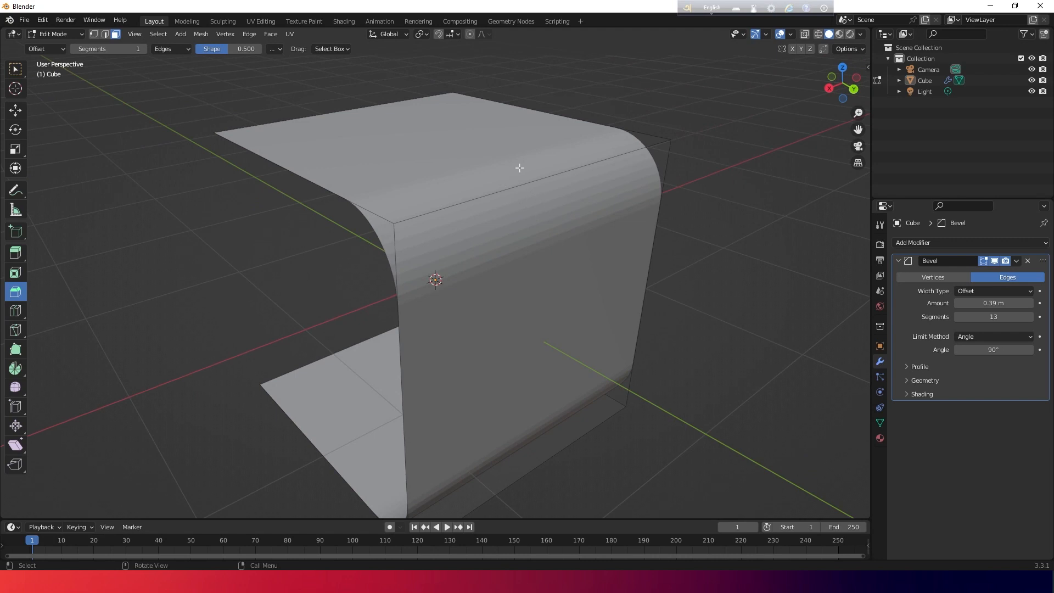
pyautogui.moveTo(529, 199)
pyautogui.mouseDown(button='middle')
pyautogui.moveTo(574, 245)
pyautogui.moveTo(530, 183)
pyautogui.mouseUp(button='middle')
pyautogui.scroll(1, 572, 235)
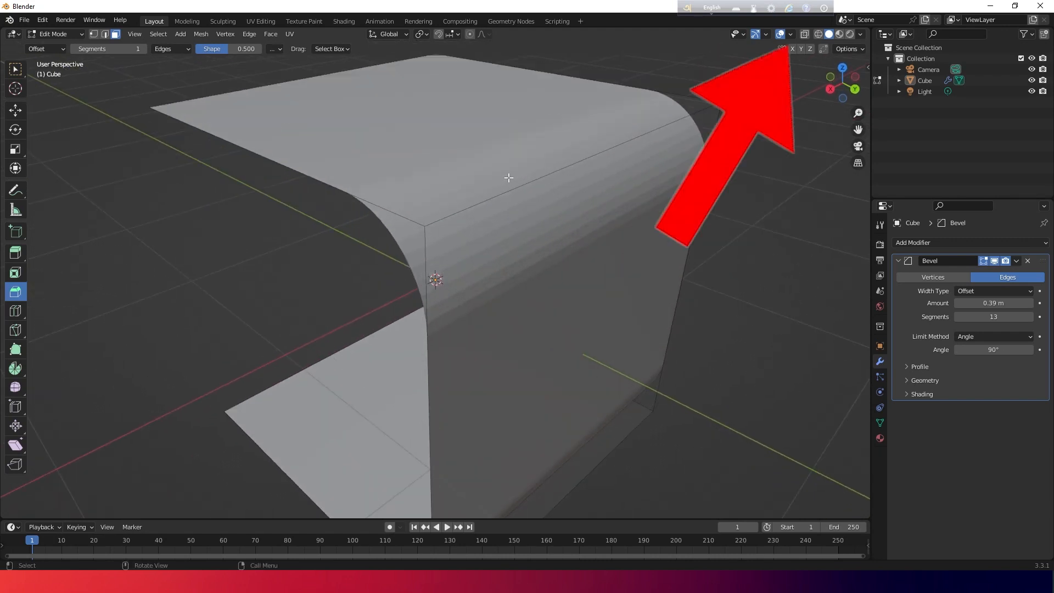
# Show edge angles in the viewport overlays and, in edge select mode, select the edge joining the top and side faces.
pyautogui.click(790, 34)
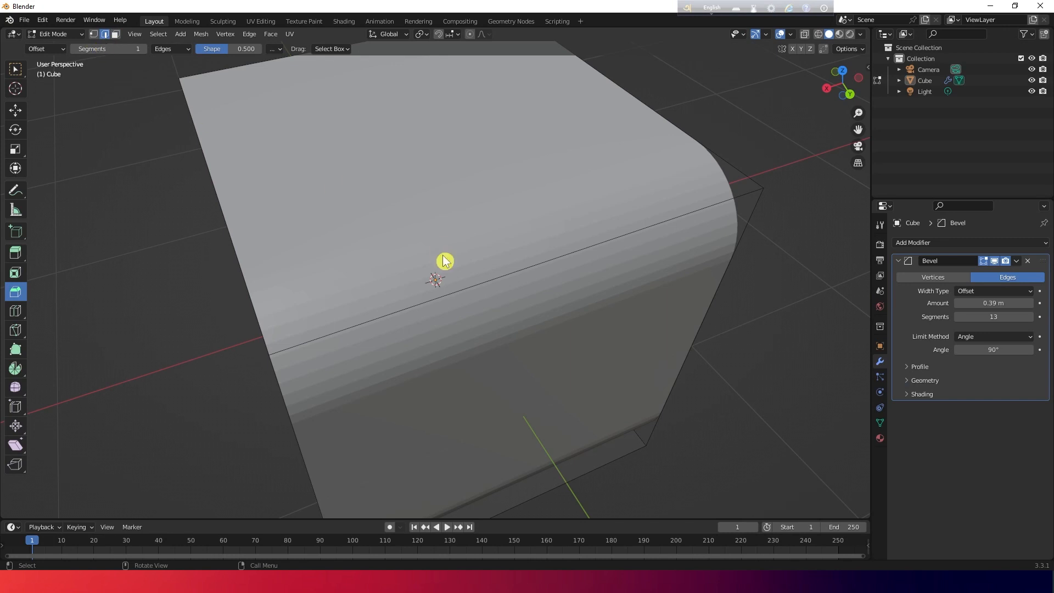
pyautogui.click(522, 276)
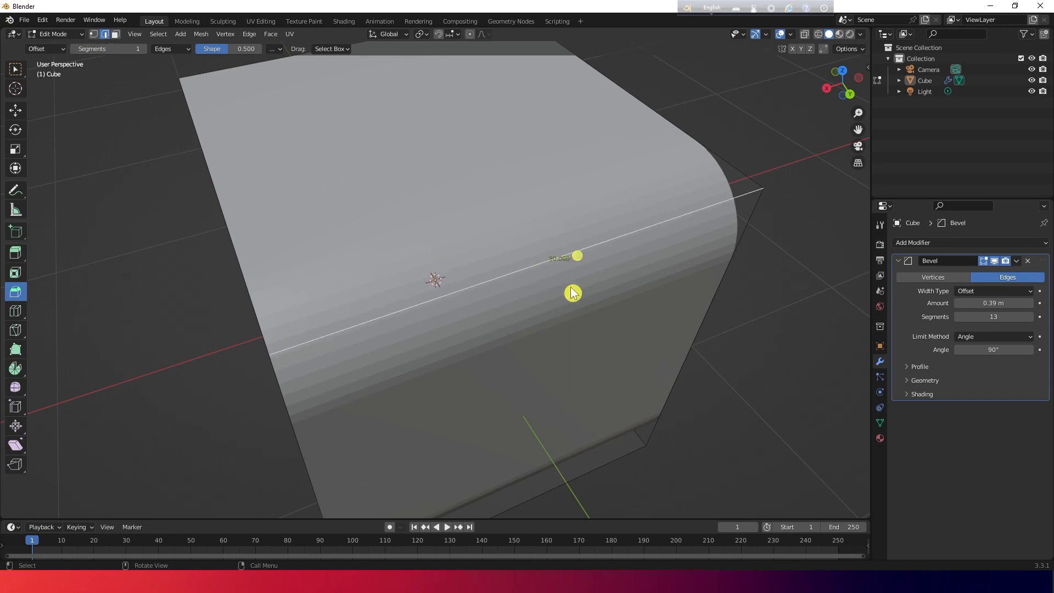
pyautogui.scroll(4, 572, 291)
pyautogui.scroll(-4, 554, 291)
pyautogui.scroll(-1, 604, 199)
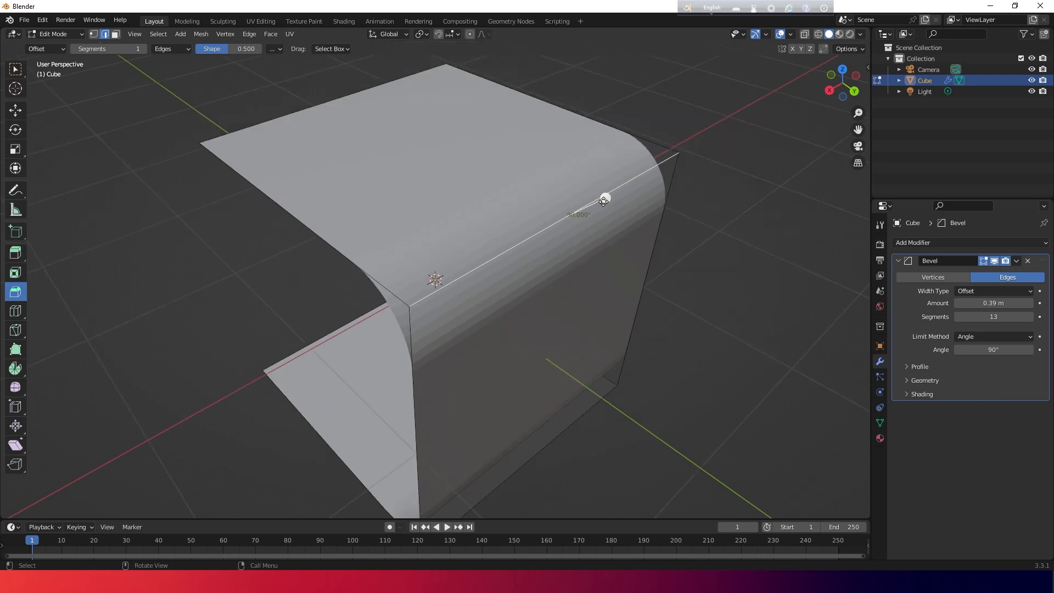
# Move the top face's free edge opposite the bevel up about 0.58 m along Z with the Move tool.
pyautogui.click(298, 111)
pyautogui.scroll(-2, 353, 110)
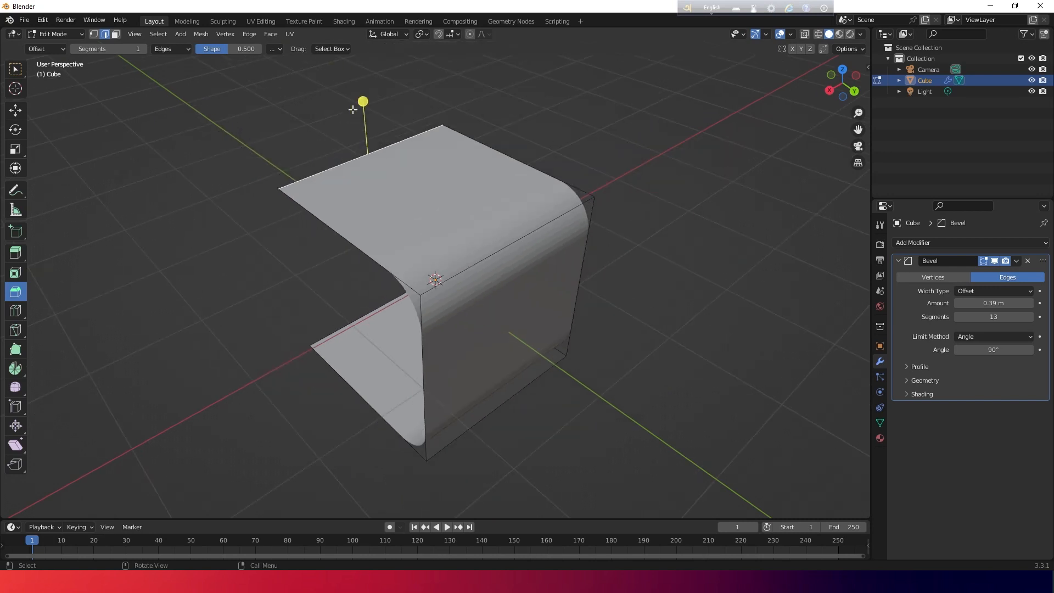
pyautogui.click(14, 113)
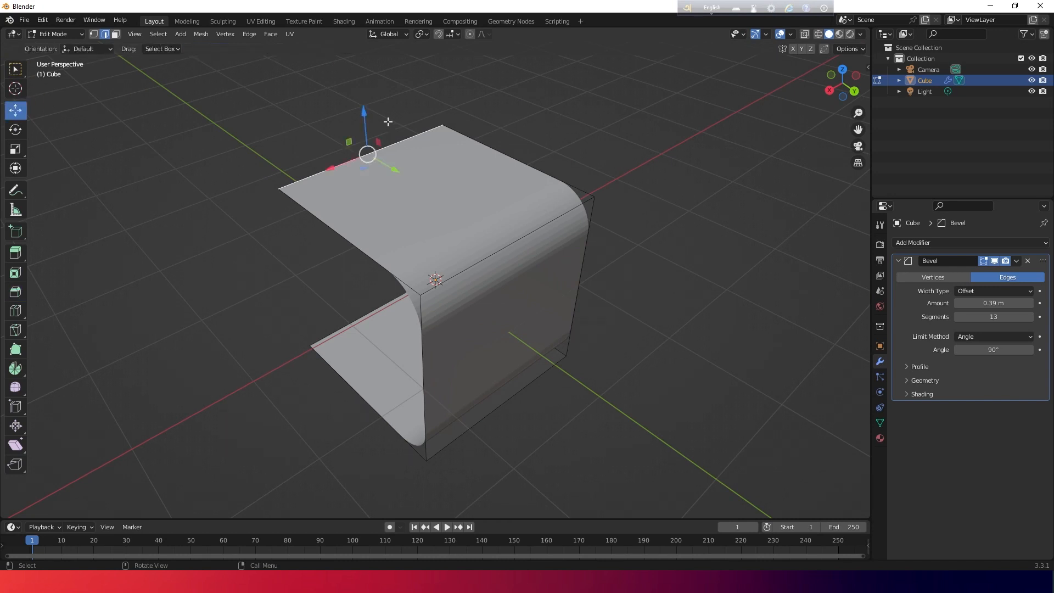
pyautogui.moveTo(367, 118); pyautogui.dragTo(362, 63)
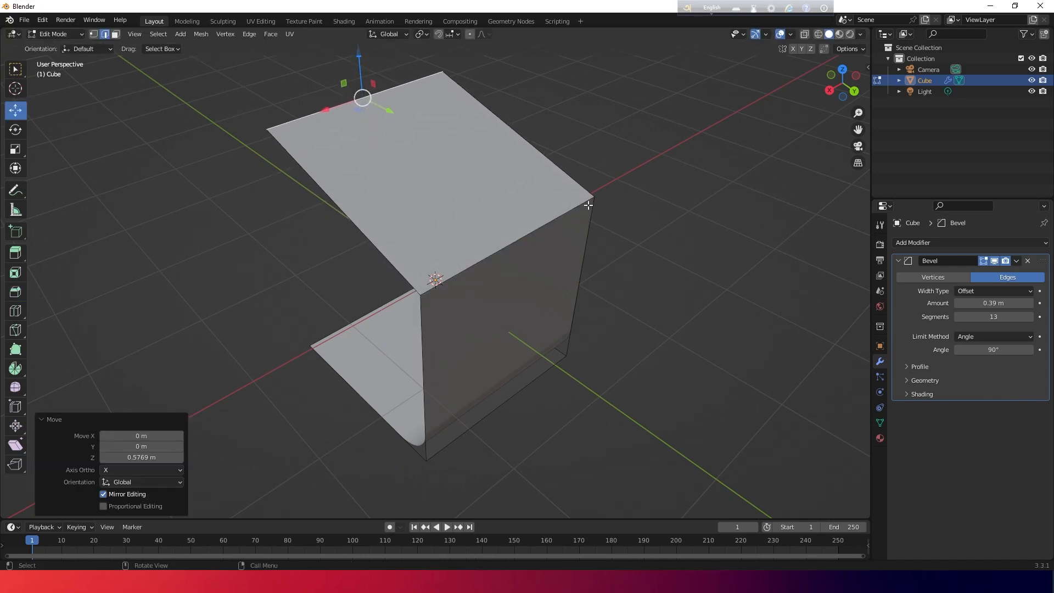
# Select the edge joining the tilted top face and the side face, and examine its angle reading.
pyautogui.moveTo(363, 63); pyautogui.dragTo(575, 212, button='middle')
pyautogui.scroll(6, 552, 218)
pyautogui.click(558, 193)
pyautogui.scroll(2, 516, 191)
pyautogui.moveTo(501, 169); pyautogui.dragTo(498, 179, button='middle')
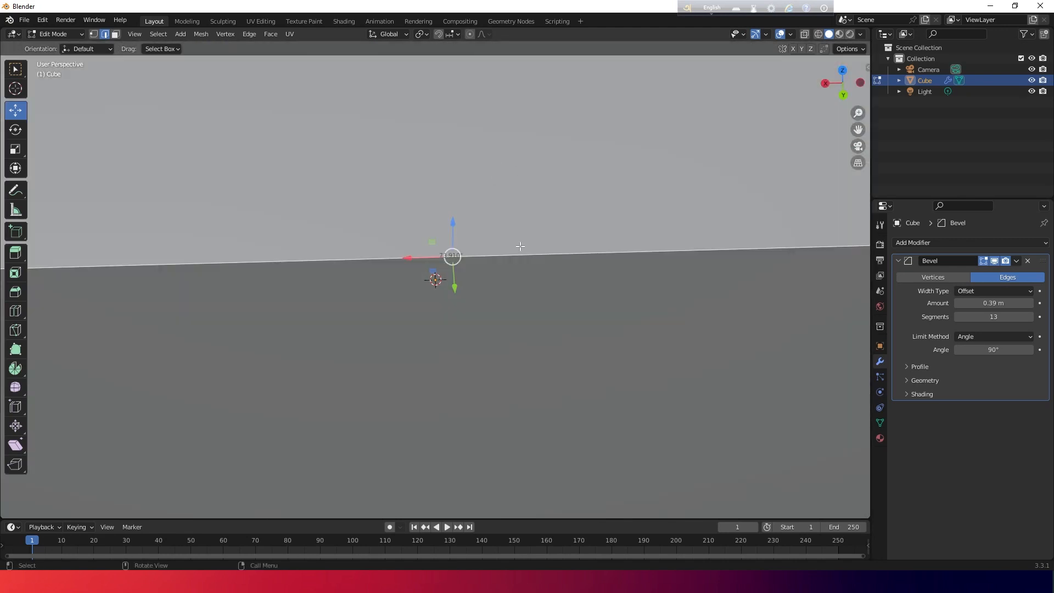
pyautogui.moveTo(489, 250); pyautogui.dragTo(569, 254, button='middle')
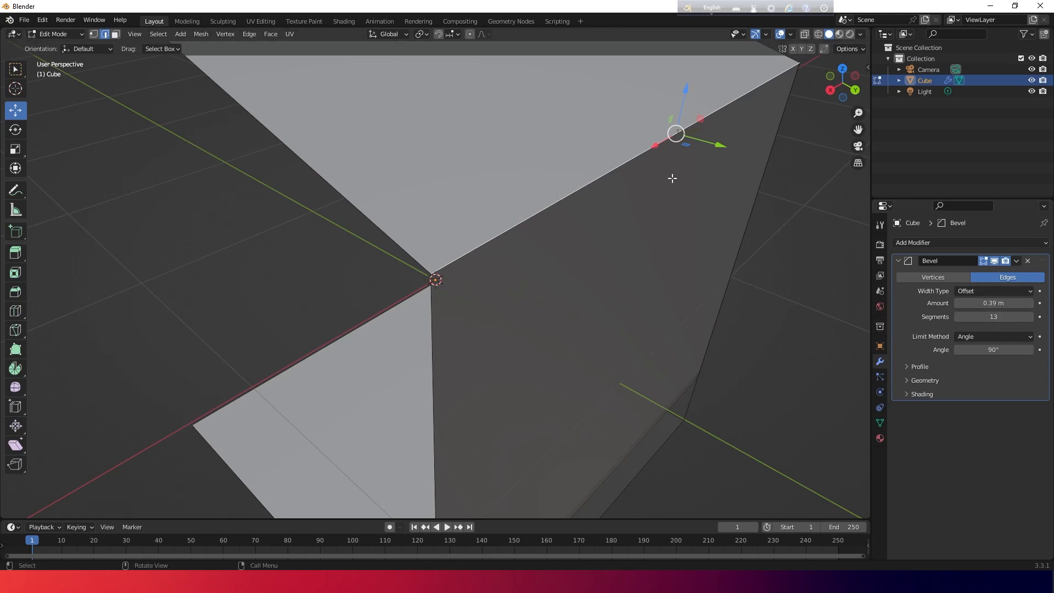
pyautogui.moveTo(672, 179); pyautogui.dragTo(637, 181, button='middle')
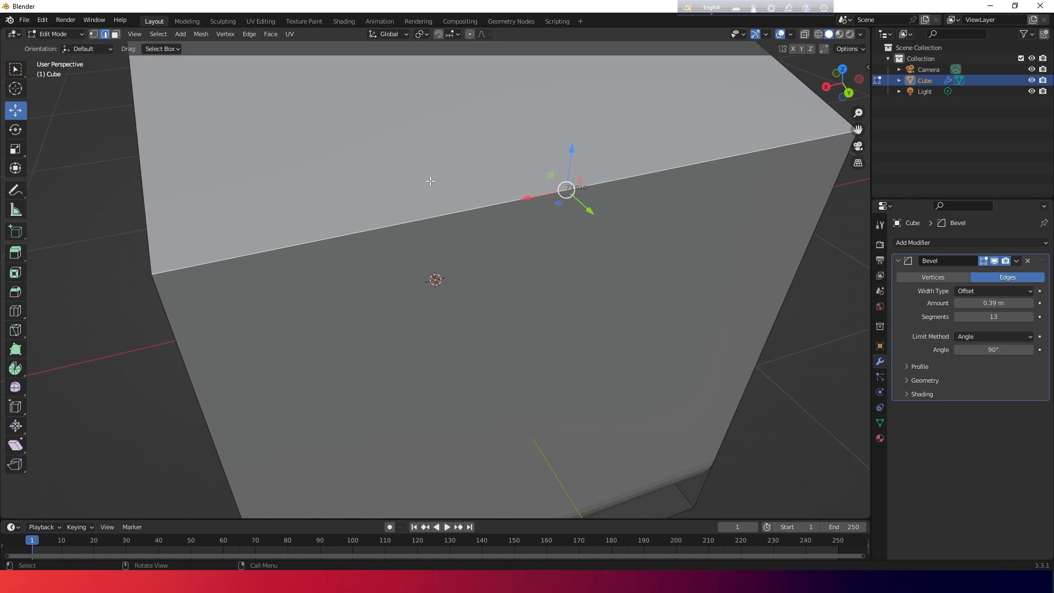
pyautogui.moveTo(479, 243); pyautogui.dragTo(615, 230, button='middle')
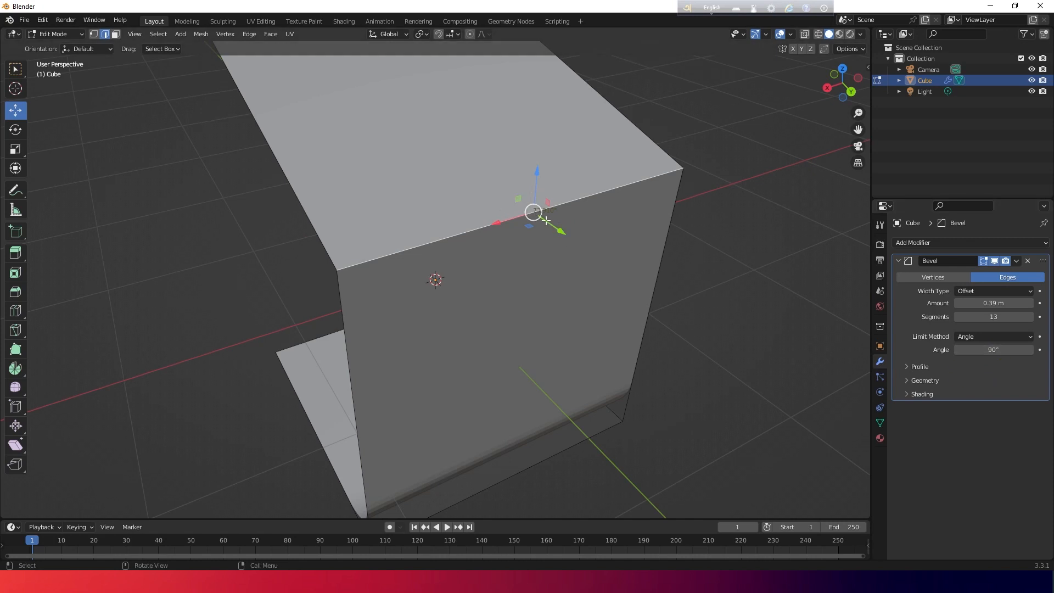
pyautogui.scroll(2, 547, 220)
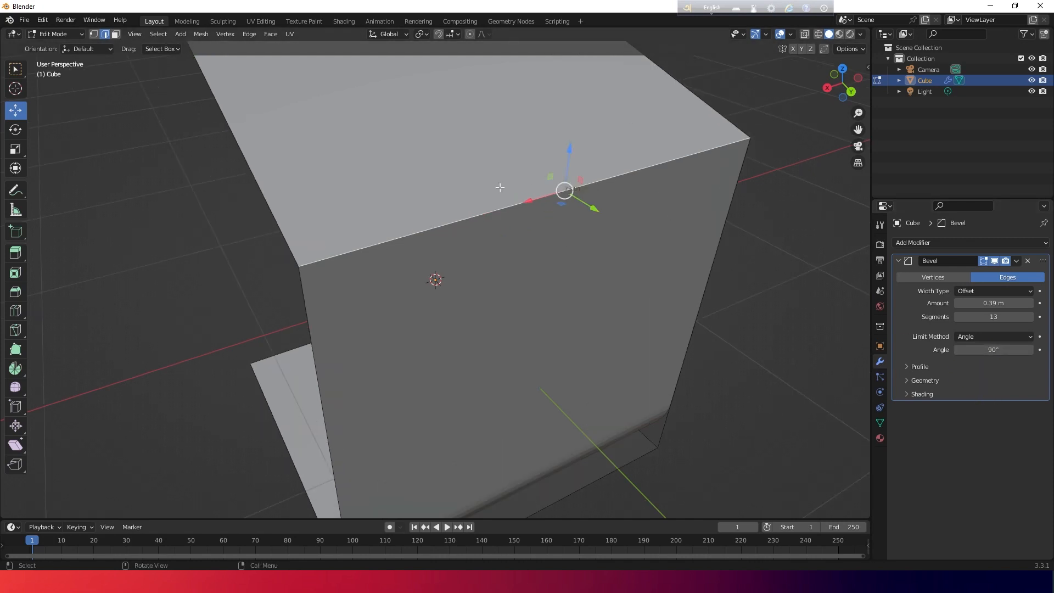
# Set the Bevel modifier's angle limit to 72°.
pyautogui.click(987, 350)
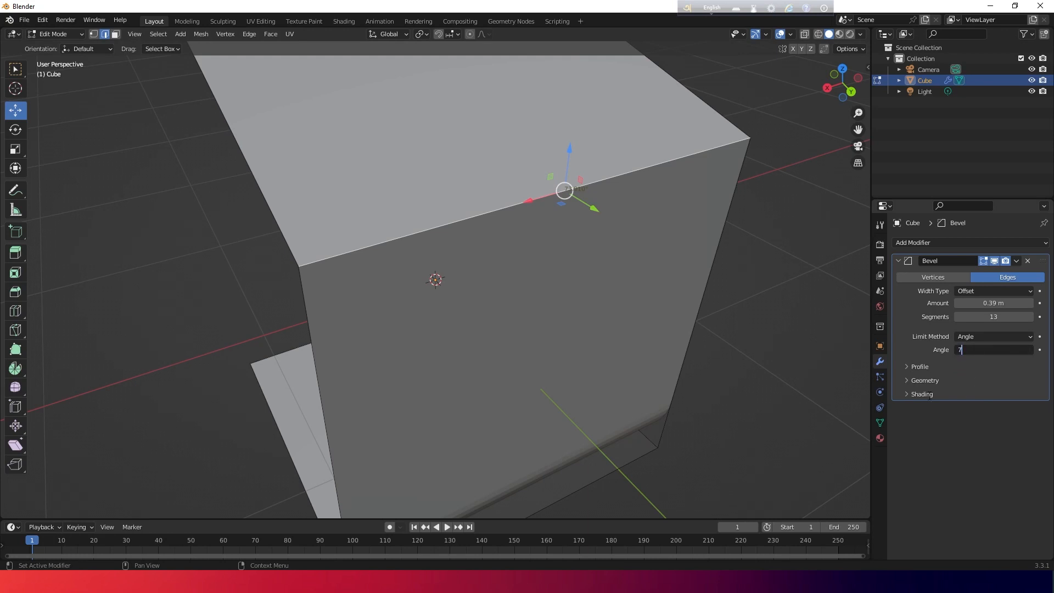
pyautogui.press('Return')
pyautogui.moveTo(552, 333); pyautogui.dragTo(599, 321, button='middle')
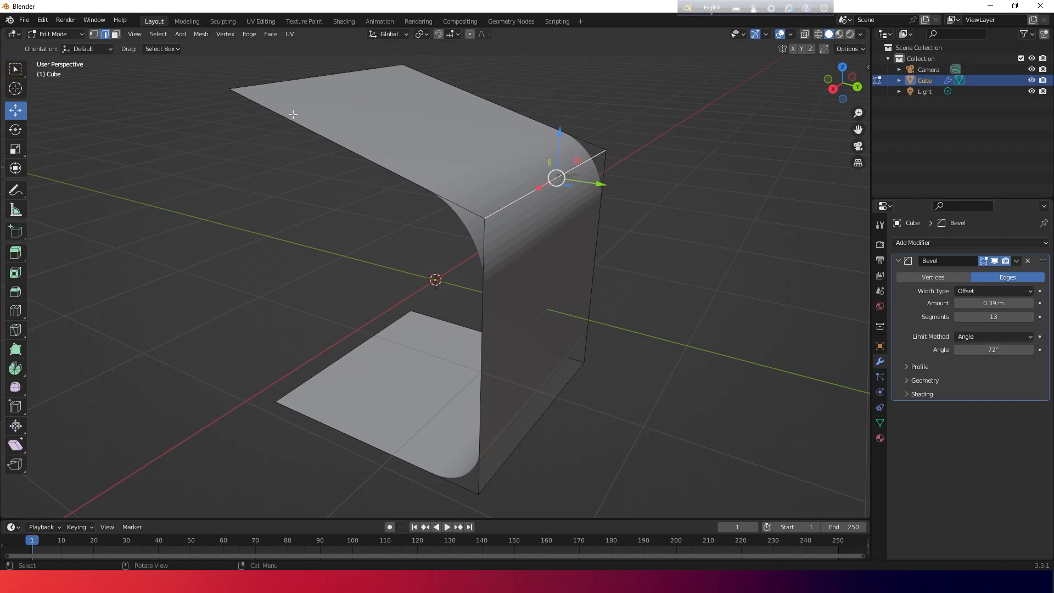
# Examine the bevelled upper and lower edges of the open shape from several sides.
pyautogui.moveTo(321, 160); pyautogui.dragTo(474, 153, button='middle')
pyautogui.scroll(-1, 496, 181)
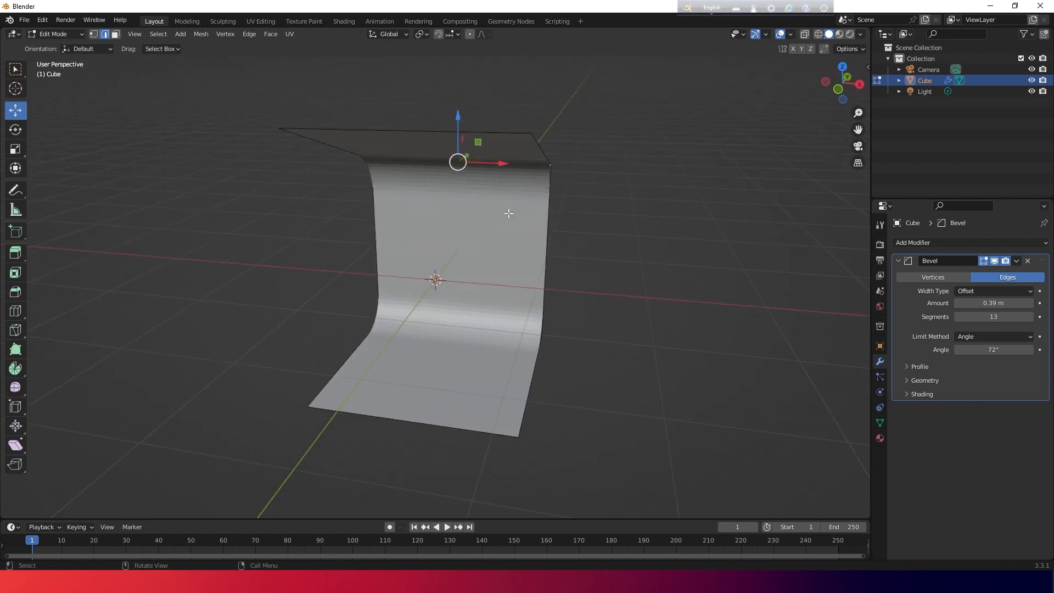
pyautogui.moveTo(505, 247); pyautogui.dragTo(397, 228, button='middle')
pyautogui.moveTo(512, 176); pyautogui.dragTo(474, 196, button='middle')
pyautogui.scroll(1, 490, 196)
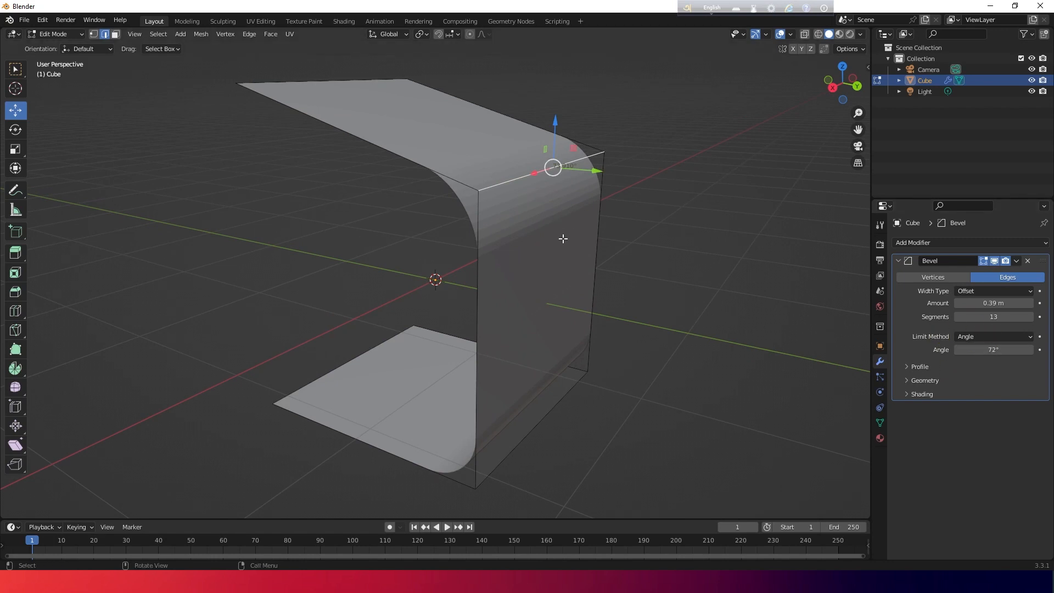
pyautogui.moveTo(620, 262); pyautogui.dragTo(707, 291, button='middle')
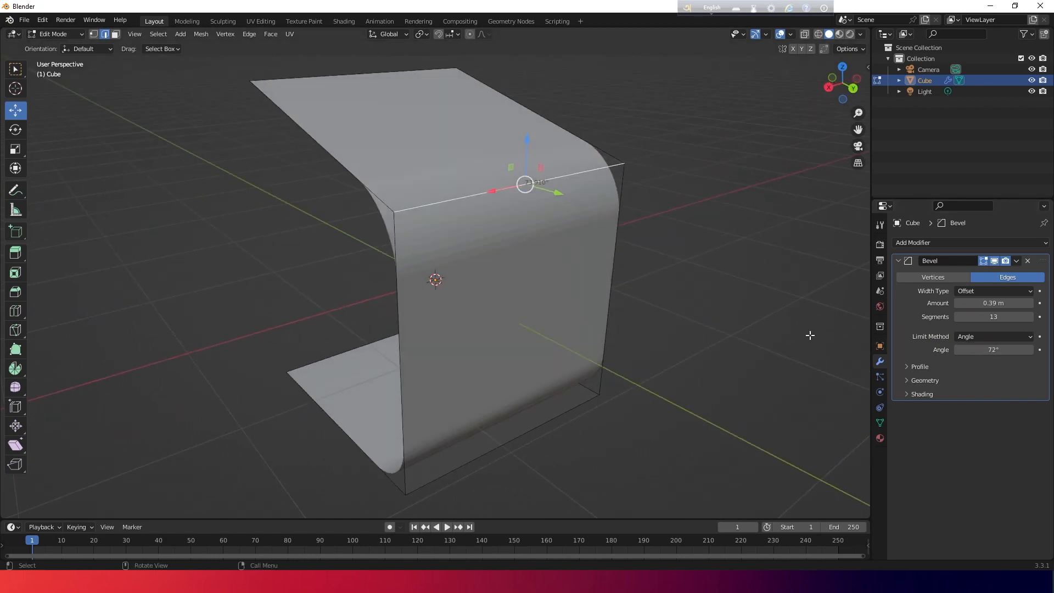
pyautogui.scroll(-1, 663, 274)
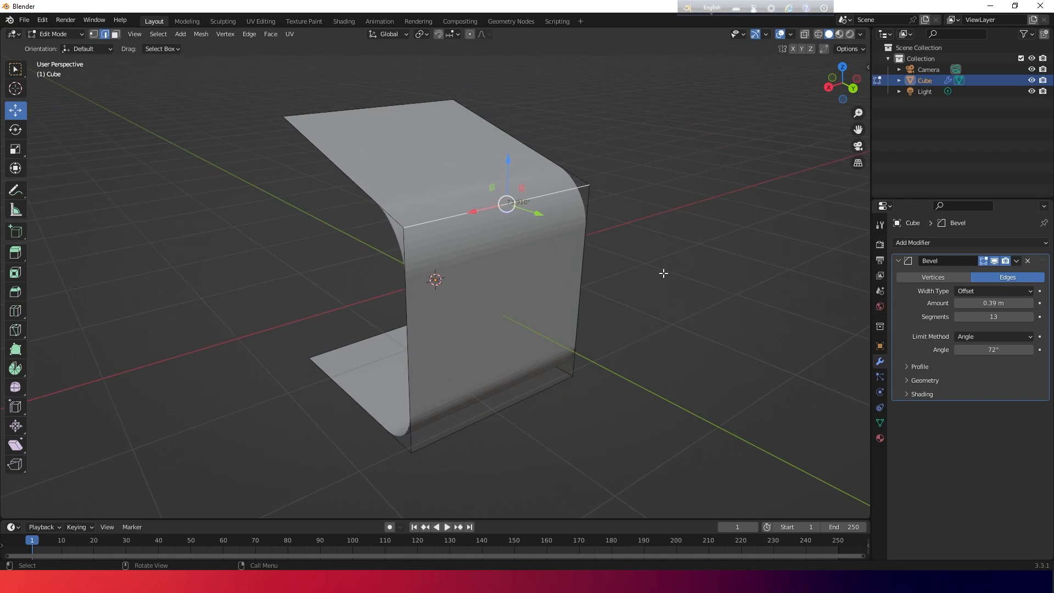
# Delete the open bevelled shape in Object Mode and add a new mesh cube.
pyautogui.click(1010, 336)
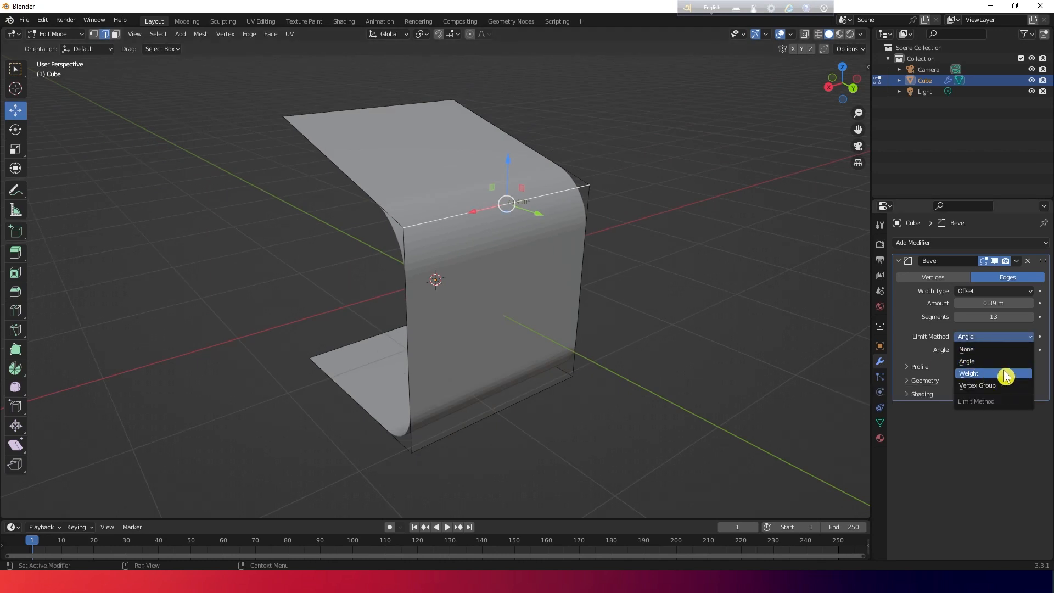
pyautogui.press('Tab')
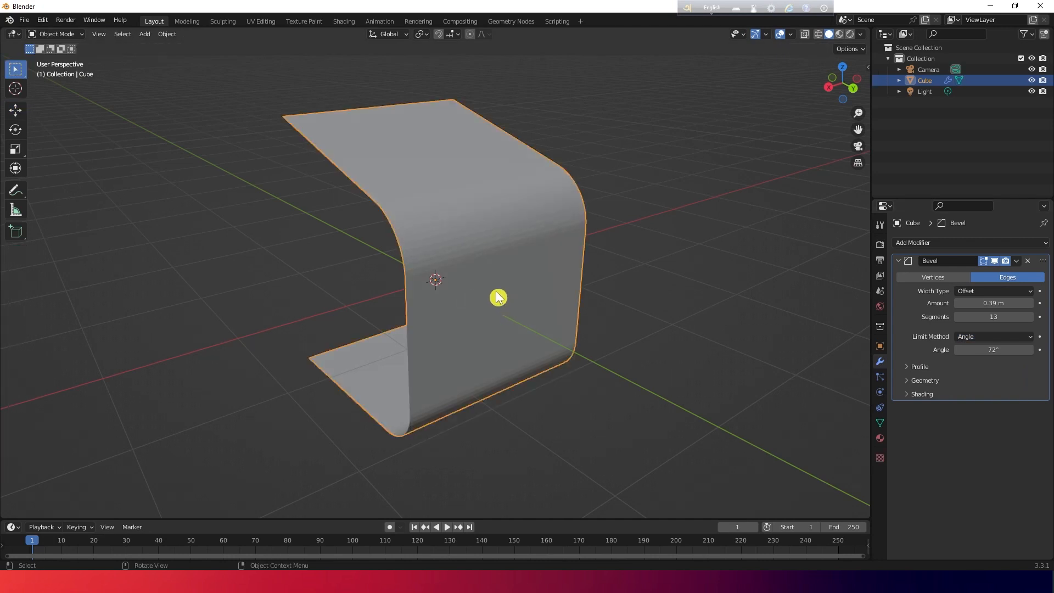
pyautogui.press('Delete')
pyautogui.hotkey('shift', 'a')
pyautogui.moveTo(501, 292)
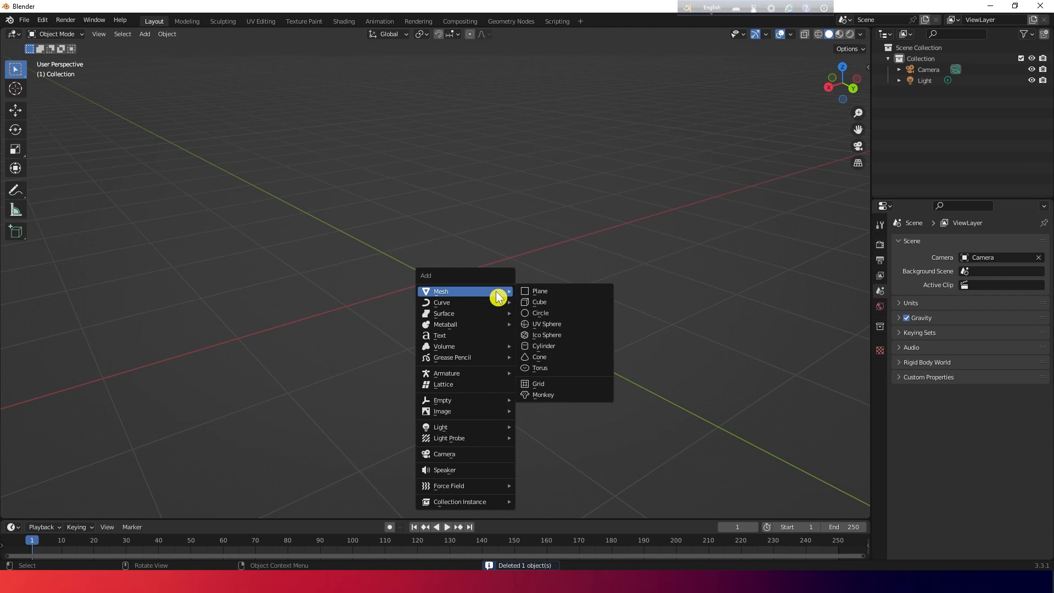
pyautogui.click(538, 303)
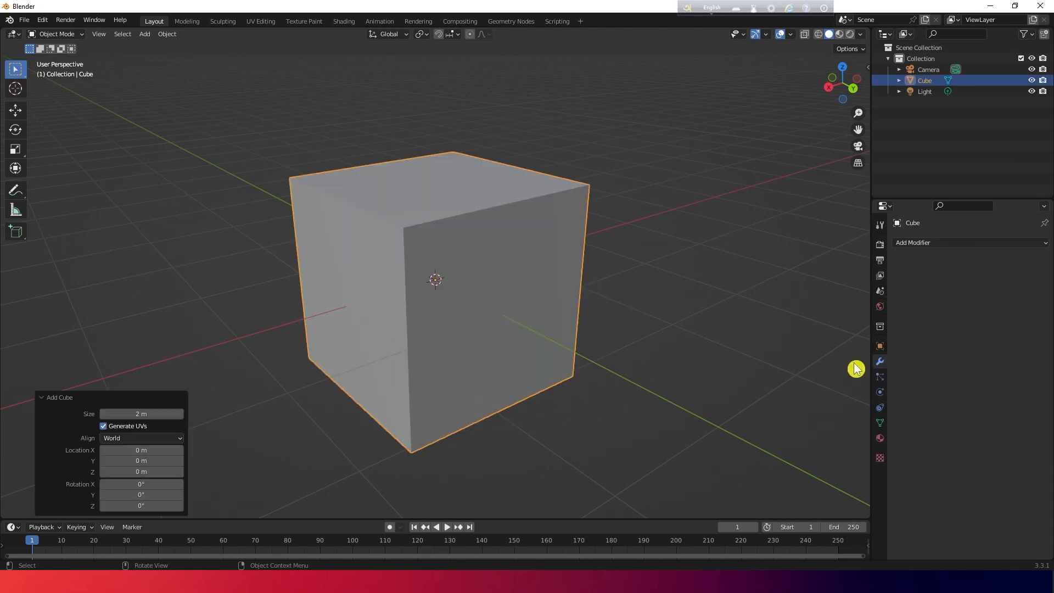
# Add a Bevel modifier to the new cube with 12 segments and an amount of about 0.28 m.
pyautogui.click(878, 363)
pyautogui.click(939, 242)
pyautogui.click(832, 286)
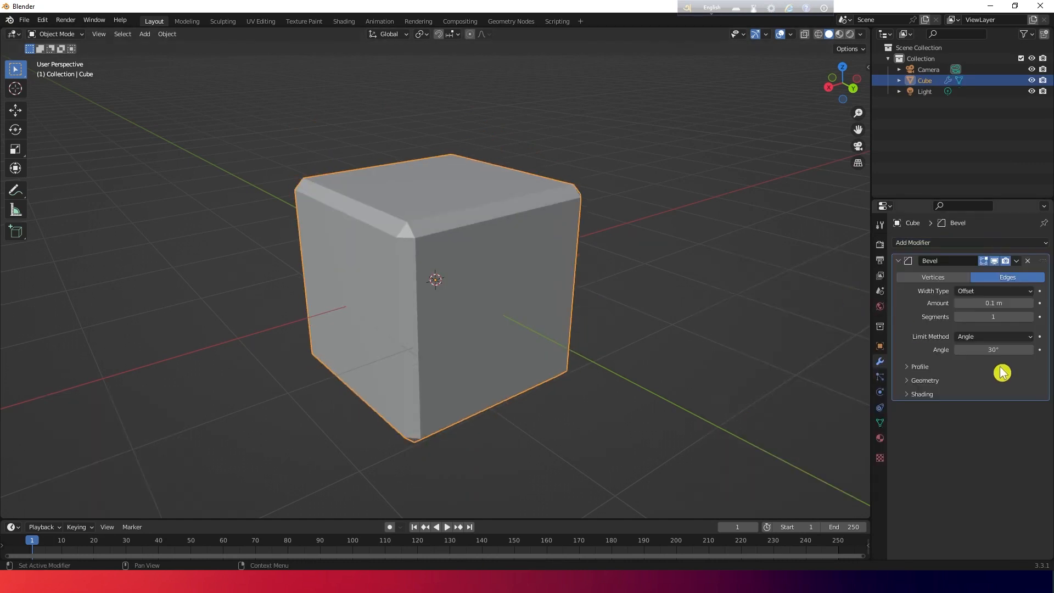
pyautogui.click(1007, 336)
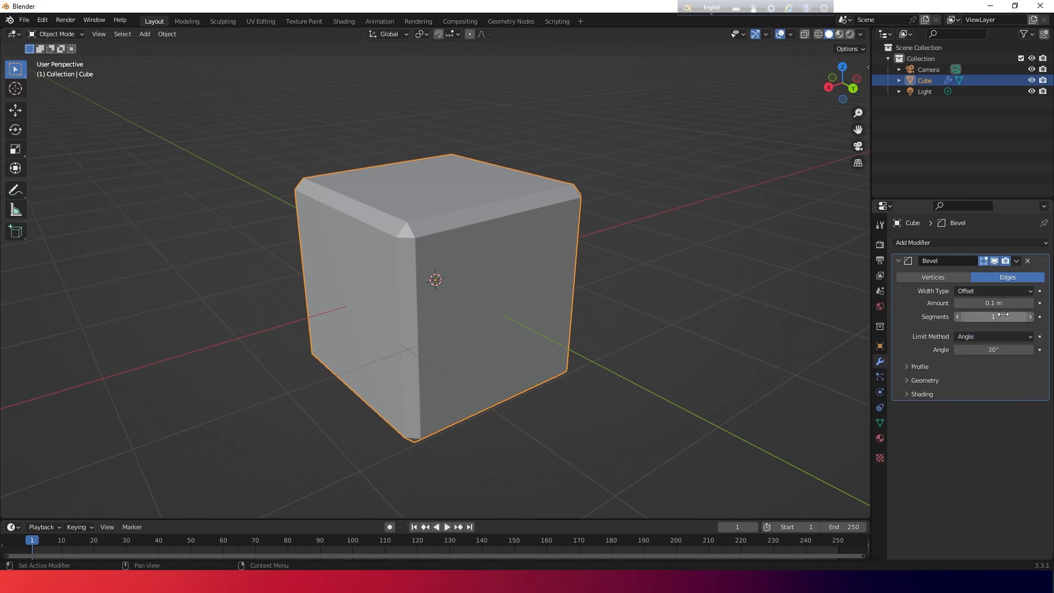
pyautogui.click(999, 318)
pyautogui.write('12')
pyautogui.press('Return')
pyautogui.moveTo(994, 303); pyautogui.dragTo(1016, 303)
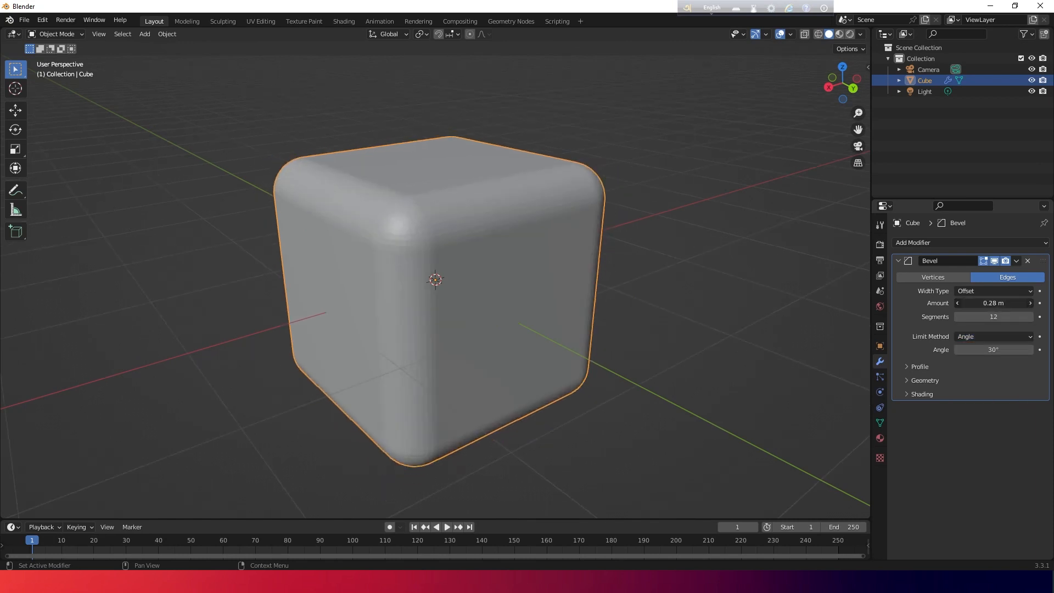
# Set the Bevel modifier's limit method to Weight.
pyautogui.click(994, 336)
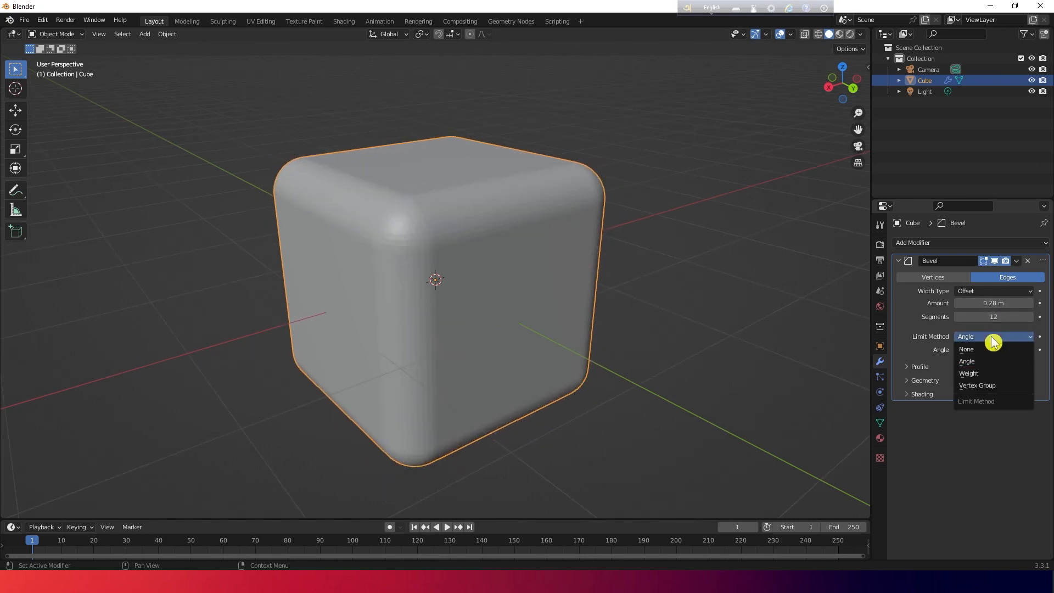
pyautogui.click(996, 378)
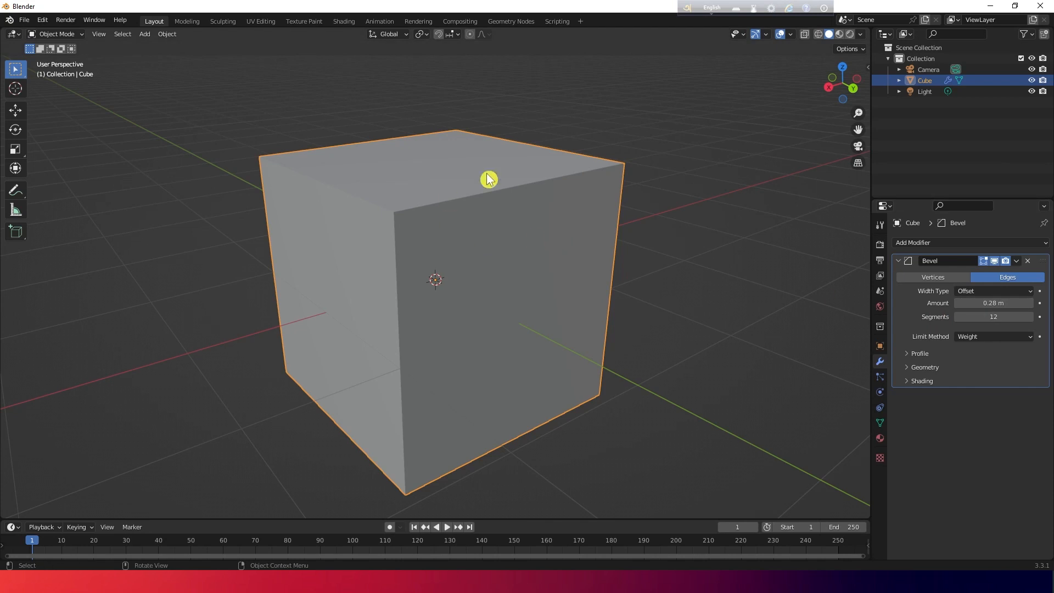
pyautogui.moveTo(553, 238); pyautogui.dragTo(574, 245, button='middle')
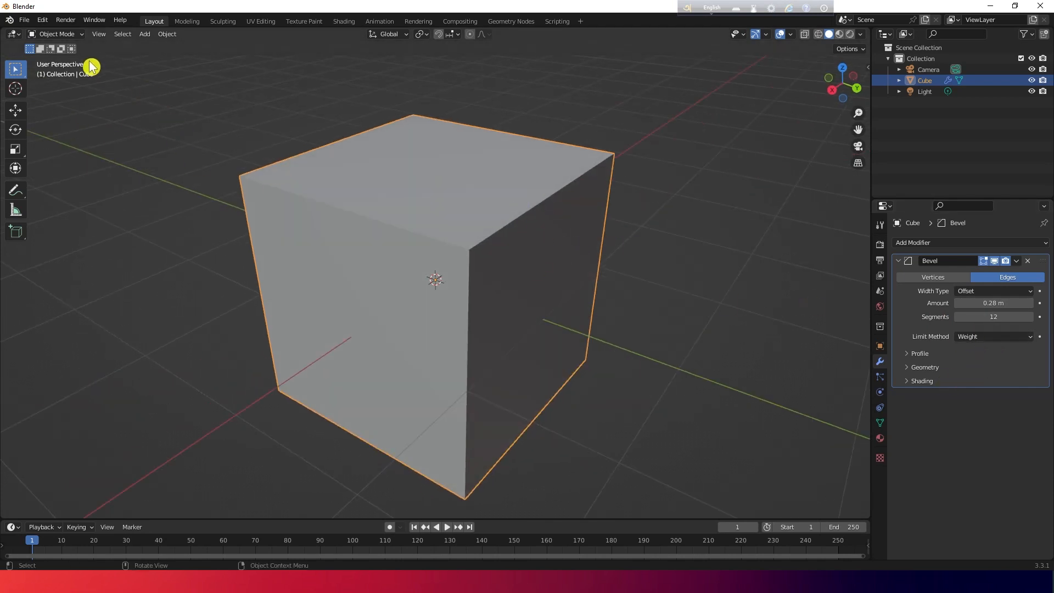
# In Edit Mode, give the top edge on the cube's +Y side a bevel weight of 1.
pyautogui.click(81, 34)
pyautogui.press('n')
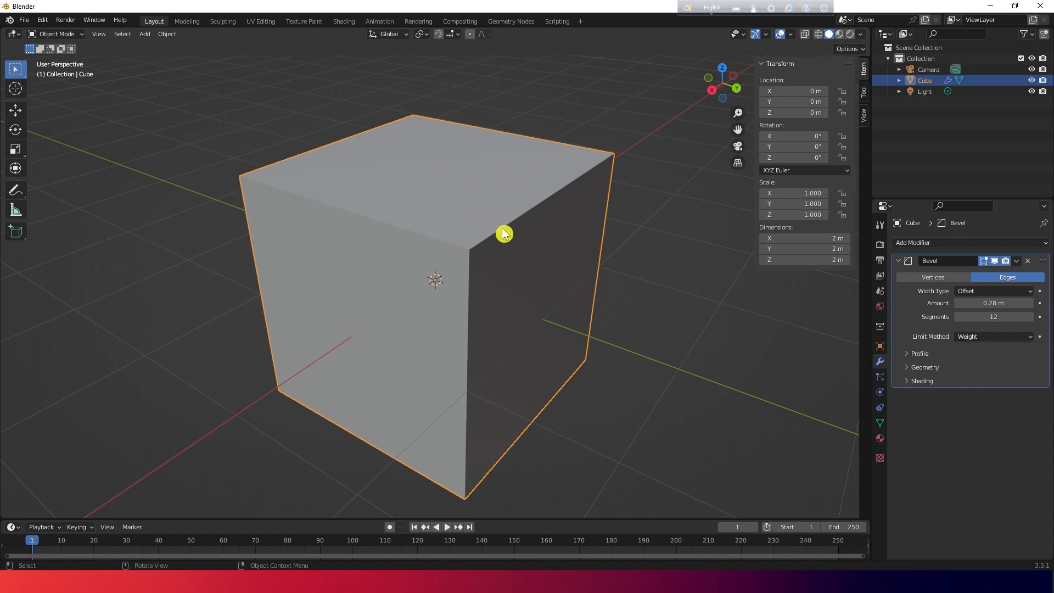
pyautogui.press('Tab')
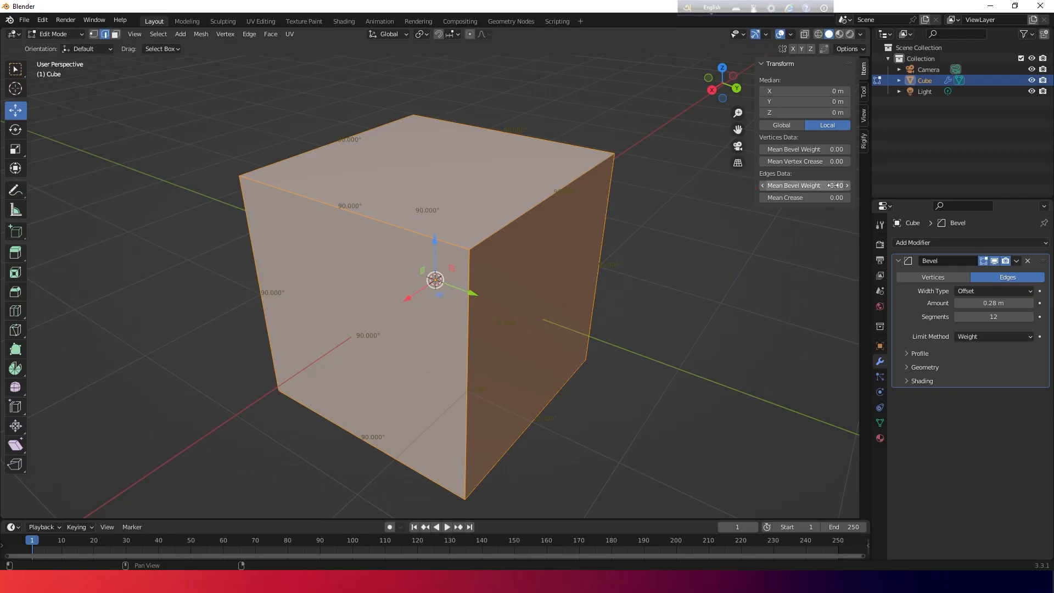
pyautogui.moveTo(569, 207); pyautogui.dragTo(462, 233, button='middle')
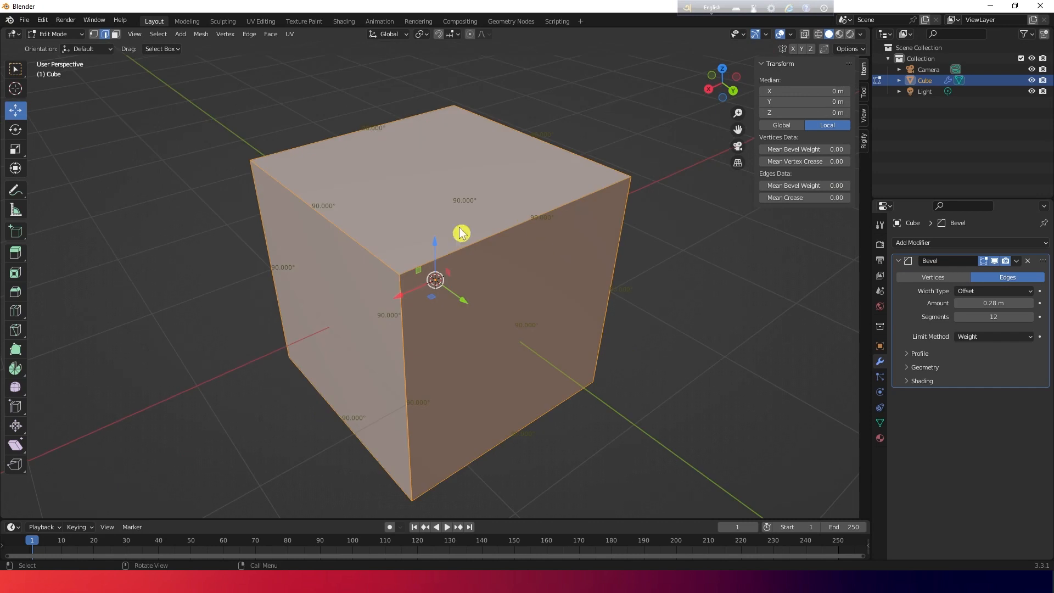
pyautogui.click(490, 236)
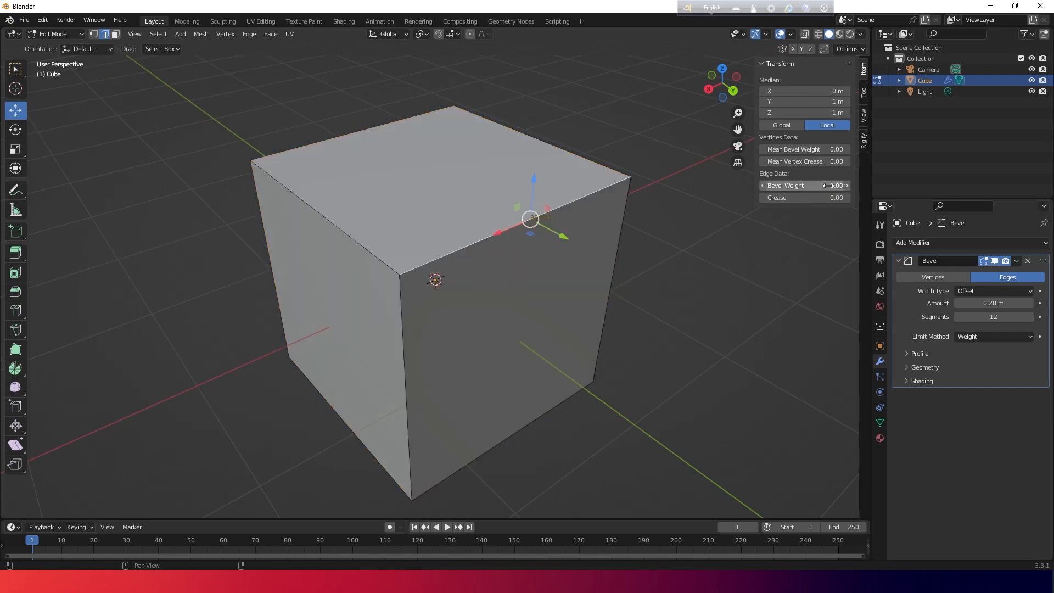
pyautogui.moveTo(828, 185); pyautogui.dragTo(873, 185)
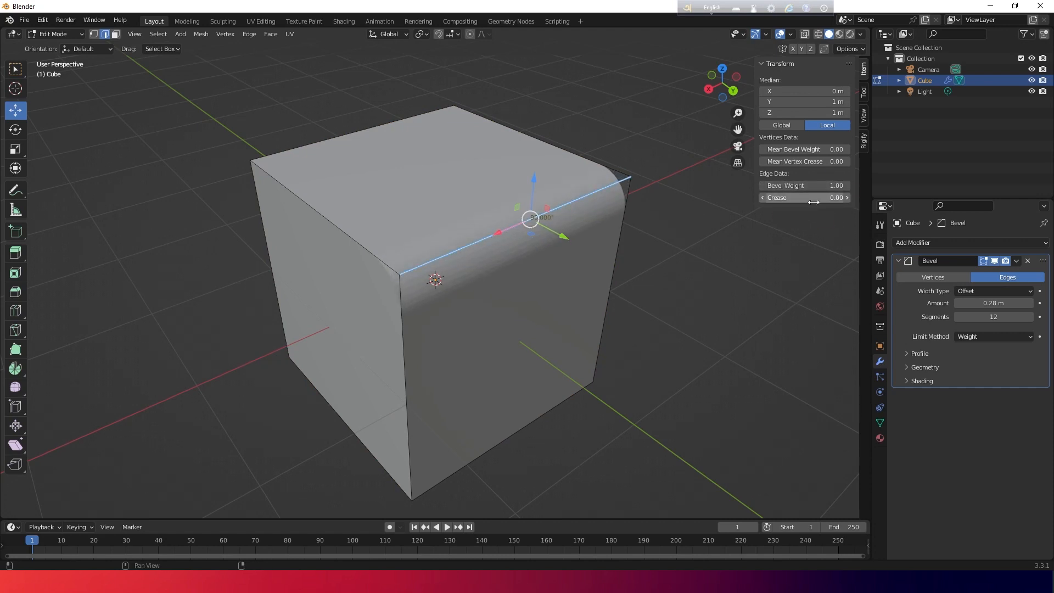
# Set the same +Y top edge's bevel weight to 0.5.
pyautogui.click(832, 186)
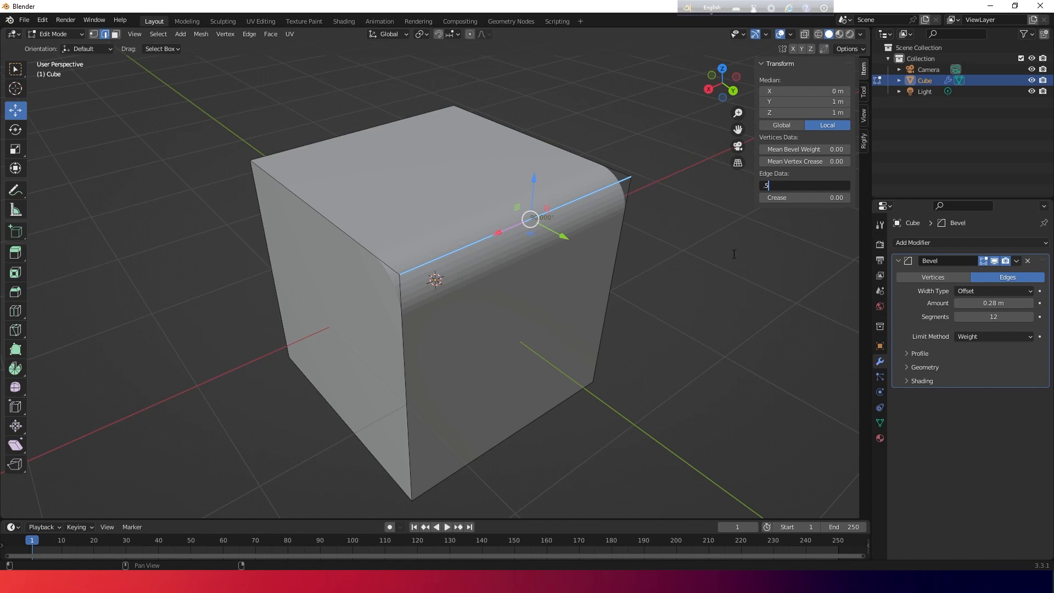
pyautogui.press('Return')
pyautogui.moveTo(562, 290); pyautogui.dragTo(807, 328, button='middle')
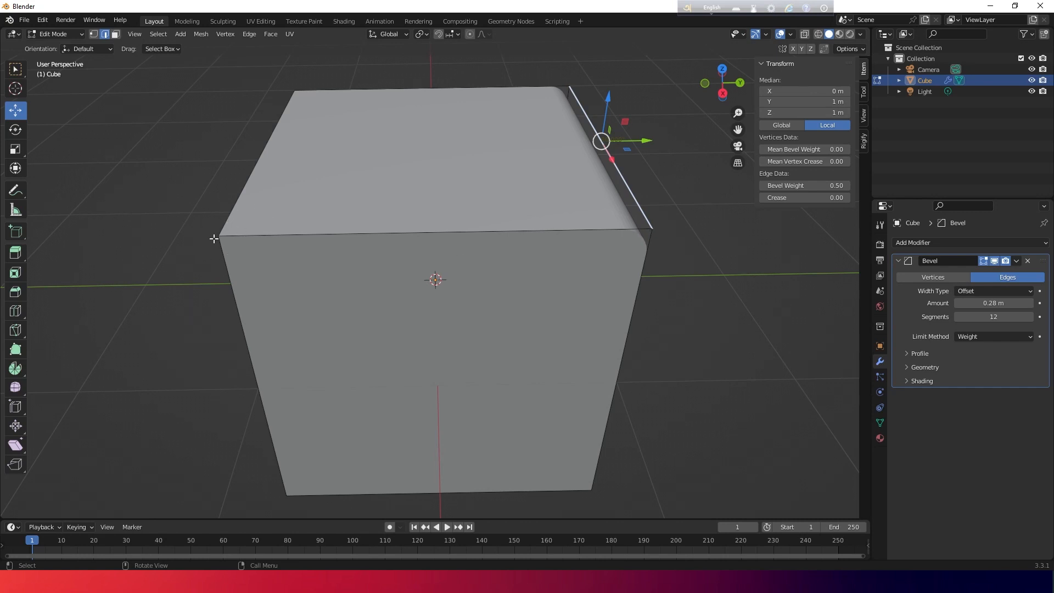
# Set the bevel weight of the opposite top edge, on the cube's -Y side, to 1.
pyautogui.moveTo(219, 231); pyautogui.dragTo(290, 287, button='middle')
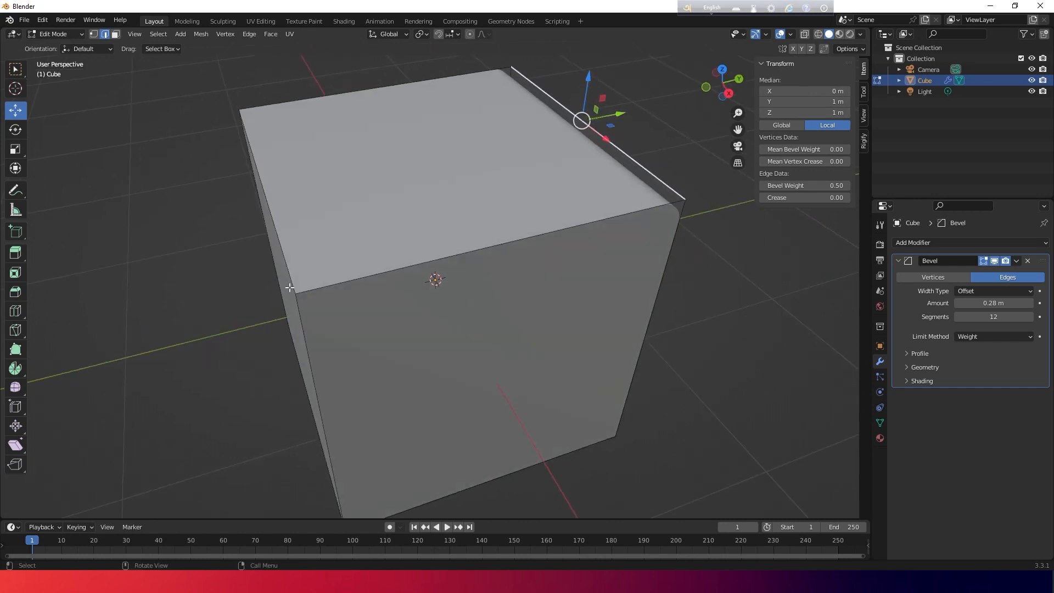
pyautogui.click(274, 230)
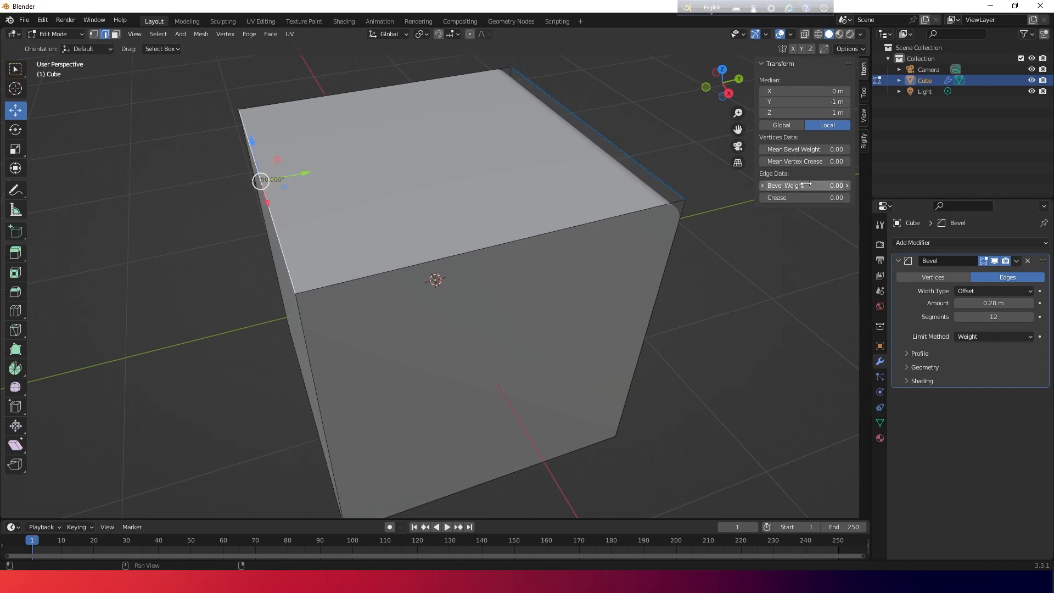
pyautogui.click(666, 188)
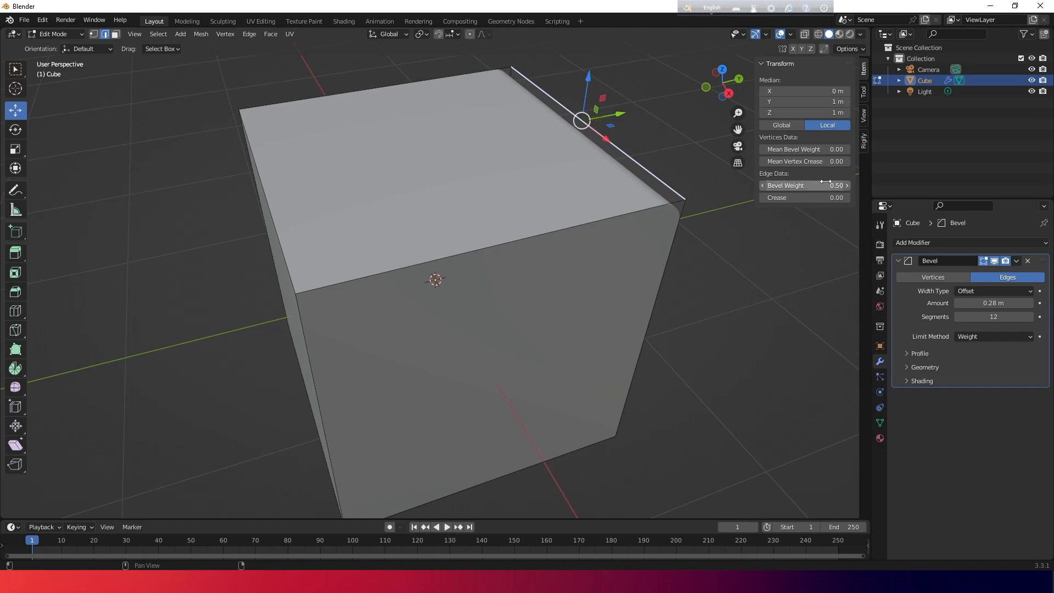
pyautogui.moveTo(825, 186); pyautogui.dragTo(822, 182)
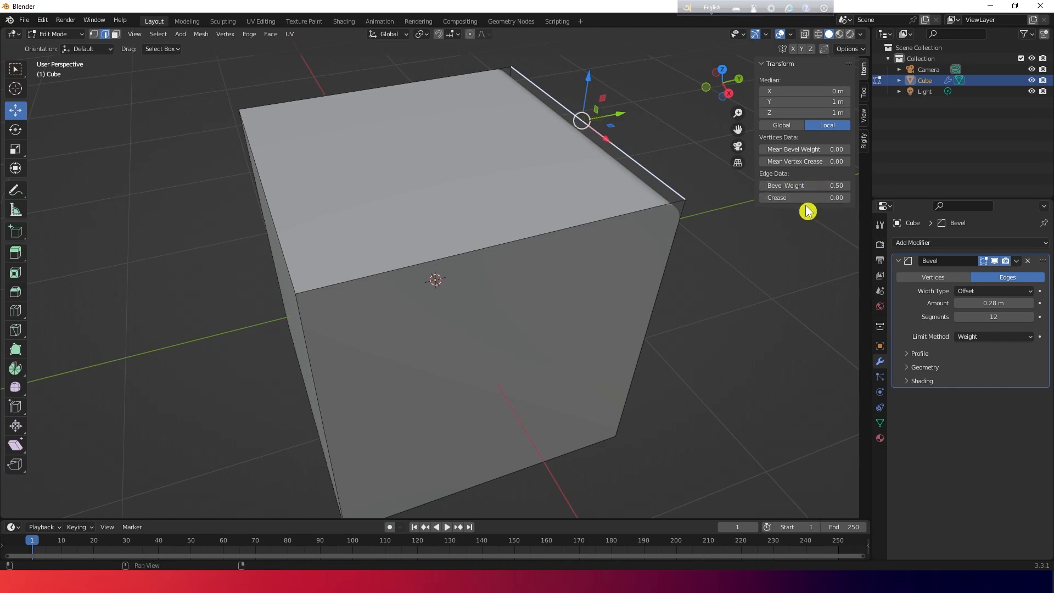
pyautogui.click(282, 245)
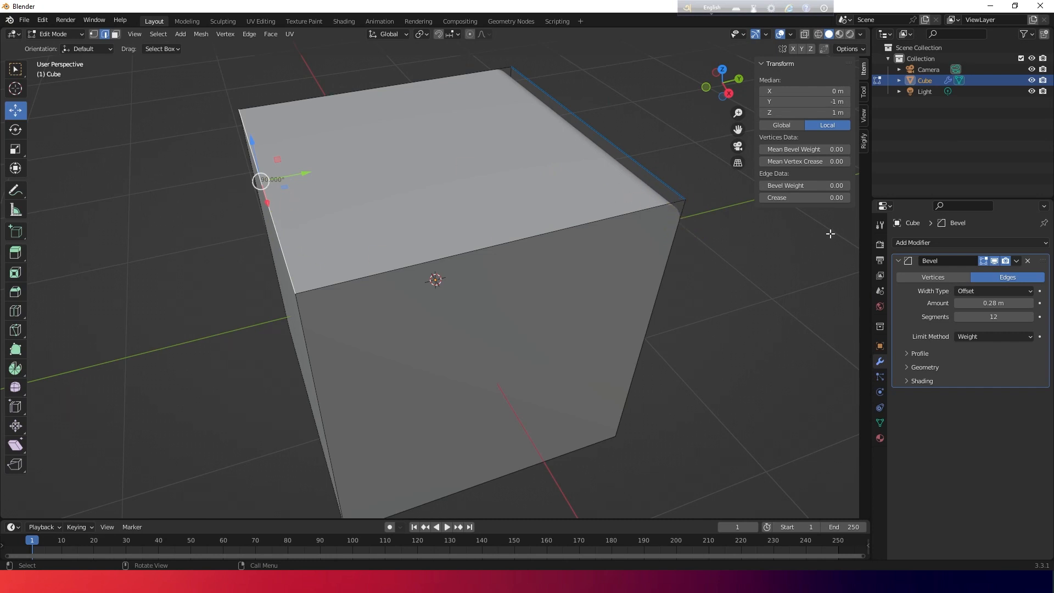
pyautogui.click(830, 187)
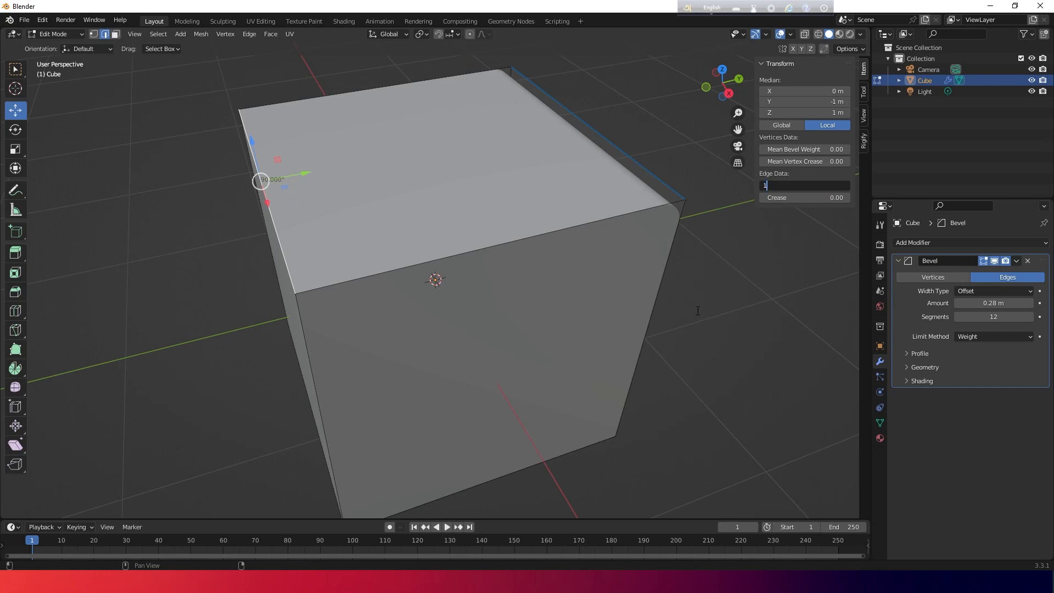
pyautogui.write('1')
pyautogui.press('Return')
# Increase the Bevel modifier's amount to about 0.99 m and compare the two weighted bevels from several sides.
pyautogui.moveTo(454, 350); pyautogui.dragTo(677, 170, button='middle')
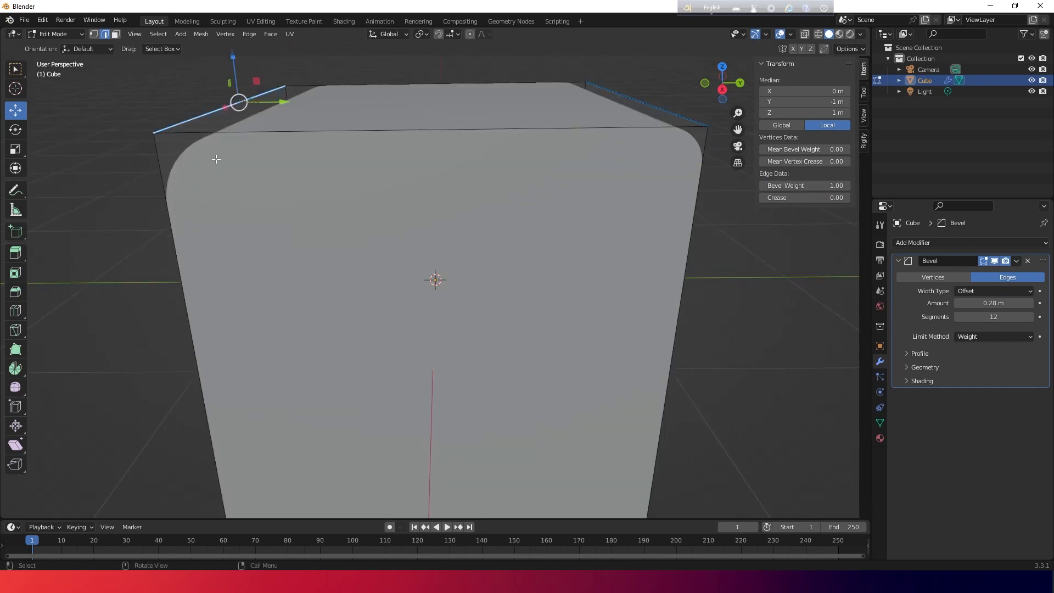
pyautogui.scroll(-3, 302, 248)
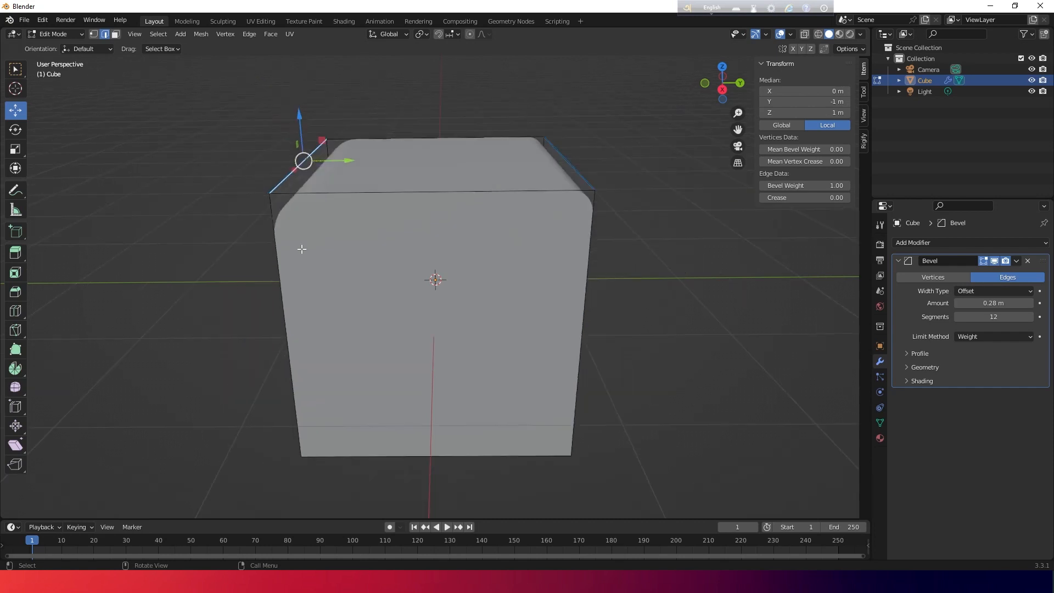
pyautogui.moveTo(420, 273); pyautogui.dragTo(445, 281, button='middle')
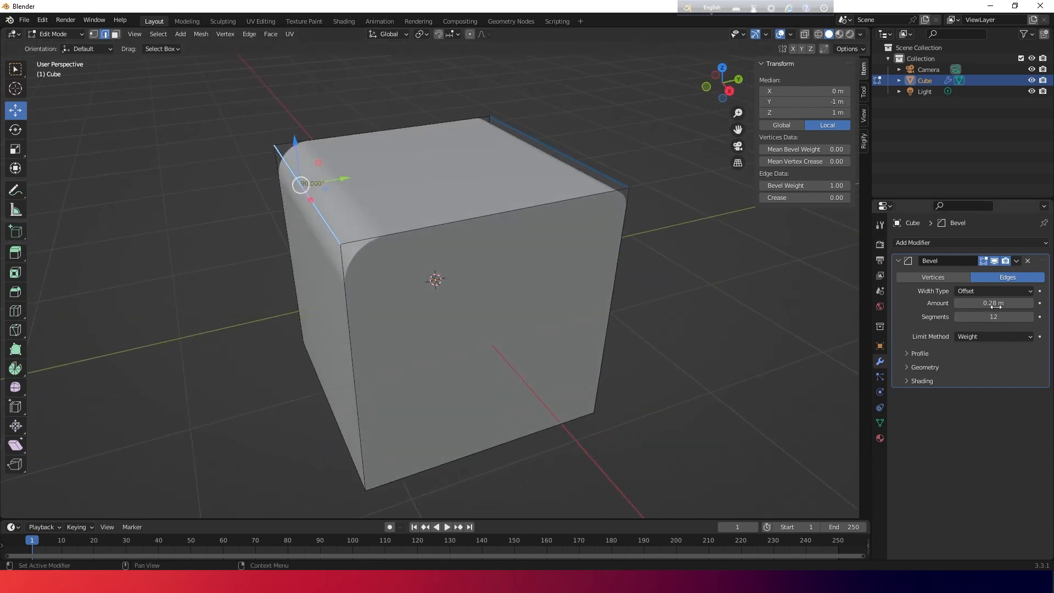
pyautogui.moveTo(993, 303); pyautogui.dragTo(1013, 303)
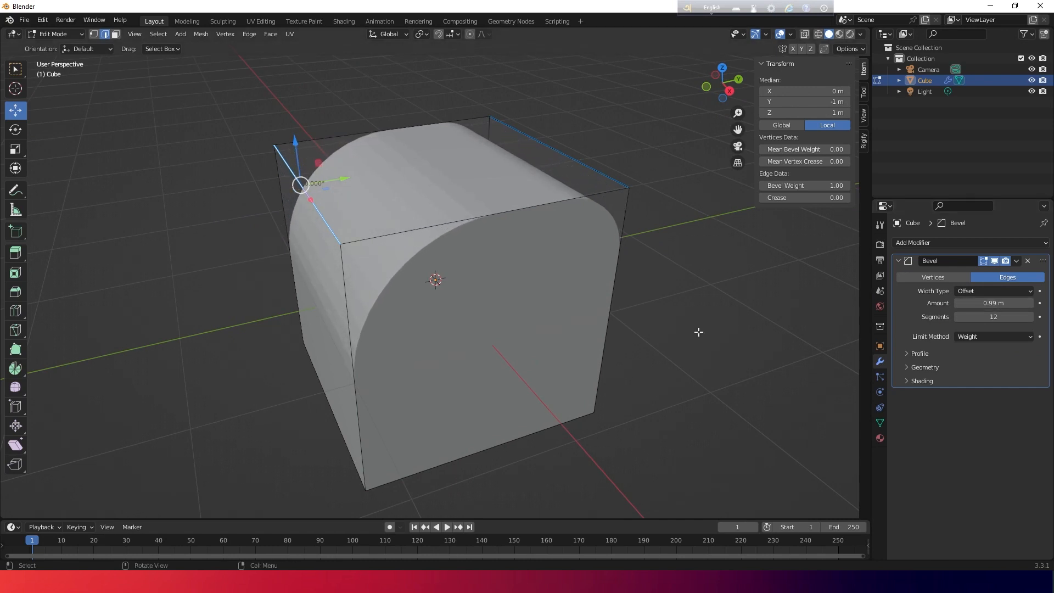
pyautogui.moveTo(699, 332); pyautogui.dragTo(660, 326, button='middle')
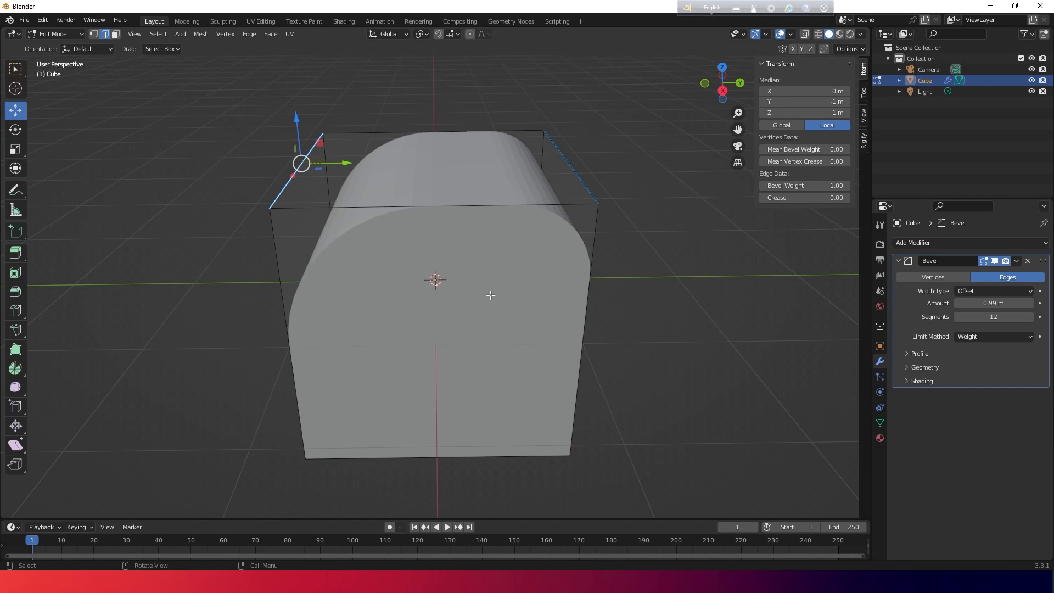
pyautogui.moveTo(490, 295); pyautogui.dragTo(381, 166, button='middle')
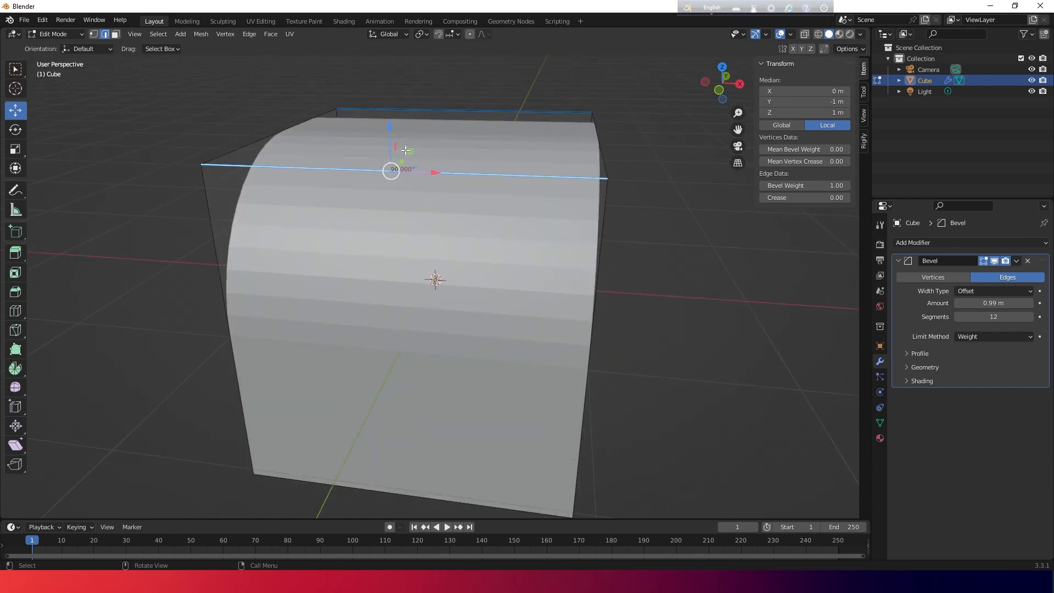
# Turn off the Edge Angle measurement in the viewport overlays.
pyautogui.click(791, 34)
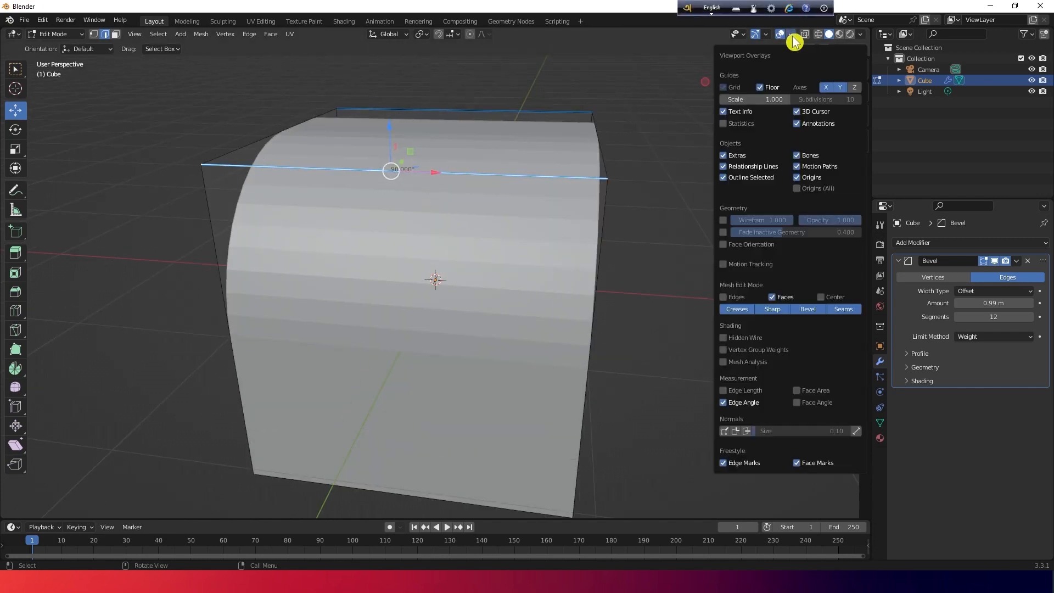
pyautogui.click(737, 403)
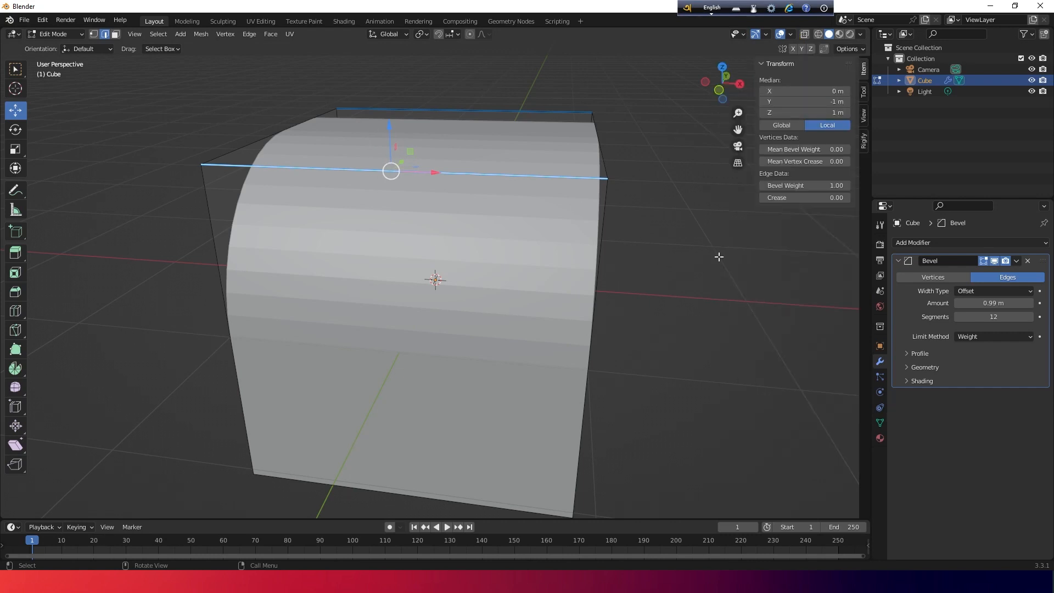
pyautogui.moveTo(719, 256); pyautogui.dragTo(950, 369, button='middle')
# Delete the cube with the two weighted bevels and add a new mesh cube in Object Mode.
pyautogui.click(961, 337)
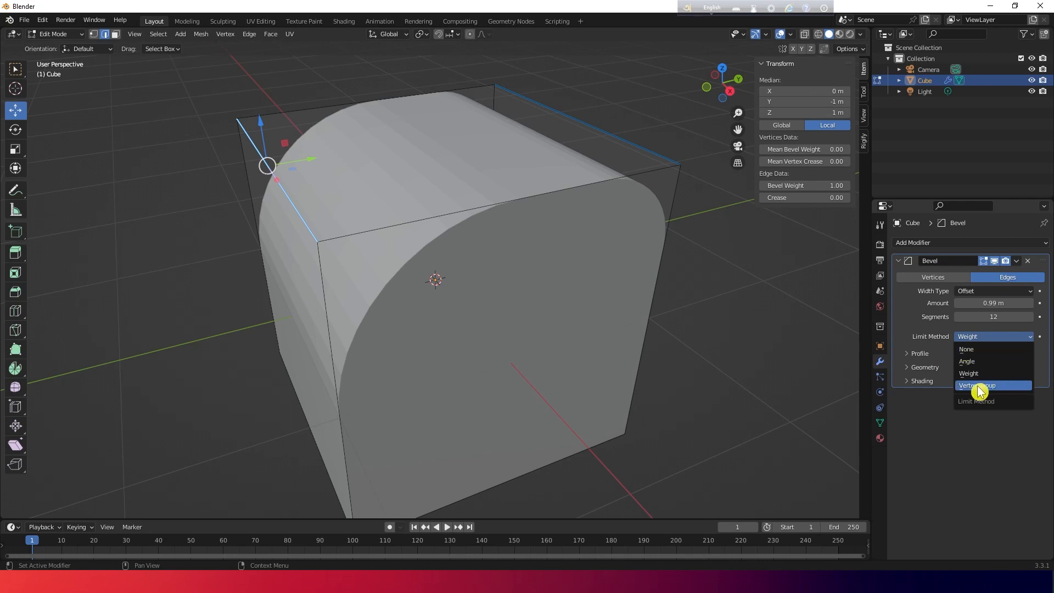
pyautogui.click(972, 344)
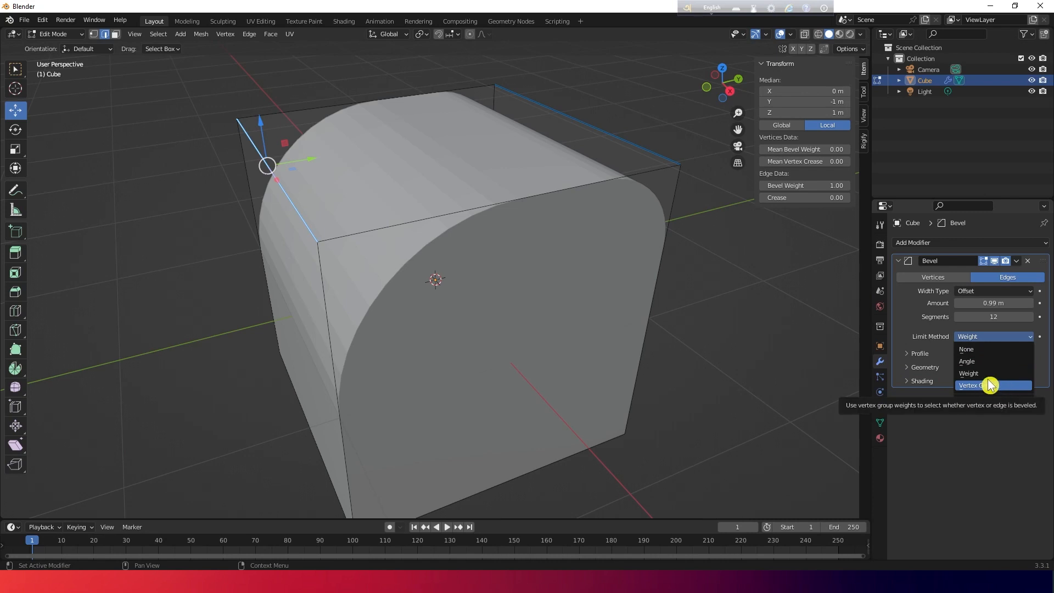
pyautogui.press('Tab')
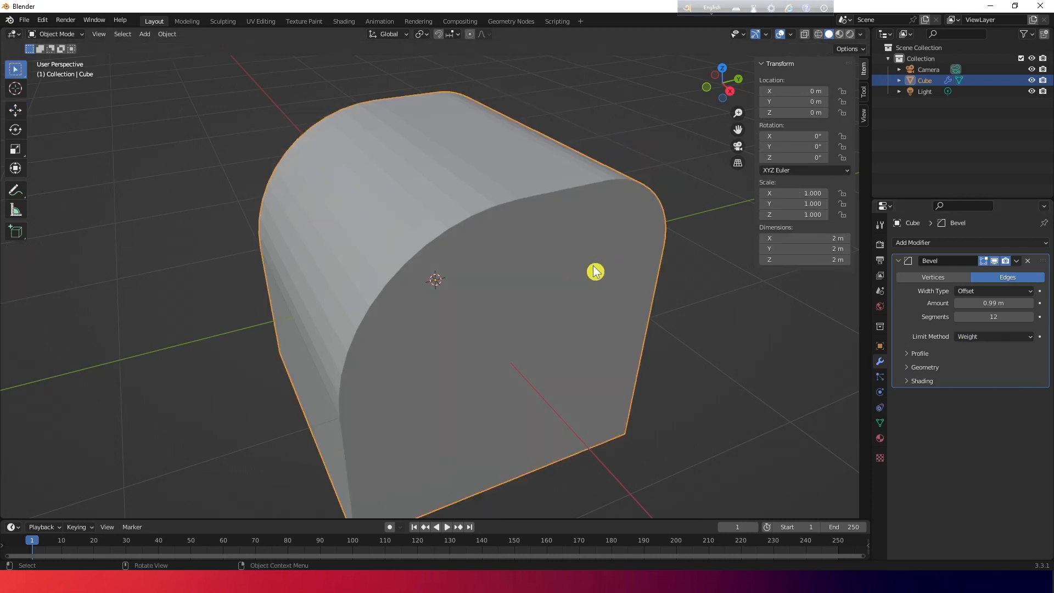
pyautogui.press('Delete')
pyautogui.hotkey('shift', 'a')
pyautogui.moveTo(595, 272)
pyautogui.click(635, 278)
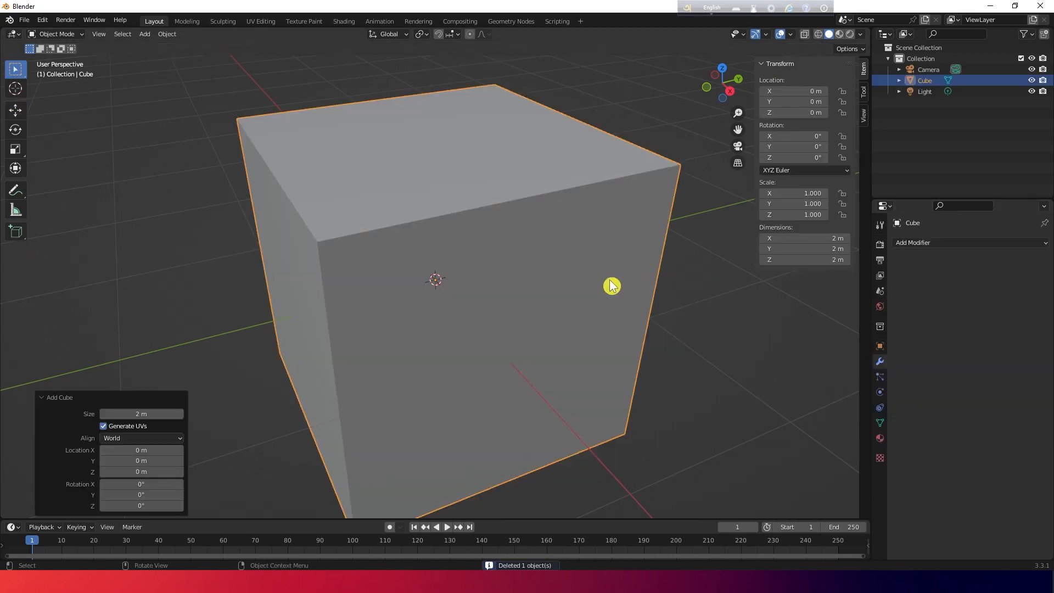
# Add a Bevel modifier to the new cube with a 0.21 m amount, 12 segments and the Vertex Group limit method.
pyautogui.click(928, 243)
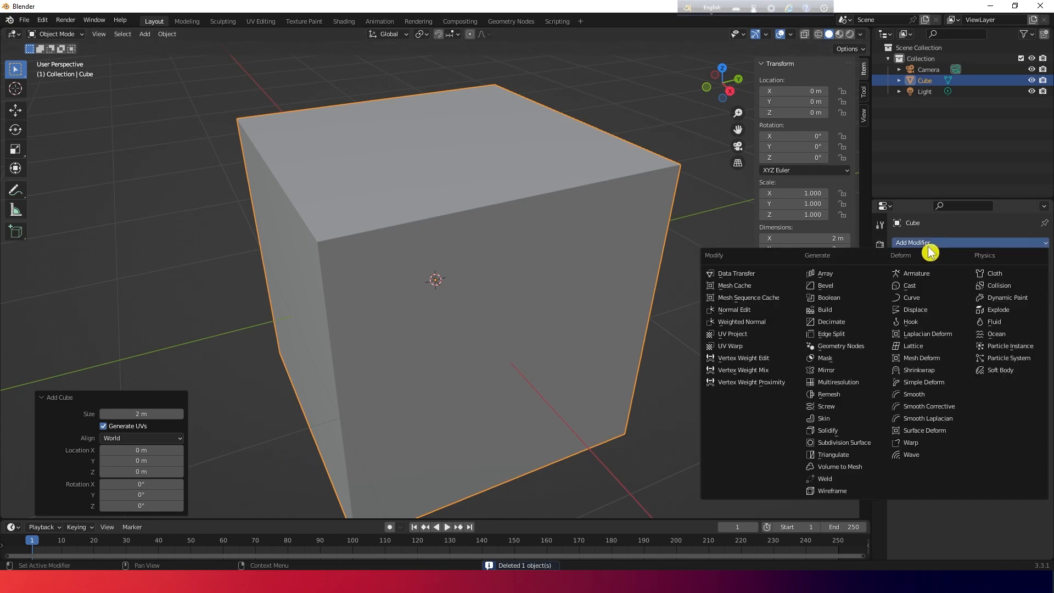
pyautogui.click(835, 286)
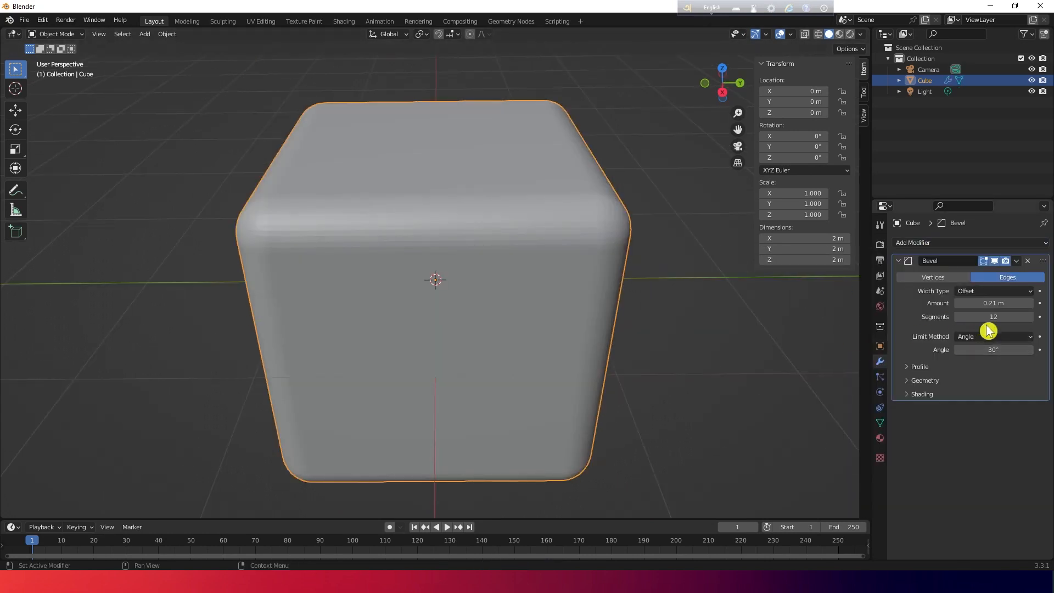
pyautogui.click(988, 341)
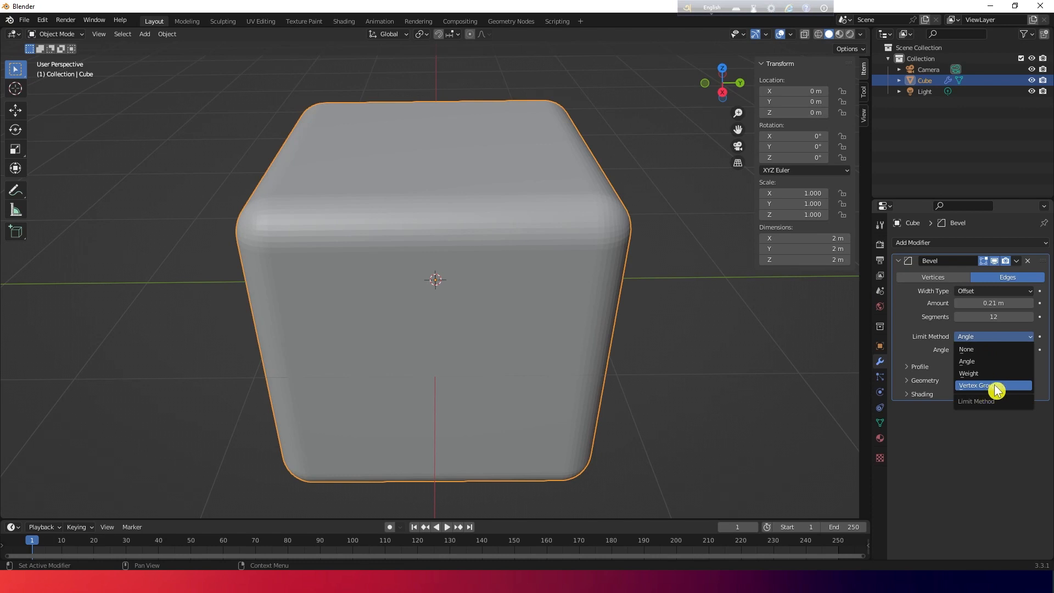
pyautogui.click(995, 386)
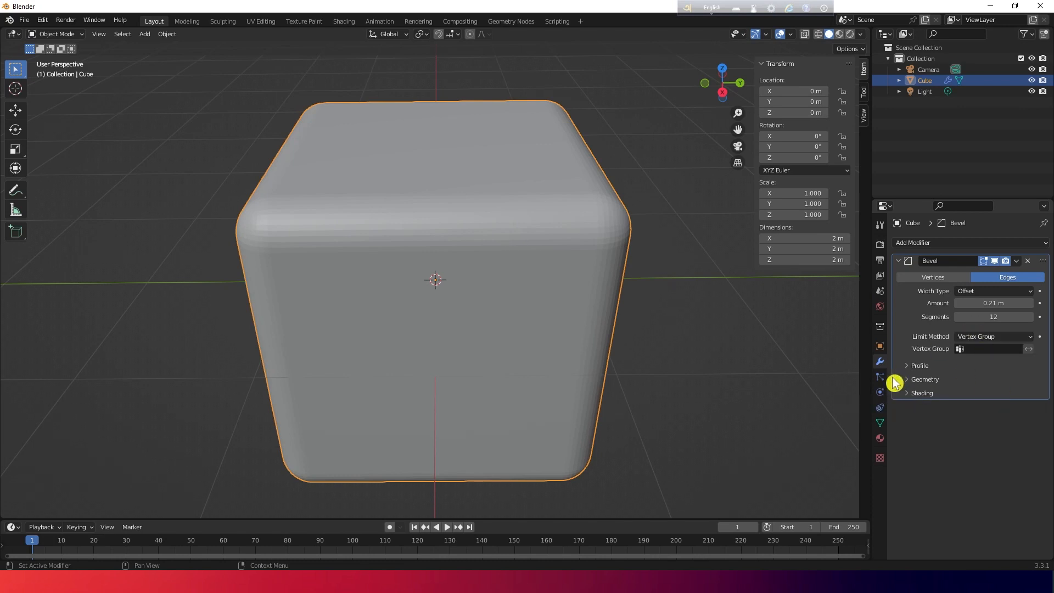
# Set the Bevel modifier's segments to 21 and its amount to 0 m, leaving the vertex group unassigned.
pyautogui.click(989, 351)
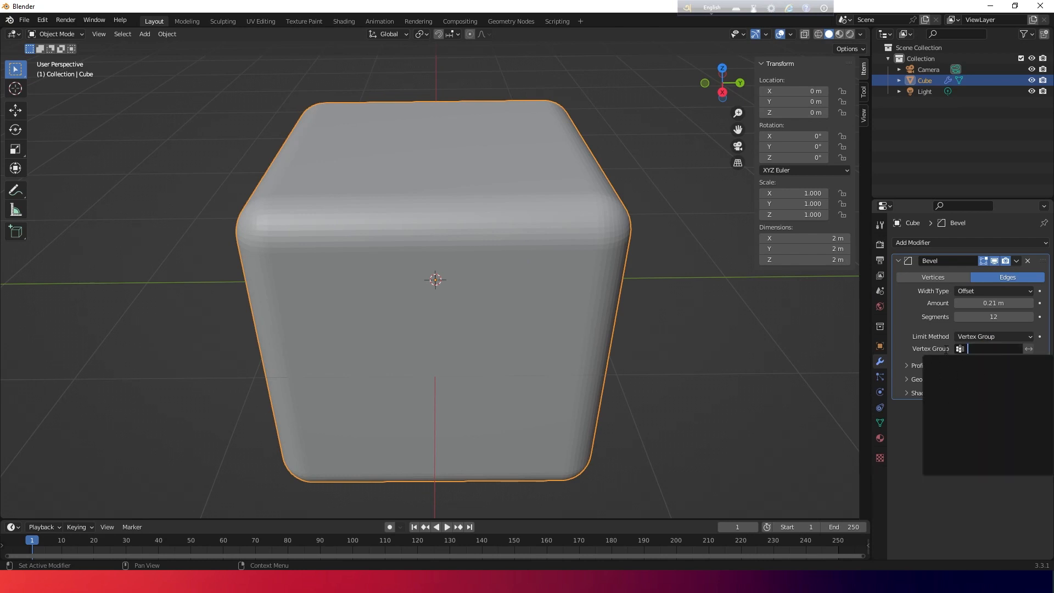
pyautogui.click(767, 333)
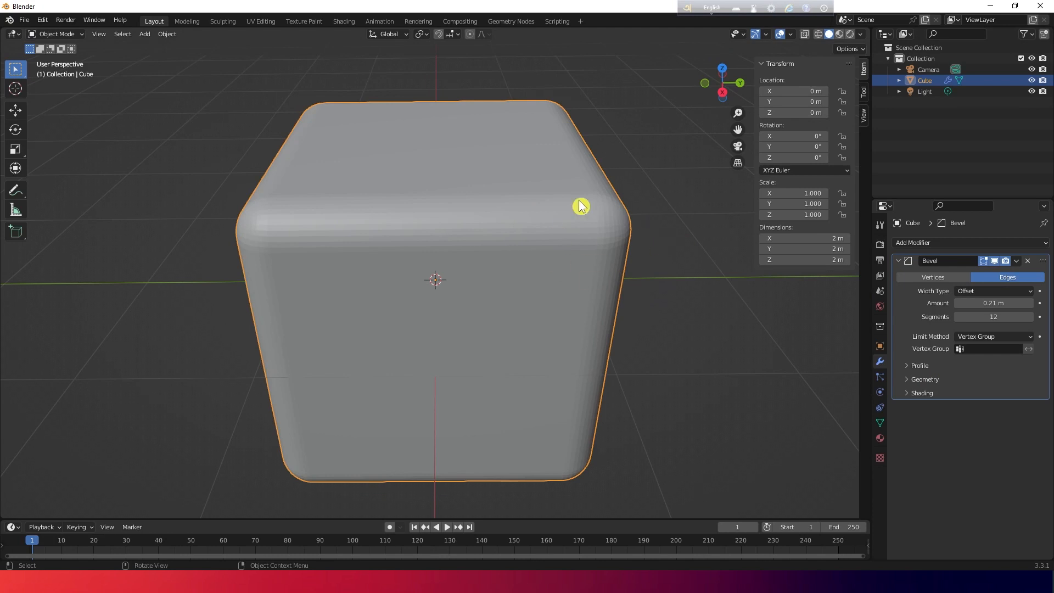
pyautogui.moveTo(990, 314)
pyautogui.mouseDown()
pyautogui.moveTo(975, 315)
pyautogui.moveTo(1001, 315)
pyautogui.moveTo(988, 304)
pyautogui.mouseUp()
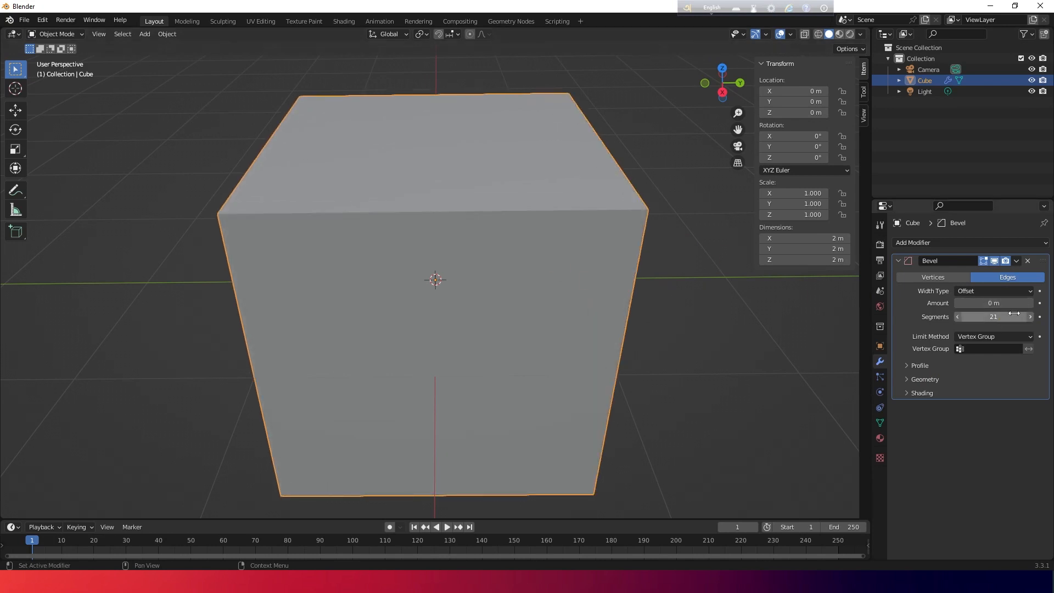
# In Edit Mode, select the cube's top face and assign it to a new vertex group named top.
pyautogui.press('Tab')
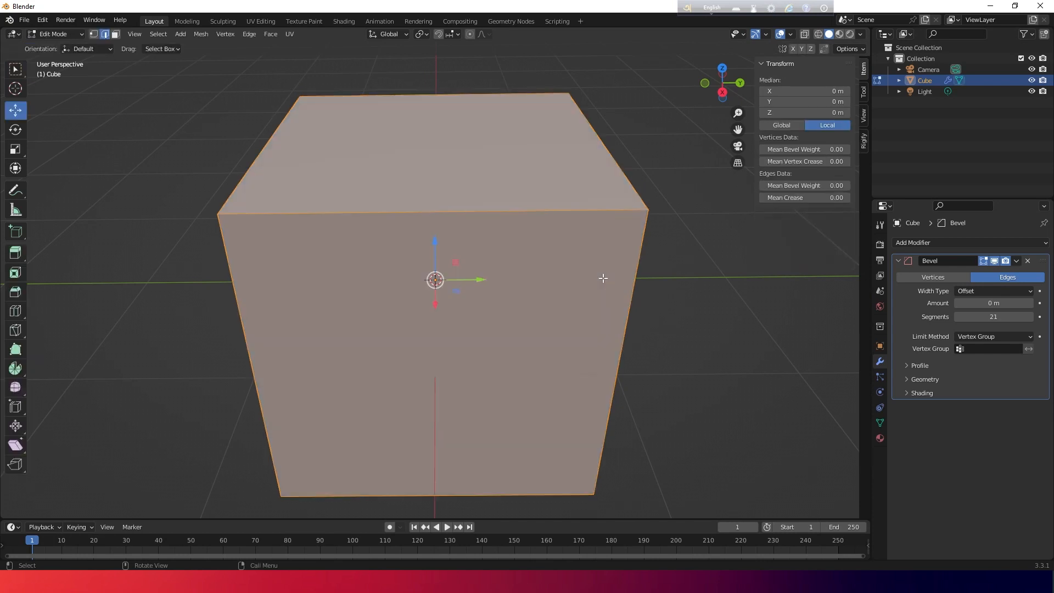
pyautogui.moveTo(729, 287); pyautogui.dragTo(570, 201, button='middle')
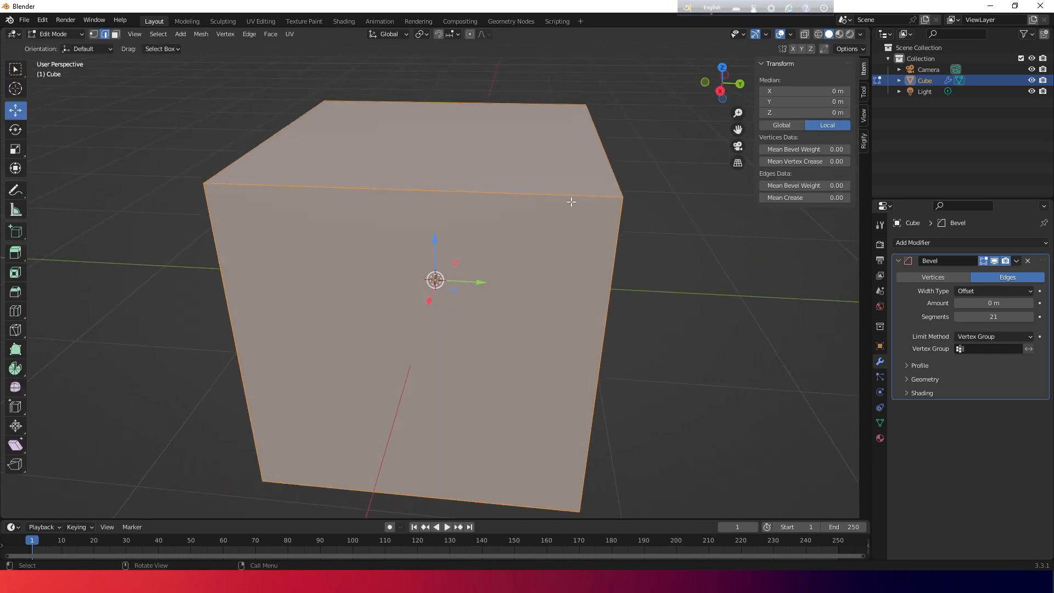
pyautogui.moveTo(248, 72); pyautogui.dragTo(626, 228)
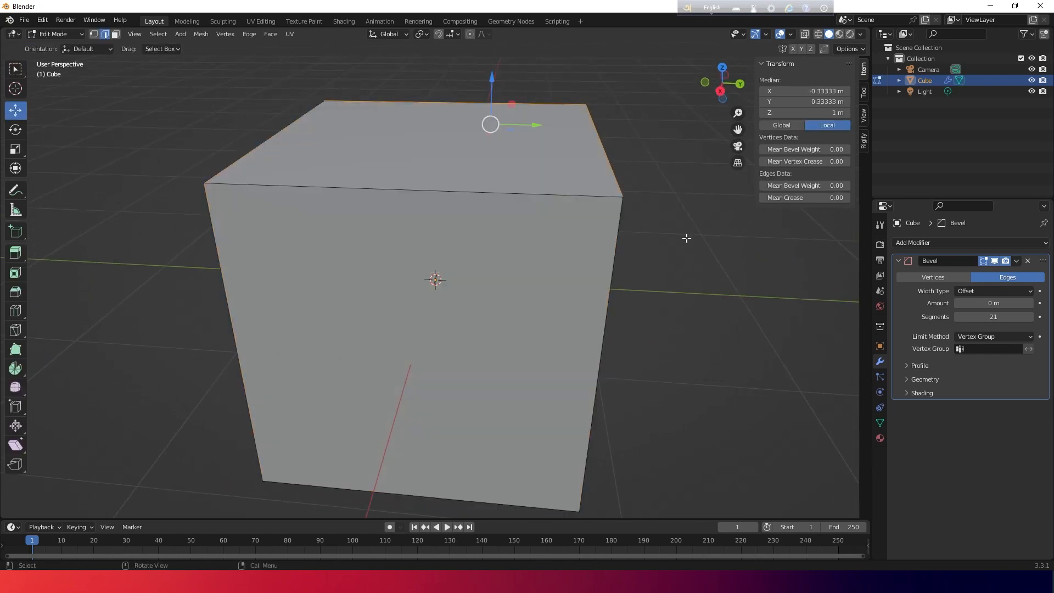
pyautogui.click(683, 235)
pyautogui.scroll(-2, 683, 235)
pyautogui.moveTo(229, 75); pyautogui.dragTo(640, 265)
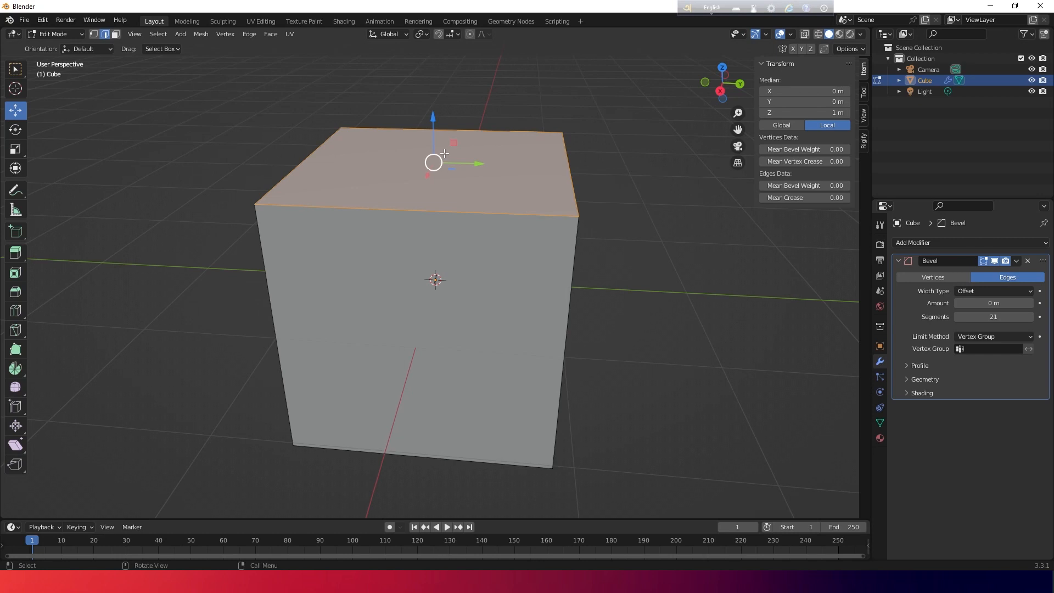
pyautogui.click(879, 426)
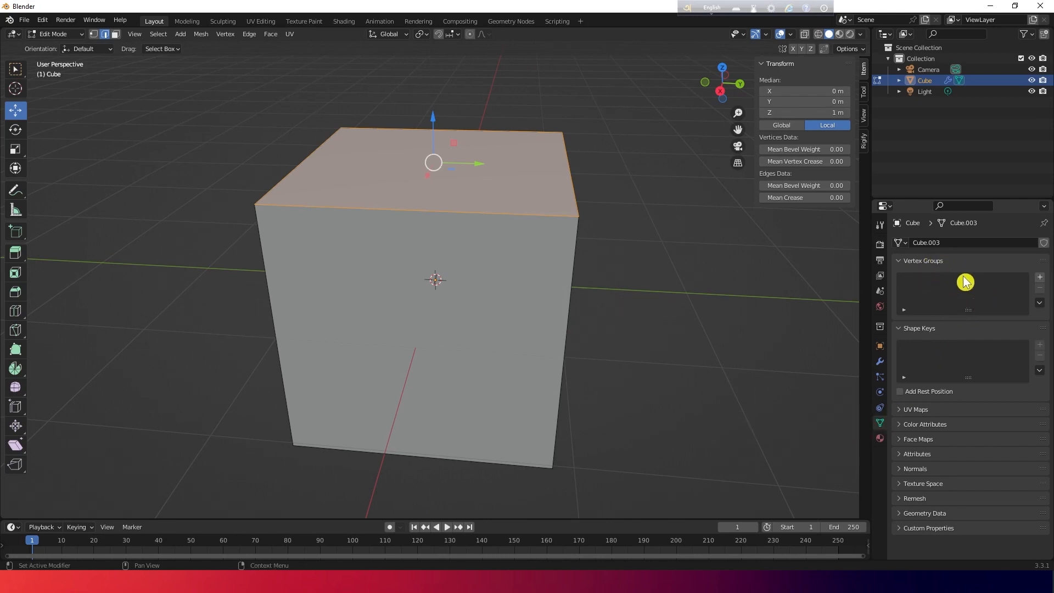
pyautogui.click(1041, 280)
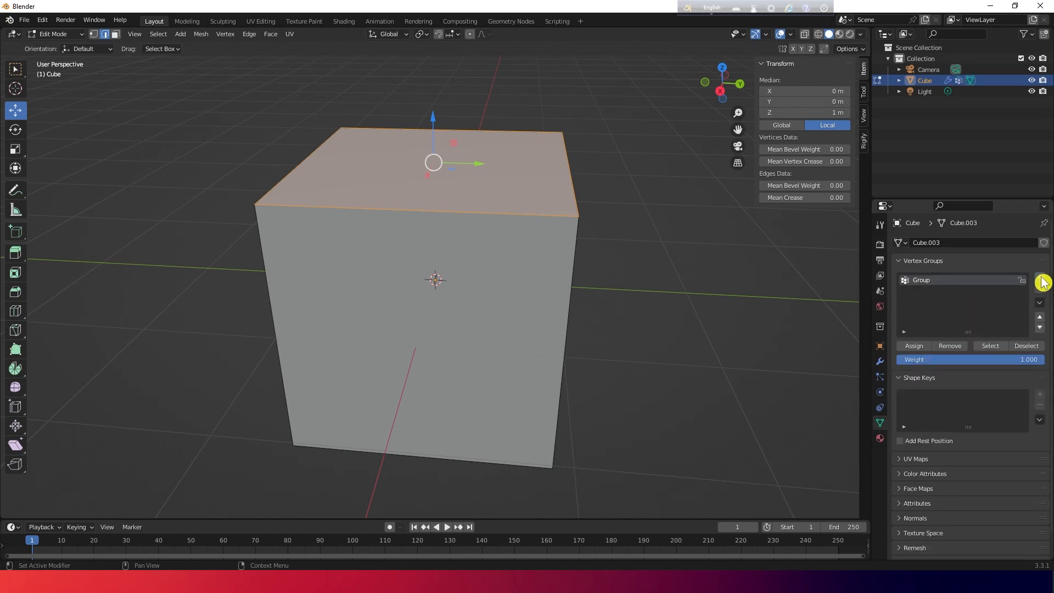
pyautogui.doubleClick(926, 281)
pyautogui.click(914, 346)
# Assign the cube's bottom face to a second vertex group named bottom and clear the selection.
pyautogui.moveTo(679, 346); pyautogui.dragTo(733, 302, button='middle')
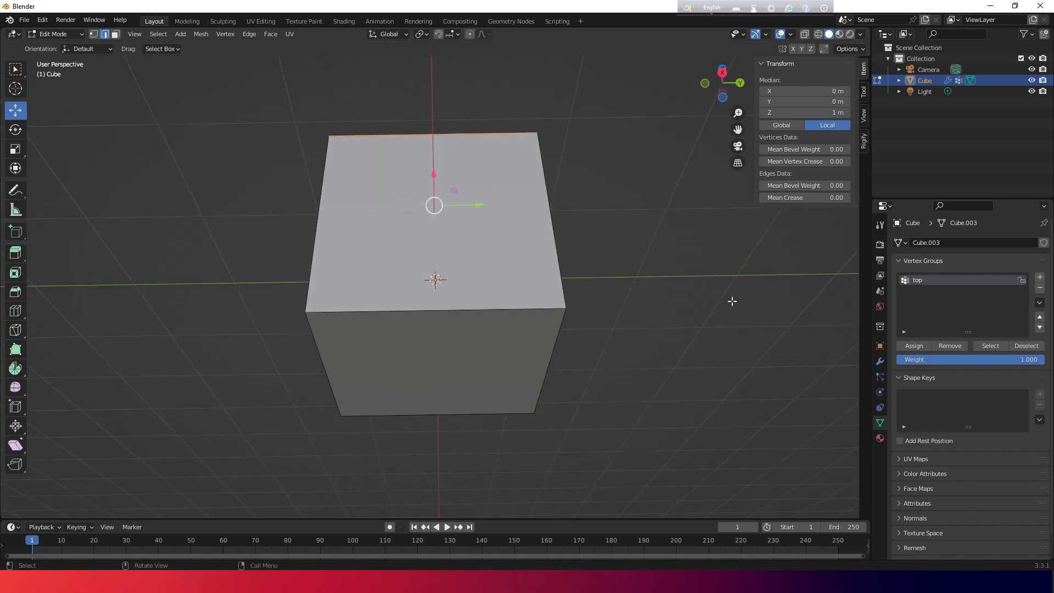
pyautogui.moveTo(229, 273); pyautogui.dragTo(644, 490)
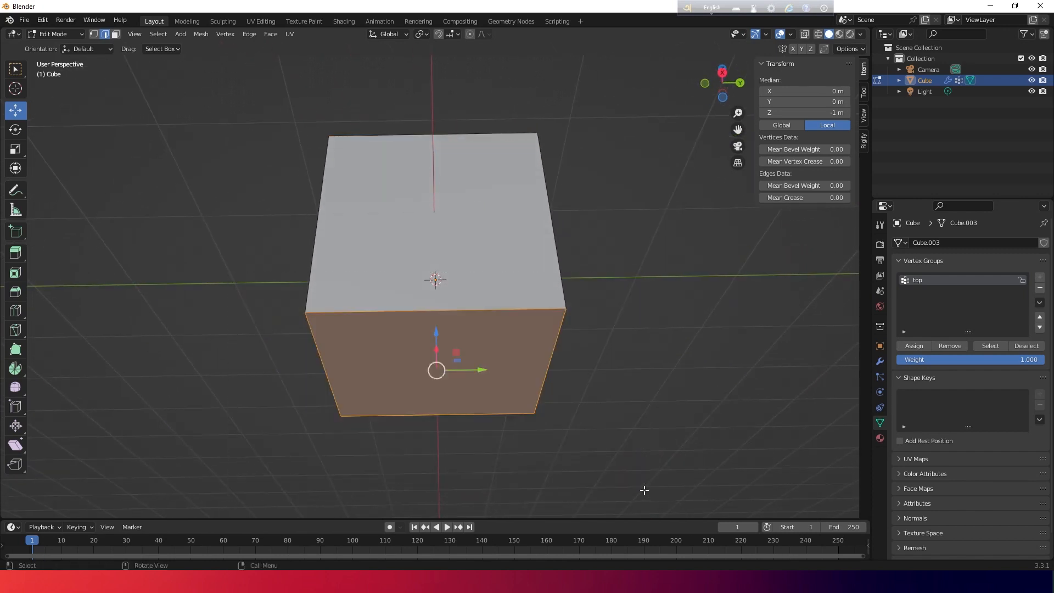
pyautogui.click(1040, 280)
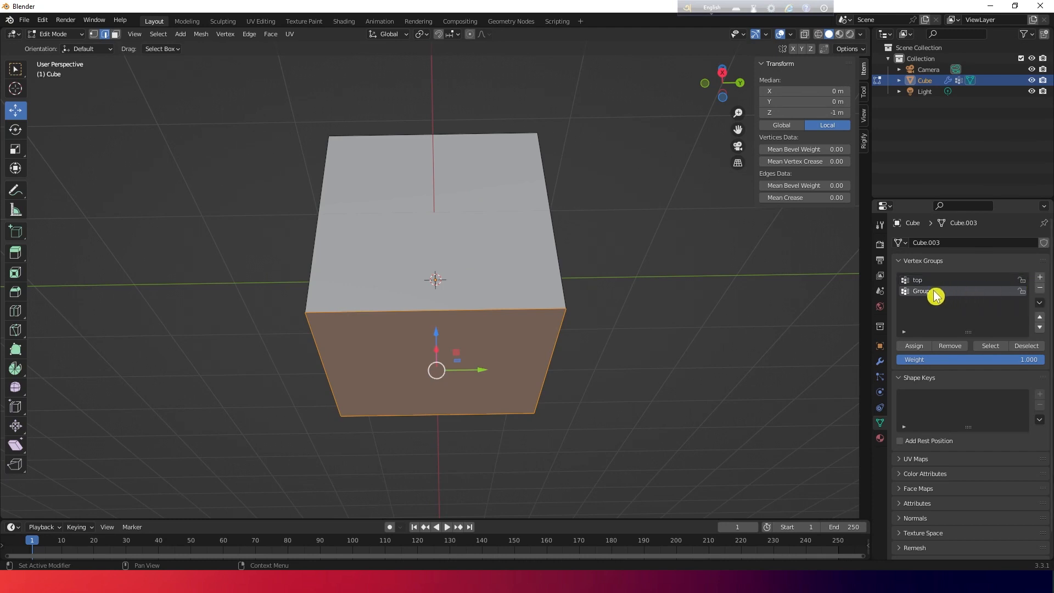
pyautogui.doubleClick(926, 292)
pyautogui.click(915, 346)
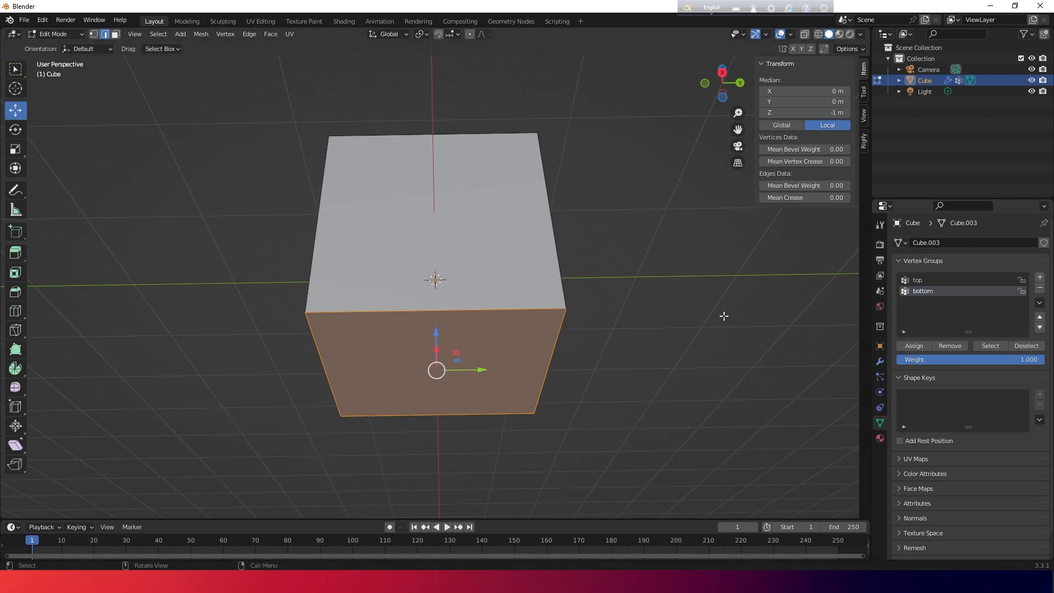
pyautogui.click(725, 299)
# Limit the Bevel modifier to the top vertex group and increase its amount to about 0.58 m.
pyautogui.moveTo(725, 299); pyautogui.dragTo(676, 400, button='middle')
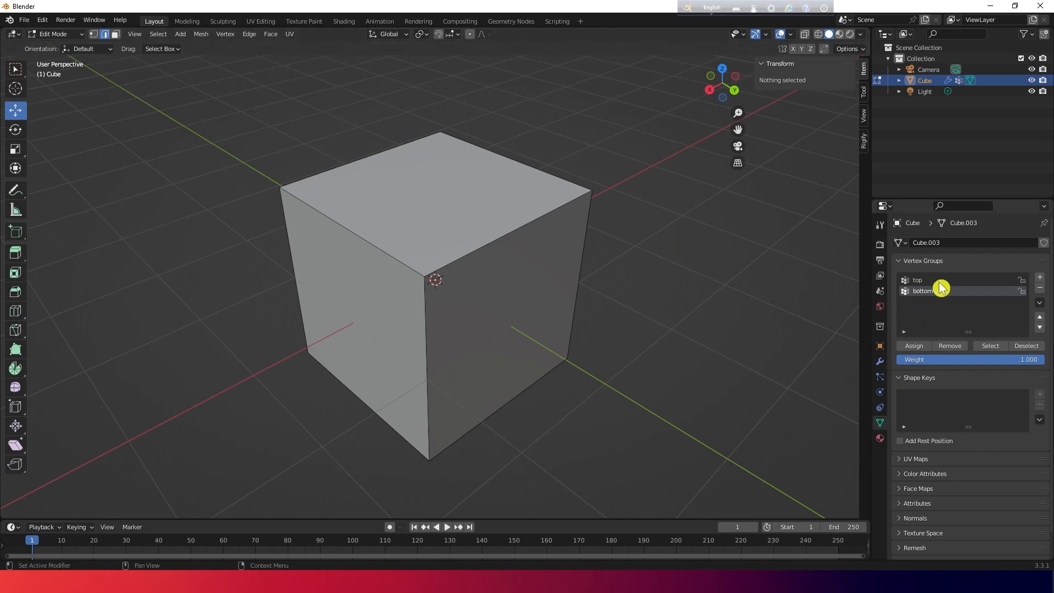
pyautogui.click(880, 365)
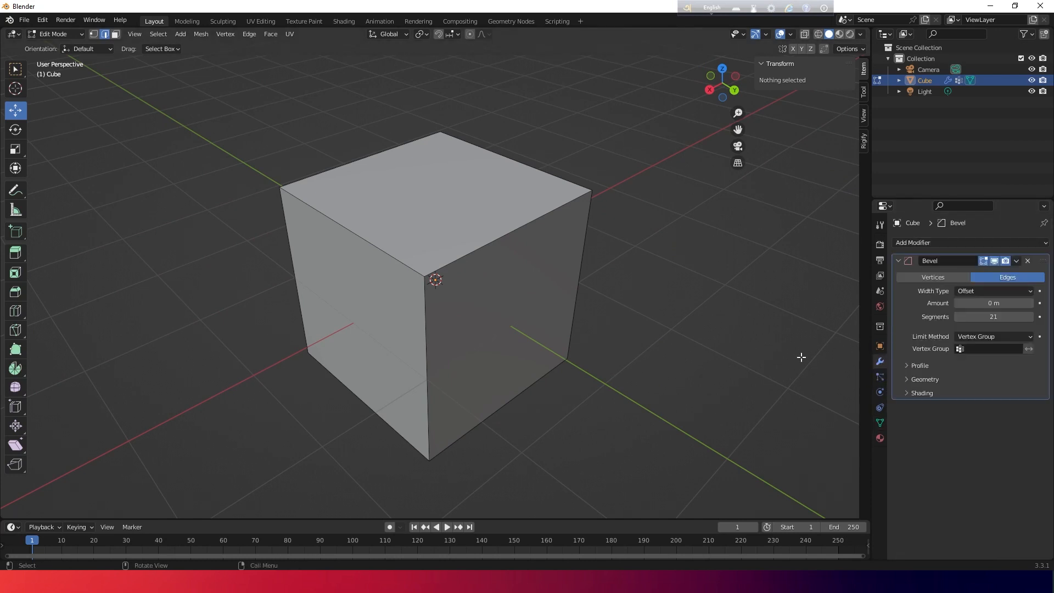
pyautogui.click(980, 349)
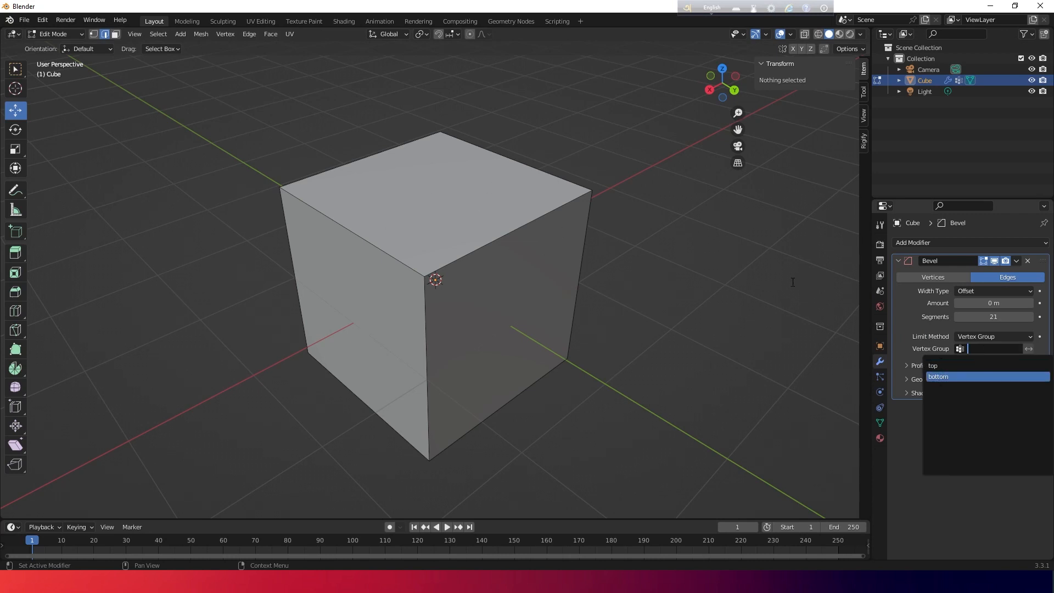
pyautogui.click(966, 365)
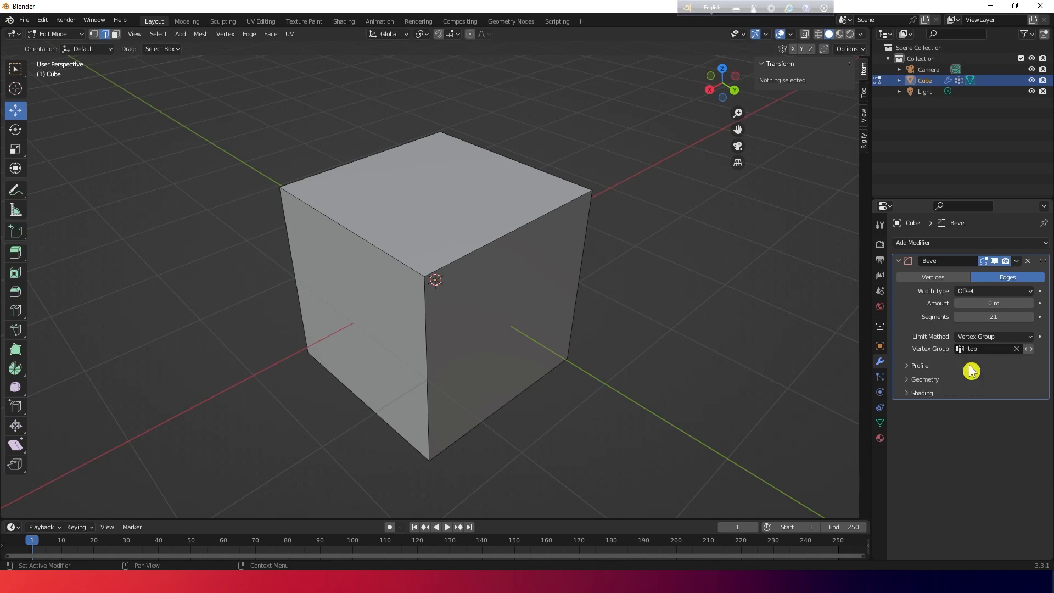
pyautogui.moveTo(994, 303); pyautogui.dragTo(1021, 303)
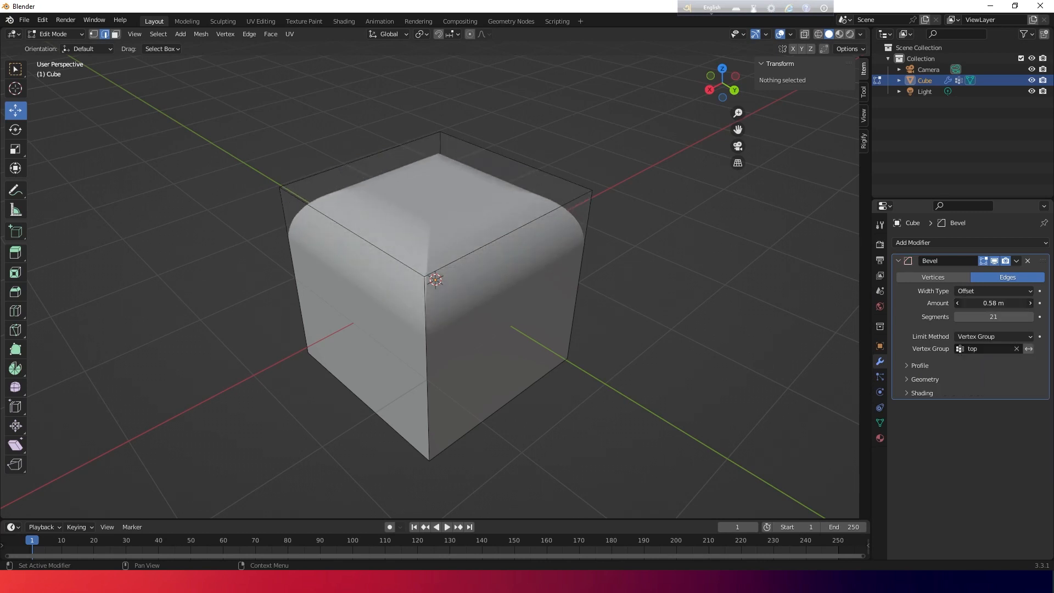
pyautogui.moveTo(785, 331); pyautogui.dragTo(728, 328, button='middle')
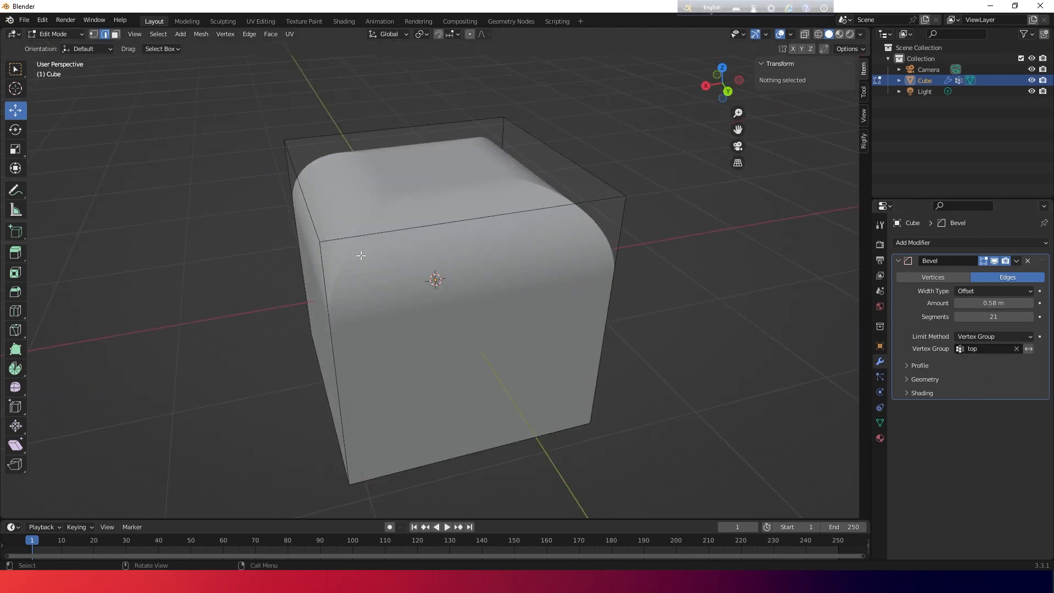
pyautogui.moveTo(663, 286); pyautogui.dragTo(649, 235, button='middle')
# Switch the Bevel modifier's vertex group to bottom and view the bevelled lower edges from several sides.
pyautogui.click(1012, 349)
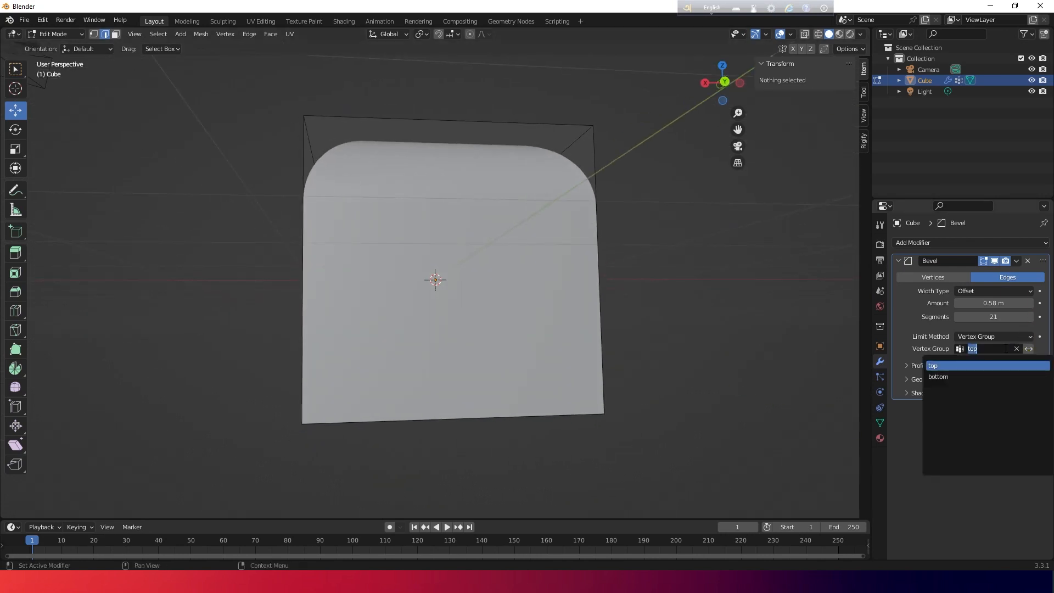
pyautogui.click(960, 377)
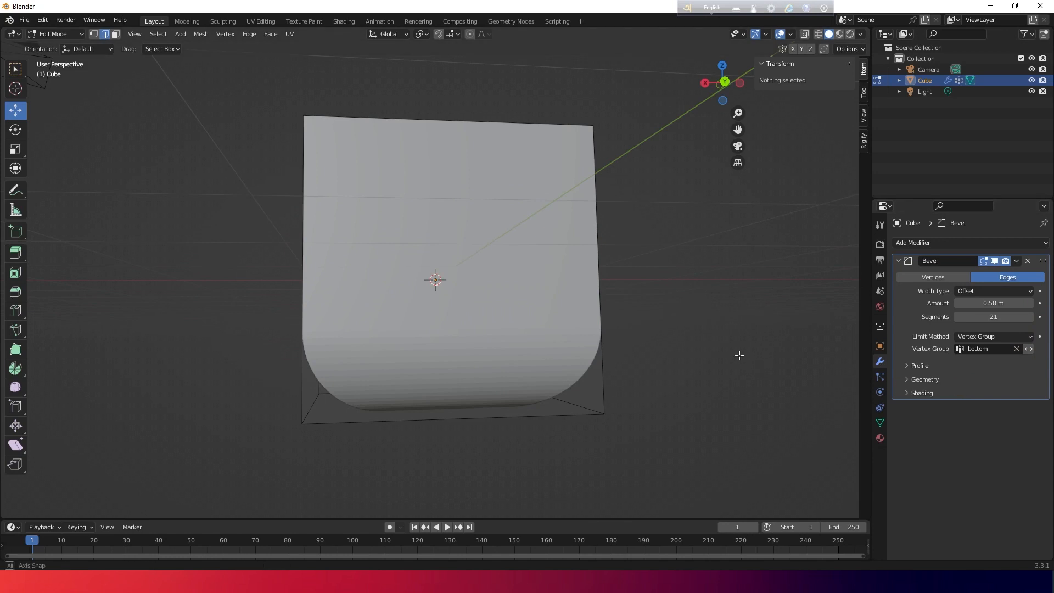
pyautogui.moveTo(739, 355); pyautogui.dragTo(455, 244, button='middle')
pyautogui.moveTo(687, 353); pyautogui.dragTo(711, 323, button='middle')
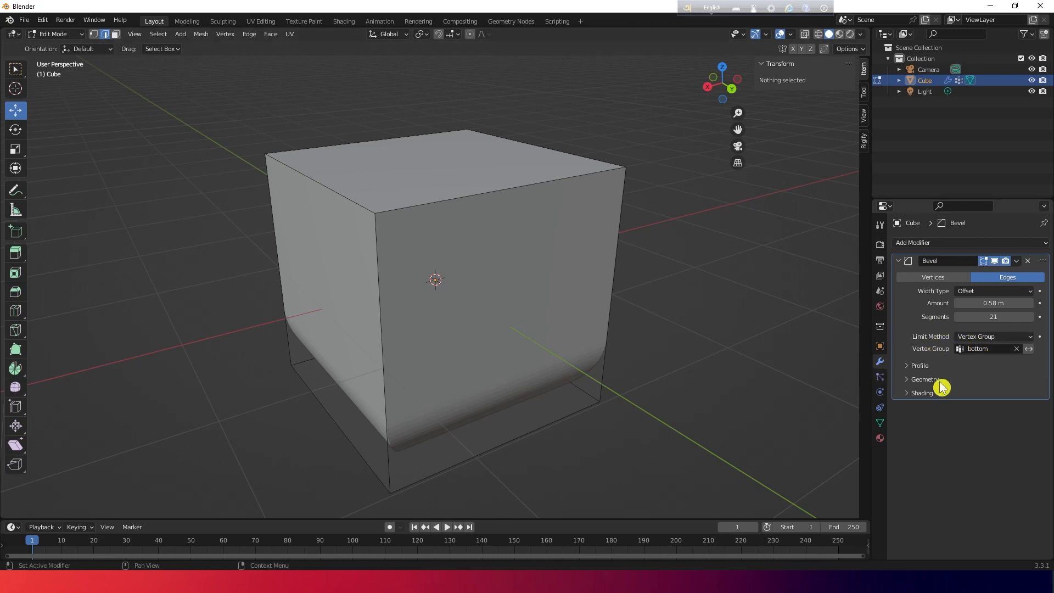
# Return to Object Mode and restore the Bevel modifier to a 0.21 m amount with no vertex group.
pyautogui.click(907, 366)
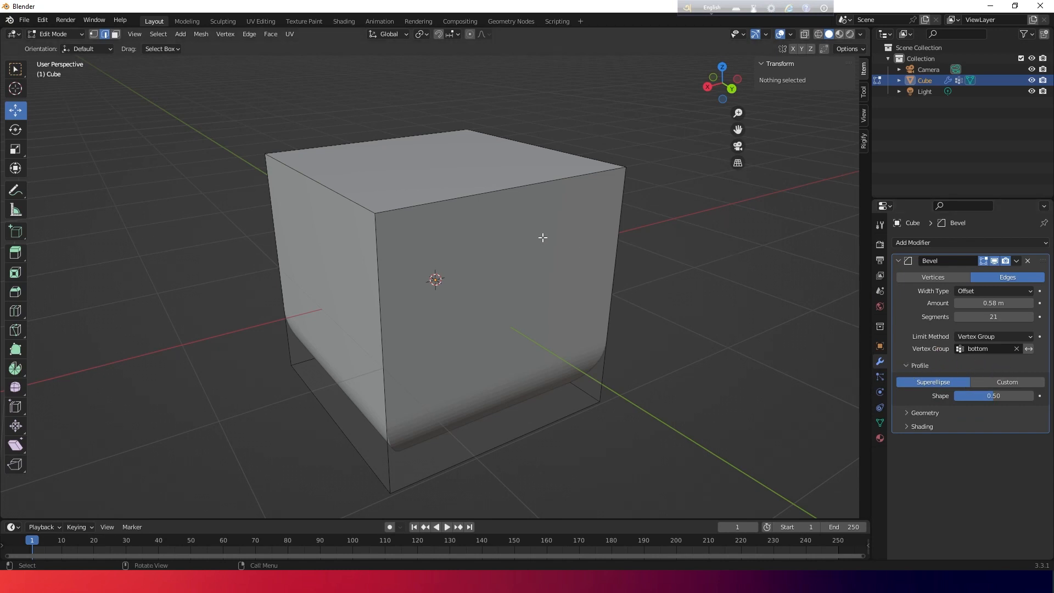
pyautogui.press('Tab')
pyautogui.click(555, 256)
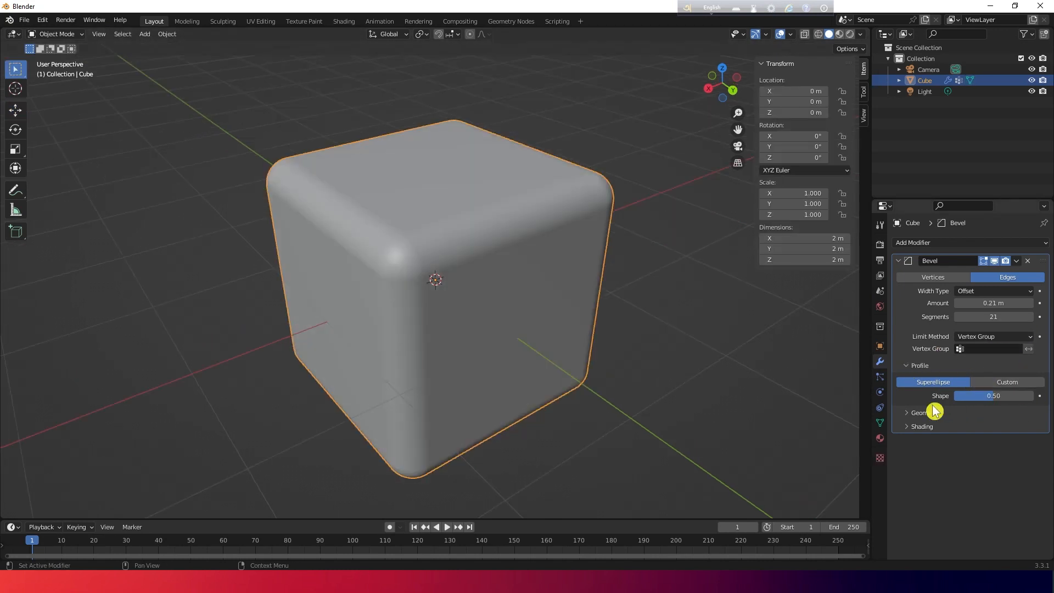
# Try the Superellipse profile at shapes 0.00 and 1.00, and finish with a shape of about 0.41.
pyautogui.moveTo(992, 402); pyautogui.dragTo(970, 400)
pyautogui.moveTo(994, 395); pyautogui.dragTo(955, 396)
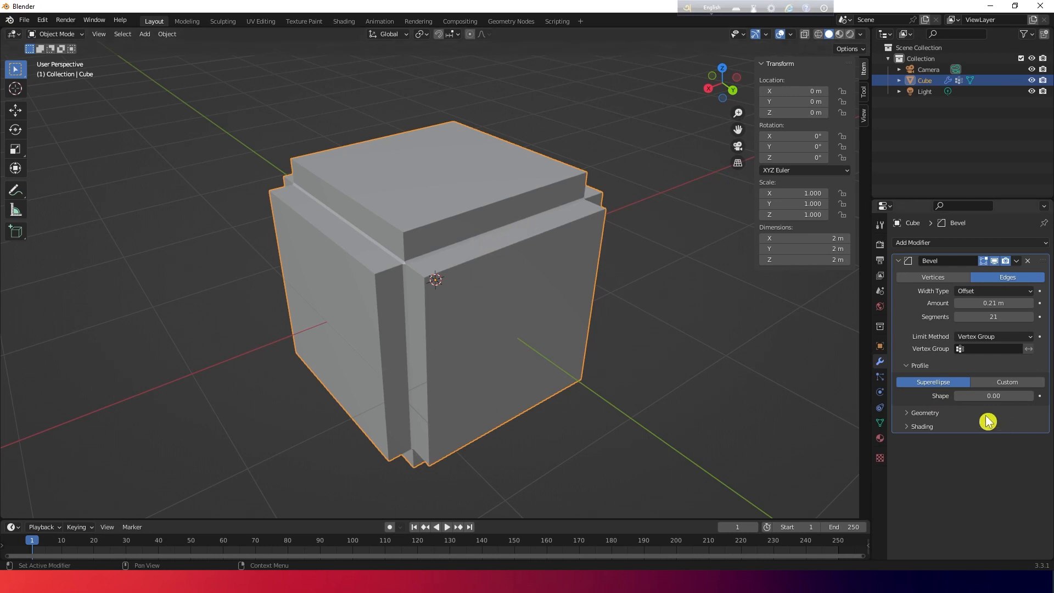
pyautogui.moveTo(962, 397); pyautogui.dragTo(1032, 396)
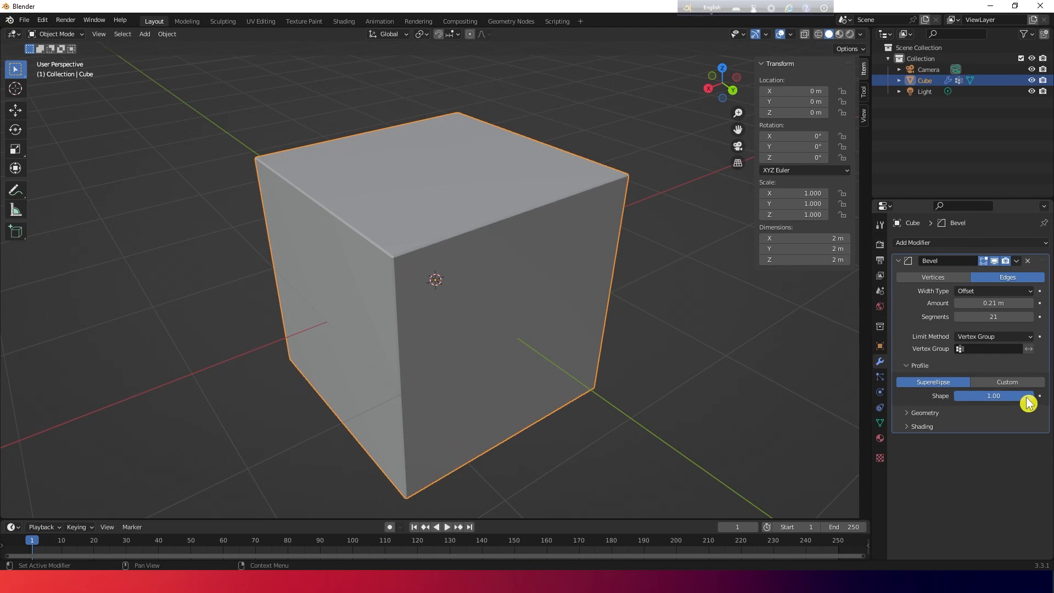
pyautogui.moveTo(1025, 396); pyautogui.dragTo(986, 397)
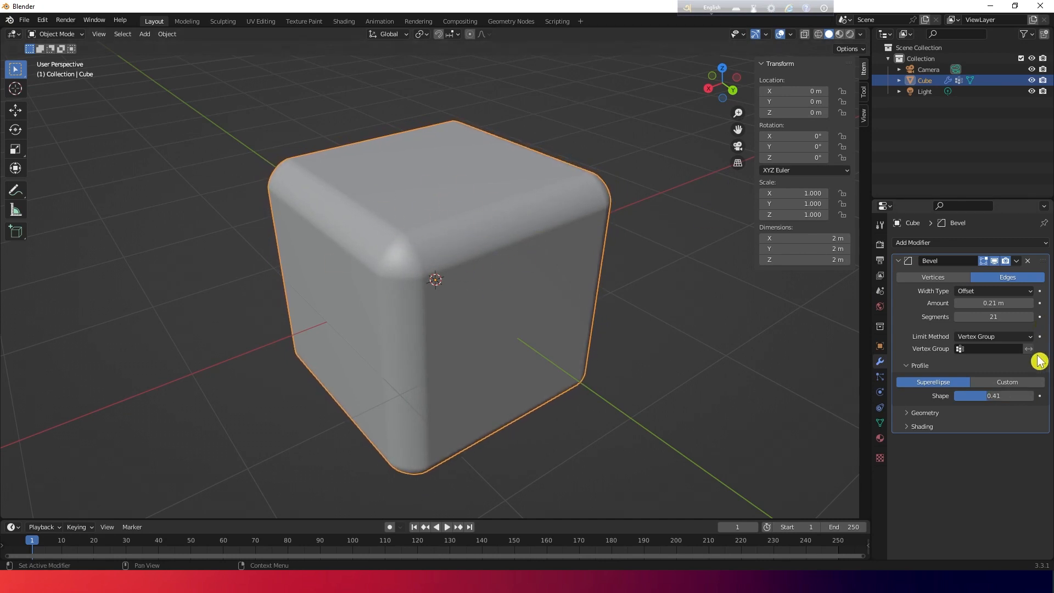
# Change the bevel profile to Custom and apply the Steps preset to the cube's edges.
pyautogui.click(1020, 382)
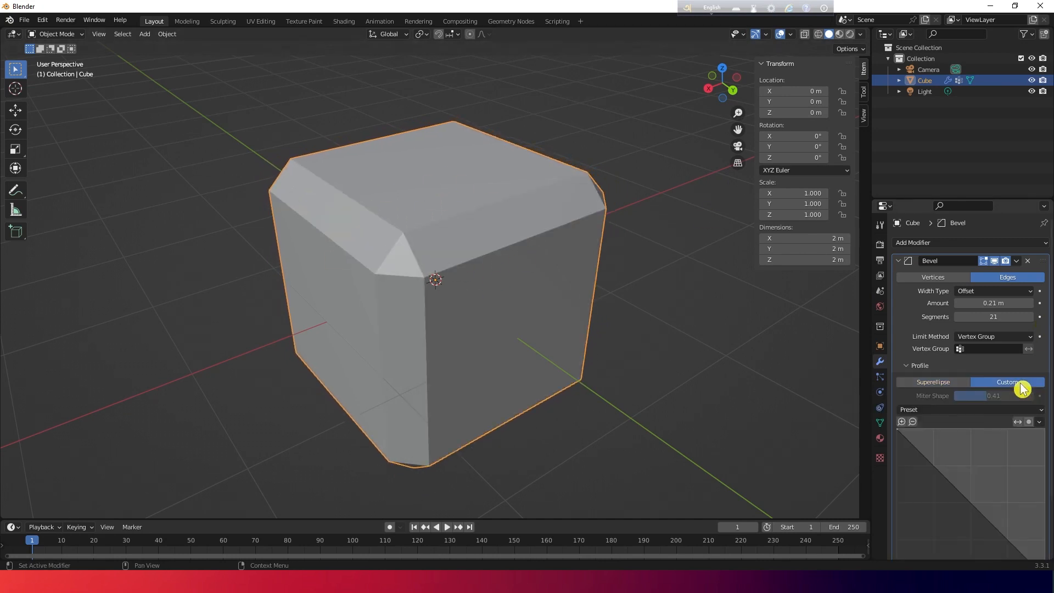
pyautogui.scroll(-3, 1021, 391)
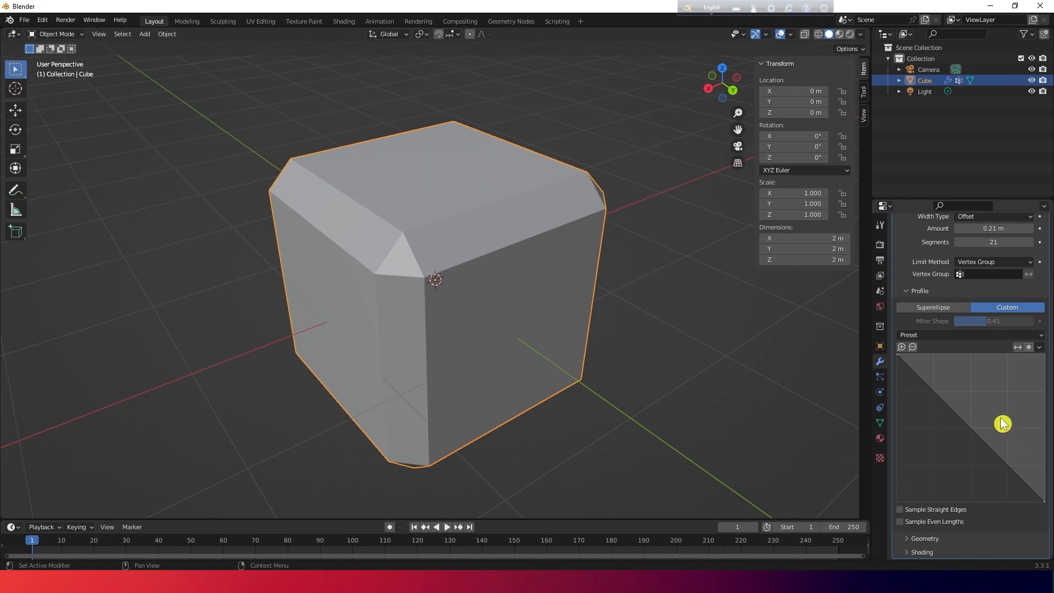
pyautogui.click(951, 336)
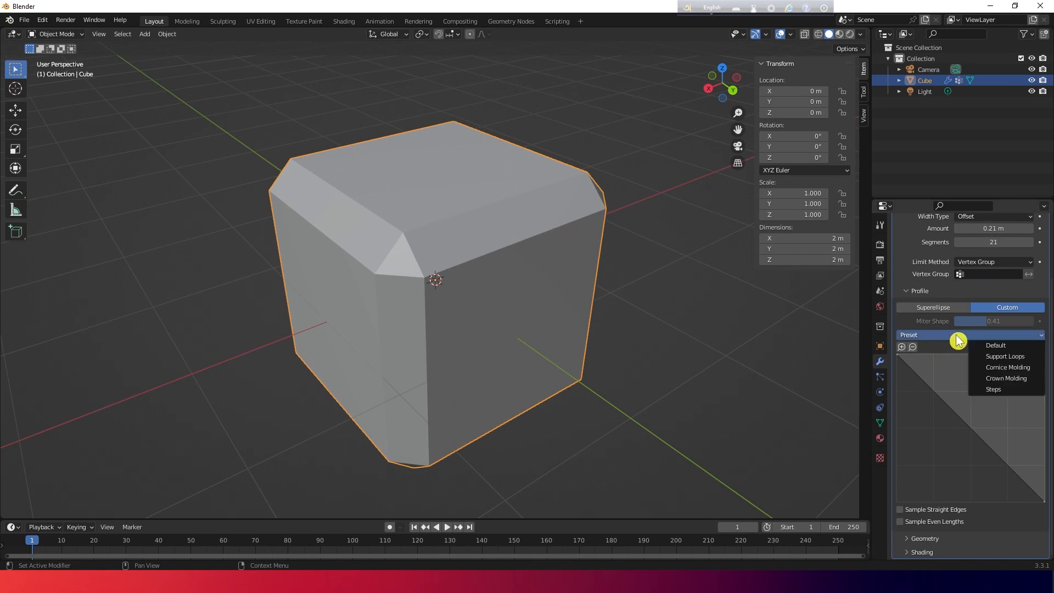
pyautogui.click(1021, 391)
pyautogui.scroll(2, 493, 254)
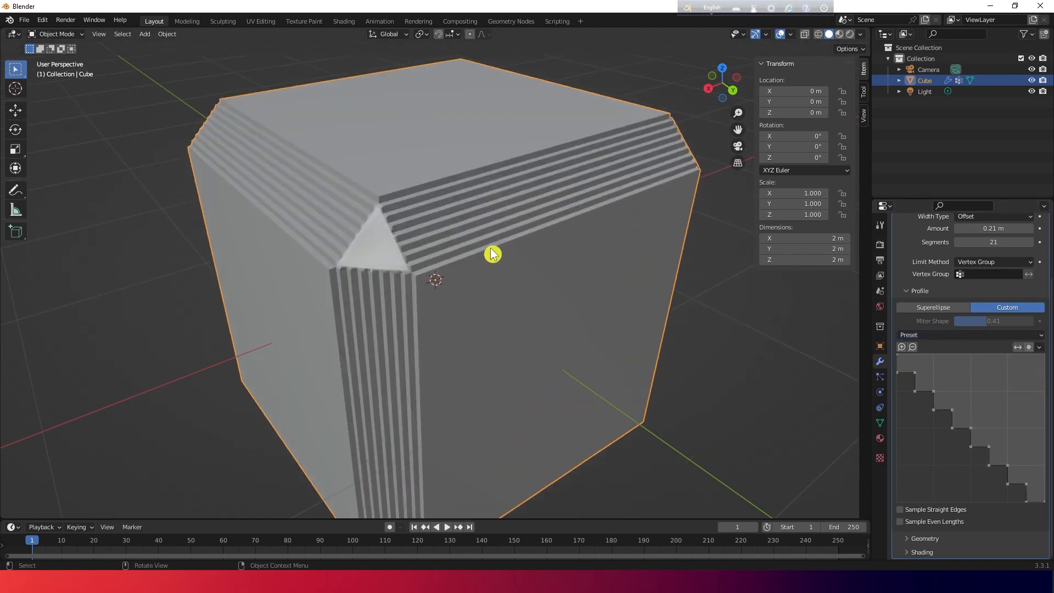
# Try the Crown Molding, Cornice Molding and Support Loops presets on the cube's custom bevel profile.
pyautogui.click(967, 336)
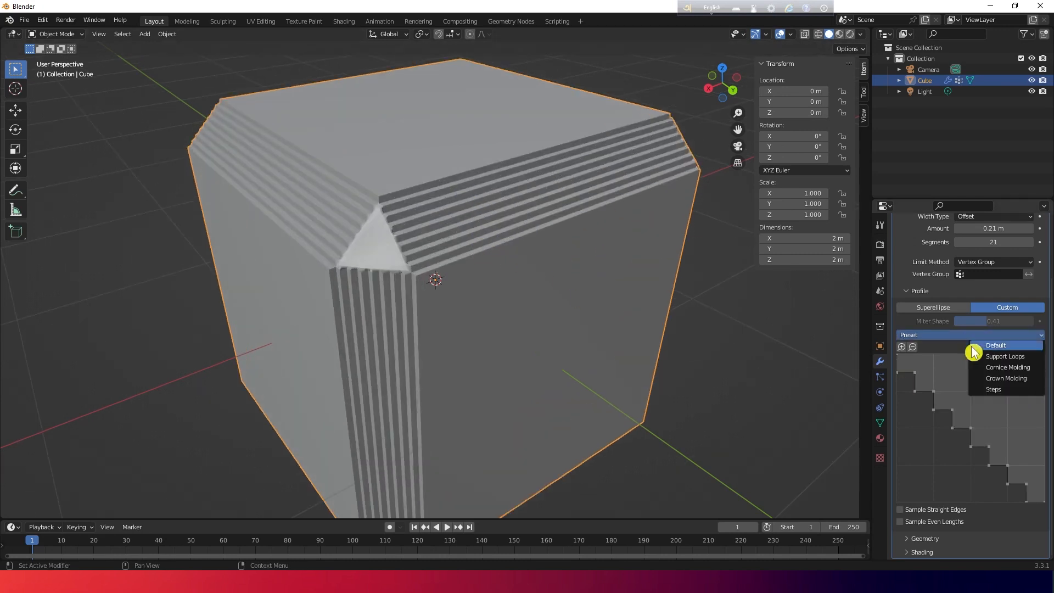
pyautogui.click(1026, 384)
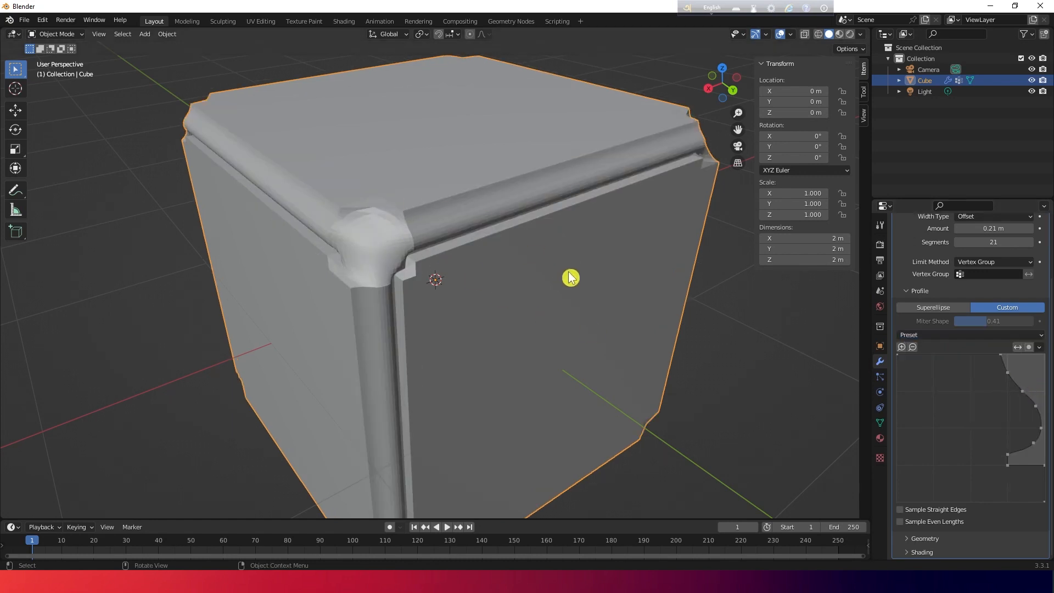
pyautogui.moveTo(569, 278); pyautogui.dragTo(429, 271, button='middle')
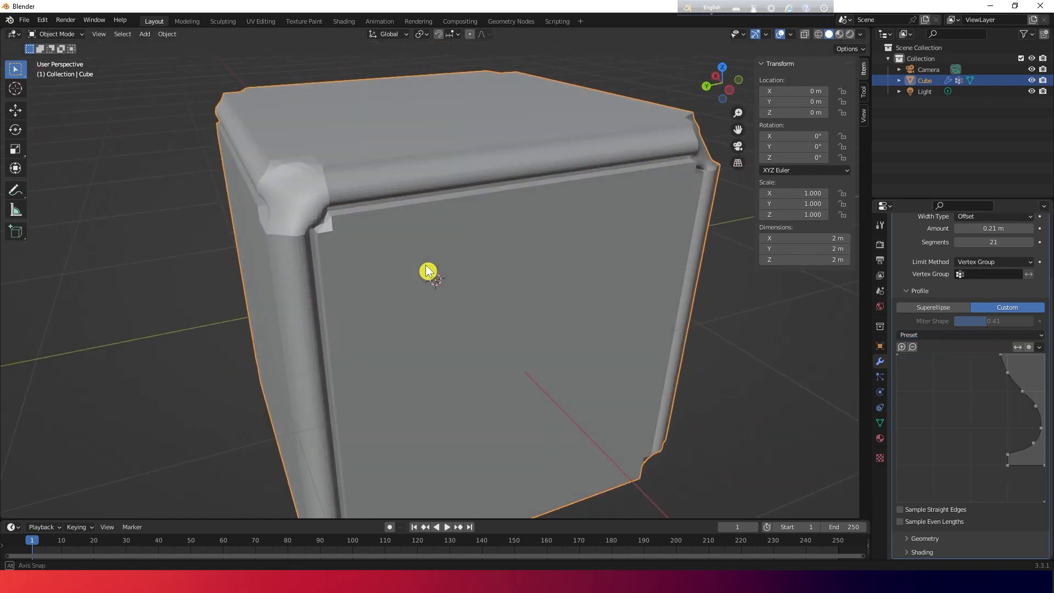
pyautogui.click(958, 335)
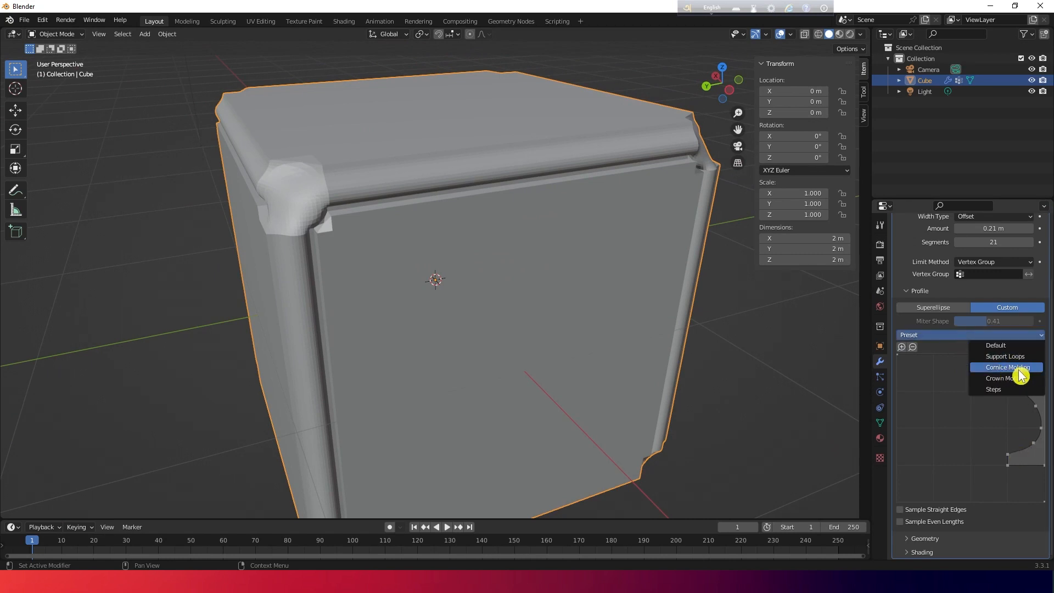
pyautogui.click(1018, 369)
pyautogui.click(955, 335)
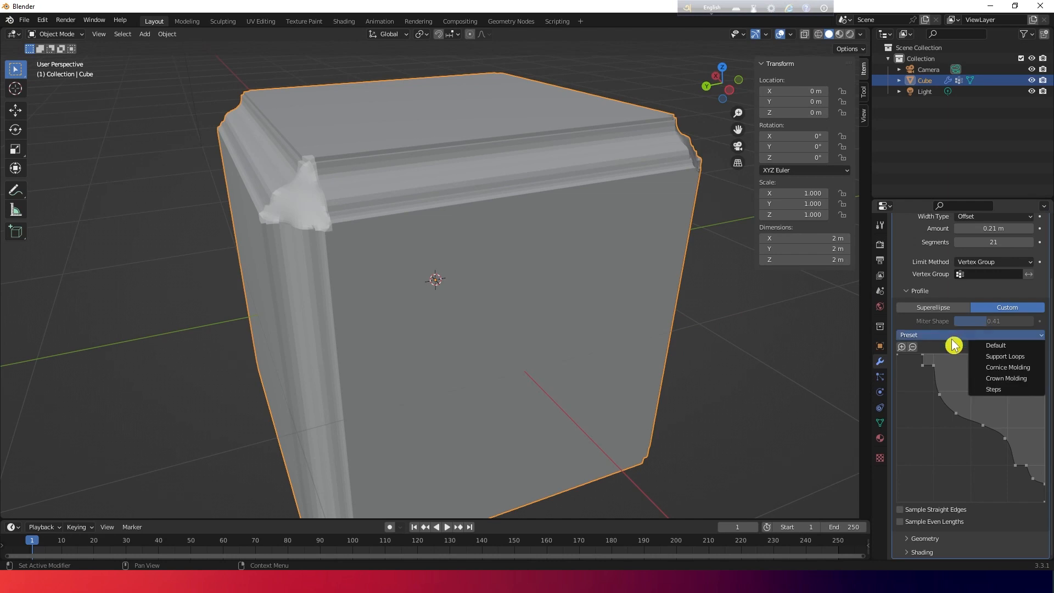
pyautogui.click(972, 356)
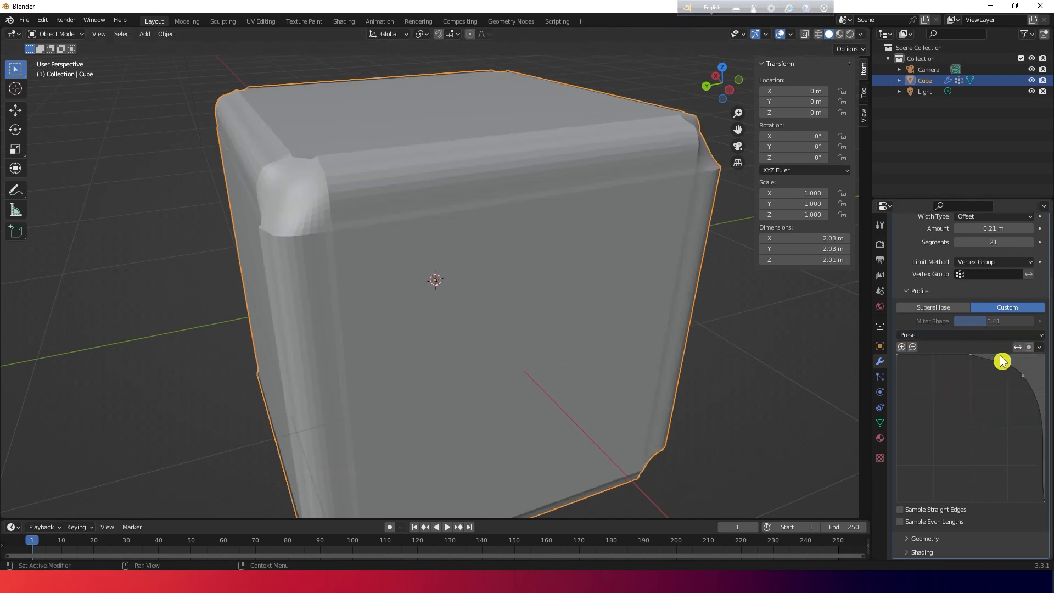
# Reapply the Support Loops preset and return the custom bevel profile to the Default preset.
pyautogui.click(973, 336)
pyautogui.click(994, 361)
pyautogui.click(966, 337)
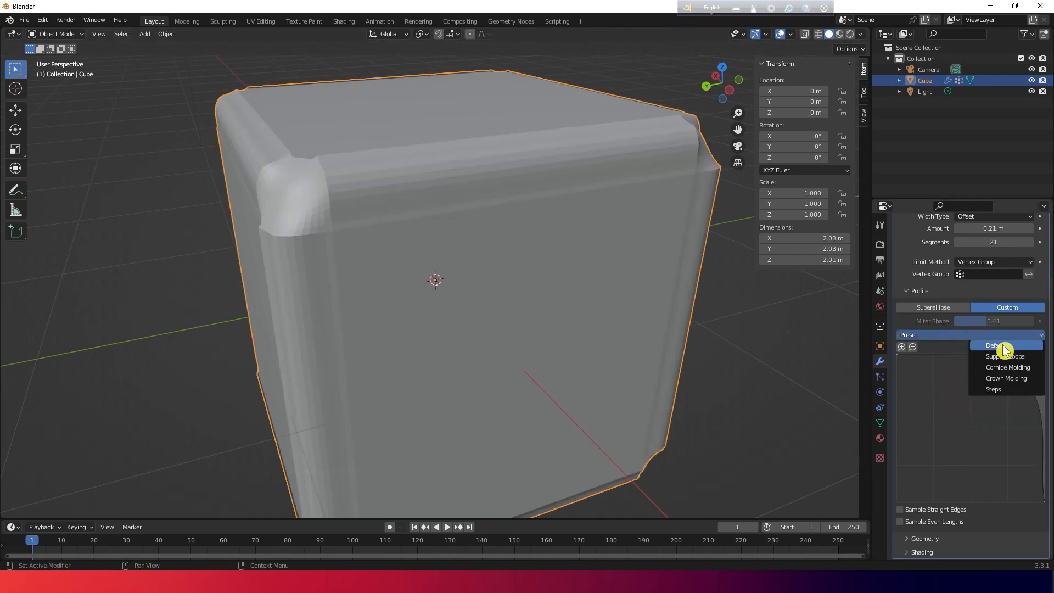
pyautogui.click(997, 346)
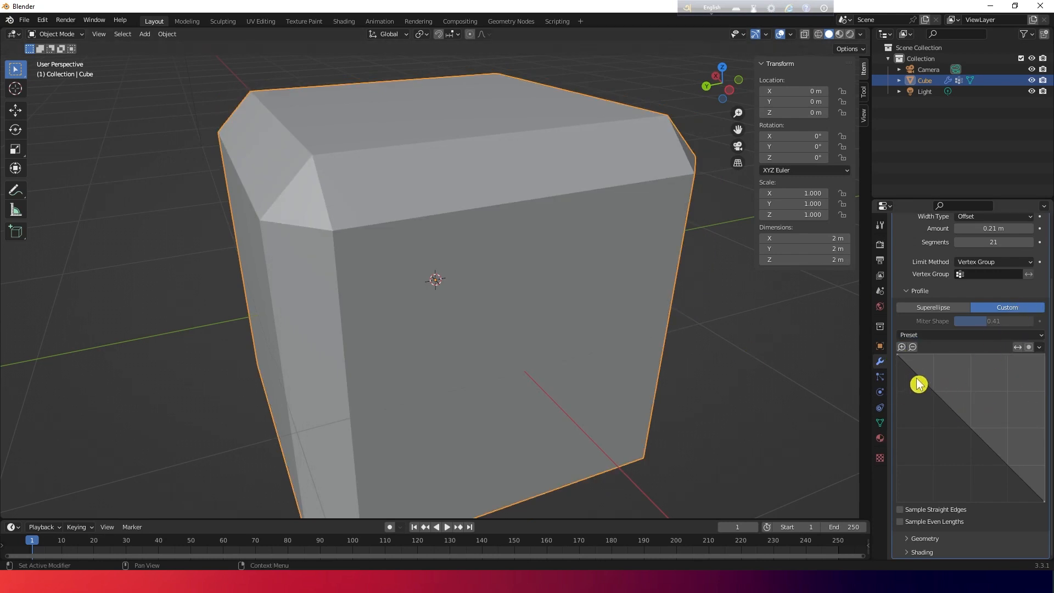
# Try reshaping the custom profile curve into a wavy shape by adding and moving several points along it.
pyautogui.moveTo(921, 381); pyautogui.dragTo(916, 422)
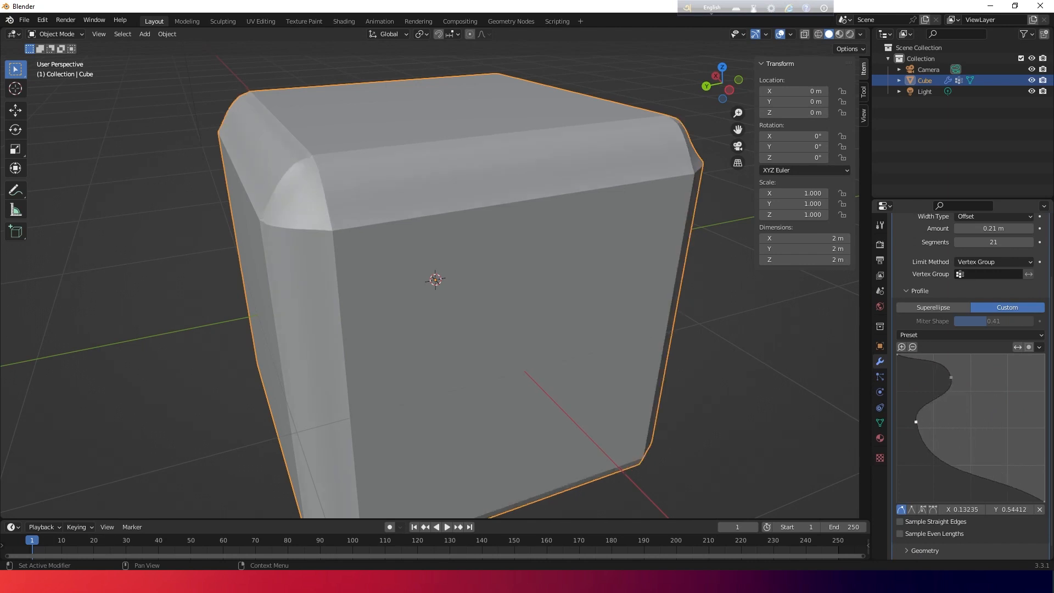
pyautogui.moveTo(949, 462); pyautogui.dragTo(985, 410)
pyautogui.moveTo(1023, 453); pyautogui.dragTo(947, 476)
pyautogui.moveTo(1008, 497)
pyautogui.mouseDown()
pyautogui.moveTo(1015, 449)
pyautogui.moveTo(1002, 480)
pyautogui.mouseUp()
pyautogui.scroll(-3, 568, 307)
pyautogui.moveTo(651, 328); pyautogui.dragTo(561, 292, button='middle')
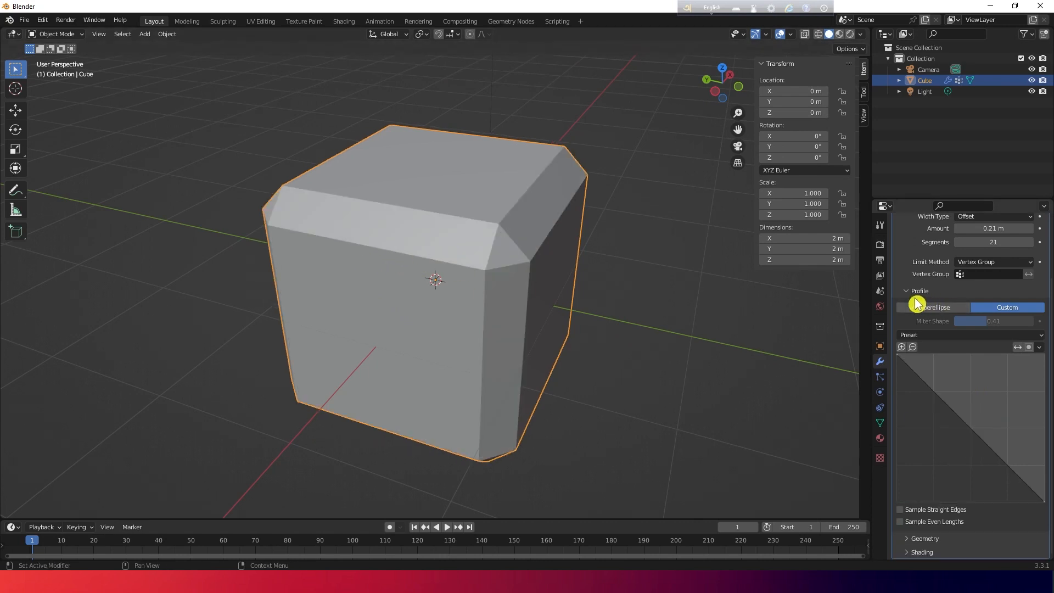
# Collapse the Bevel modifier's Profile settings and expand its Geometry settings.
pyautogui.click(915, 292)
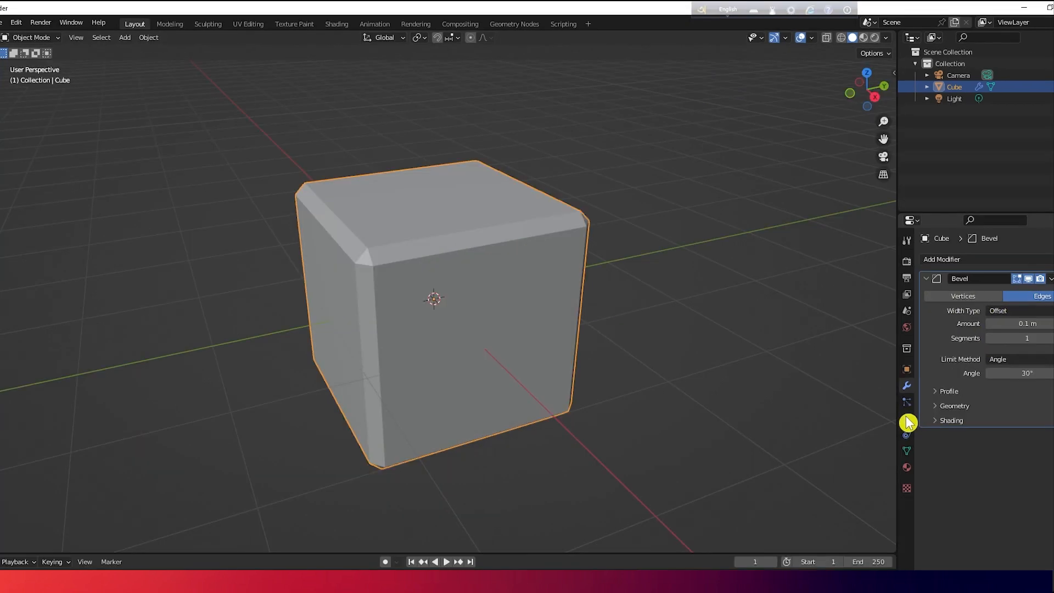
pyautogui.click(936, 407)
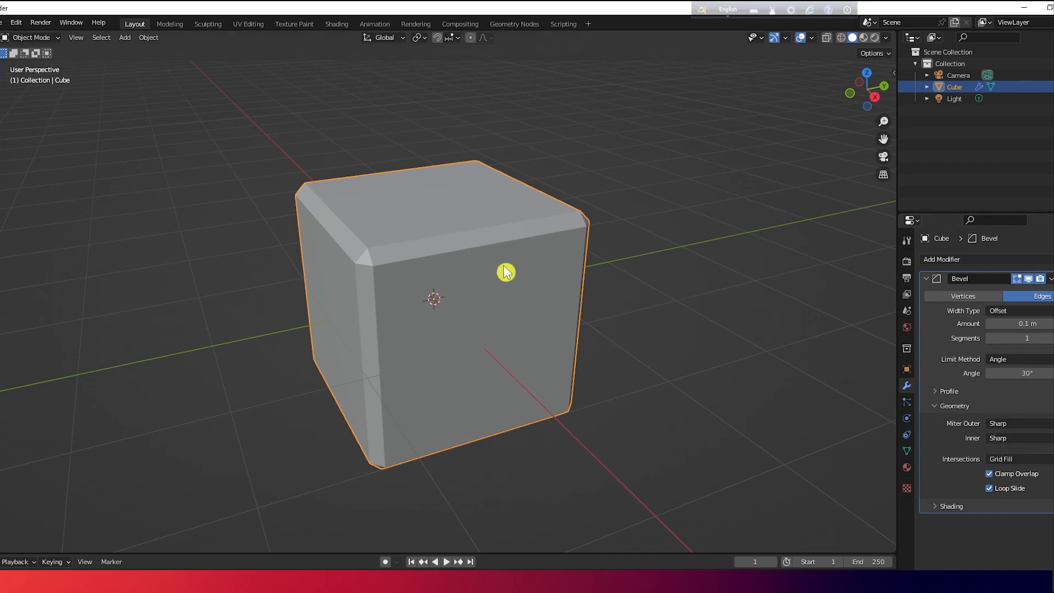
pyautogui.moveTo(477, 265); pyautogui.dragTo(475, 273, button='middle')
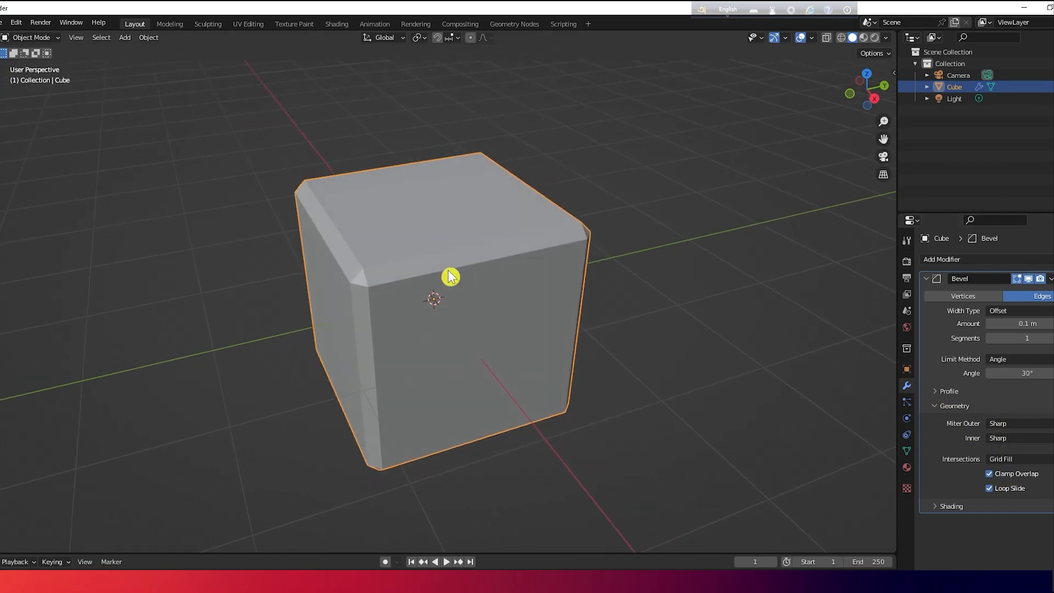
# In Edit Mode, select the cube's top face and inset it by about 0.41 m.
pyautogui.press('Tab')
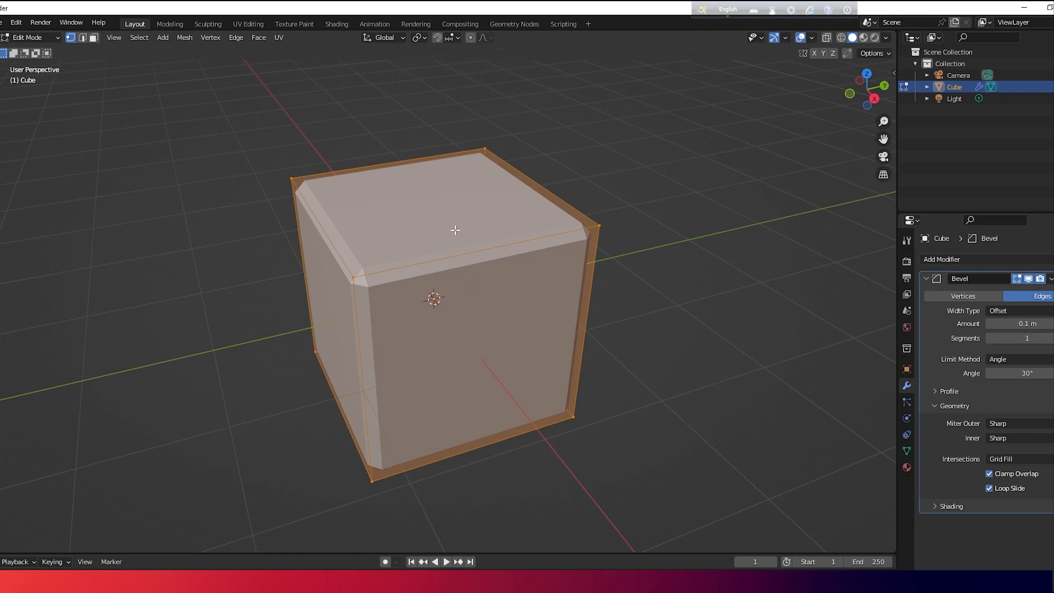
pyautogui.click(93, 39)
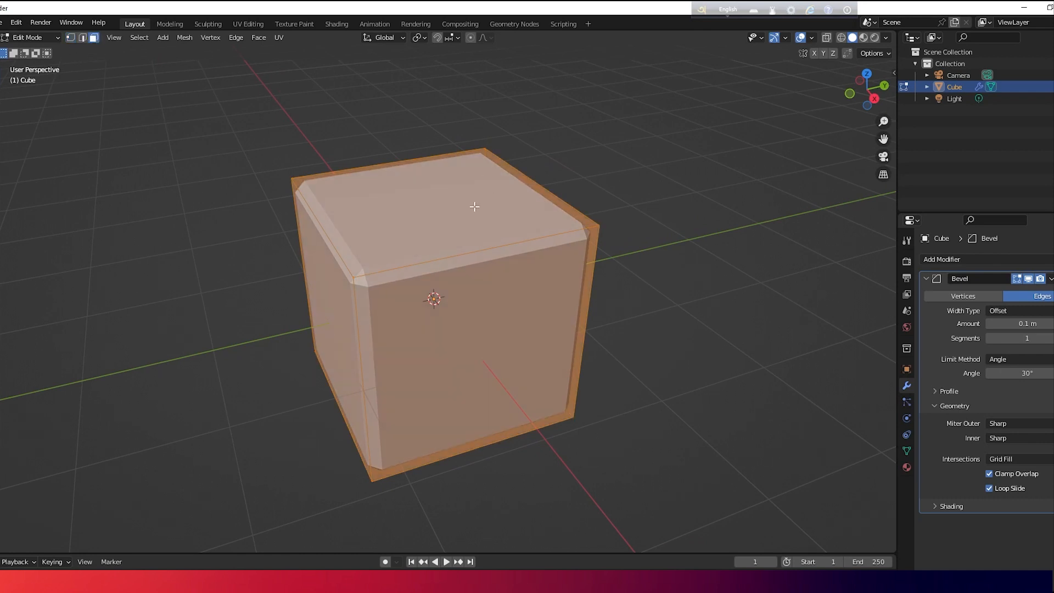
pyautogui.click(498, 219)
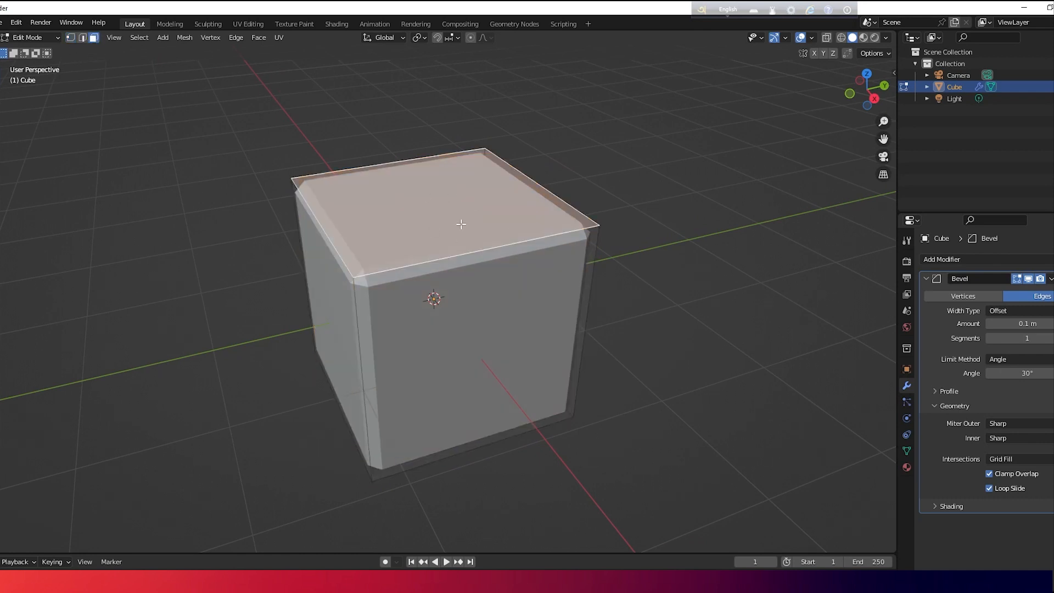
pyautogui.scroll(-2, 461, 224)
pyautogui.press('i')
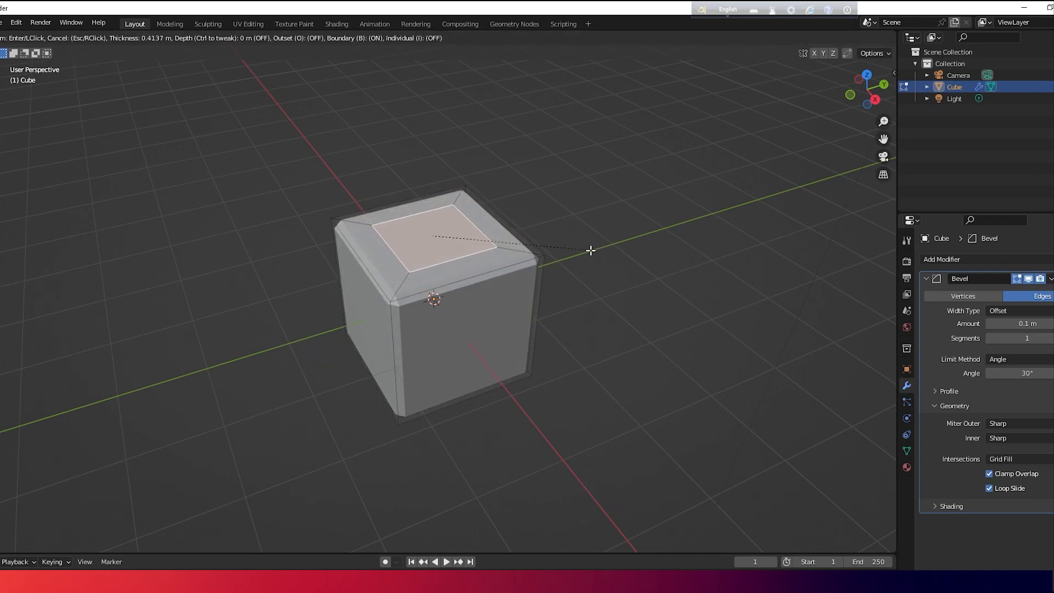
pyautogui.click(591, 251)
# Extrude the inset top face upward into a narrower block and view the corner where it meets the cube.
pyautogui.press('e')
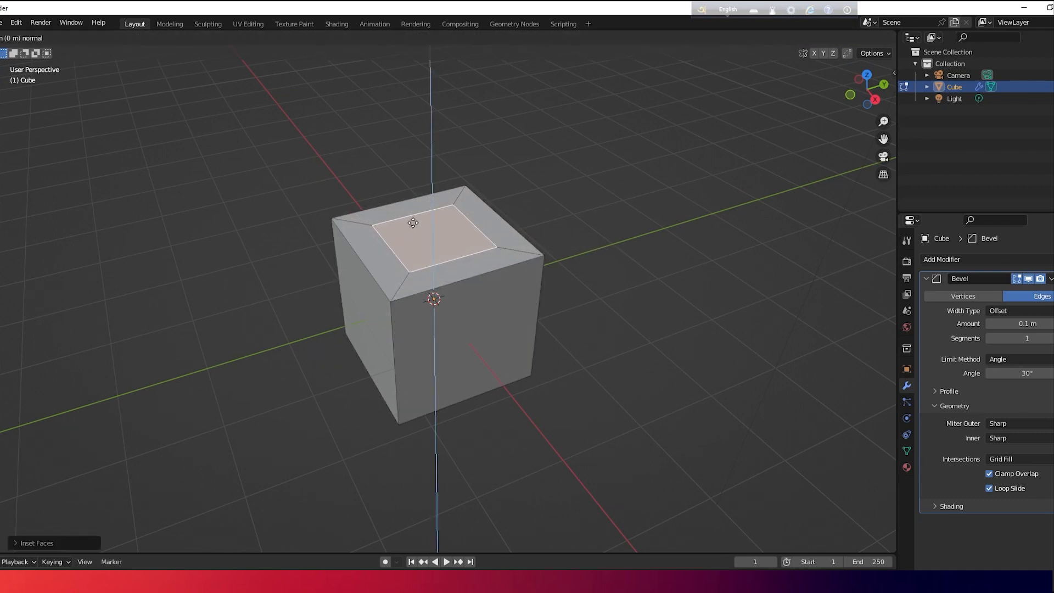
pyautogui.click(418, 108)
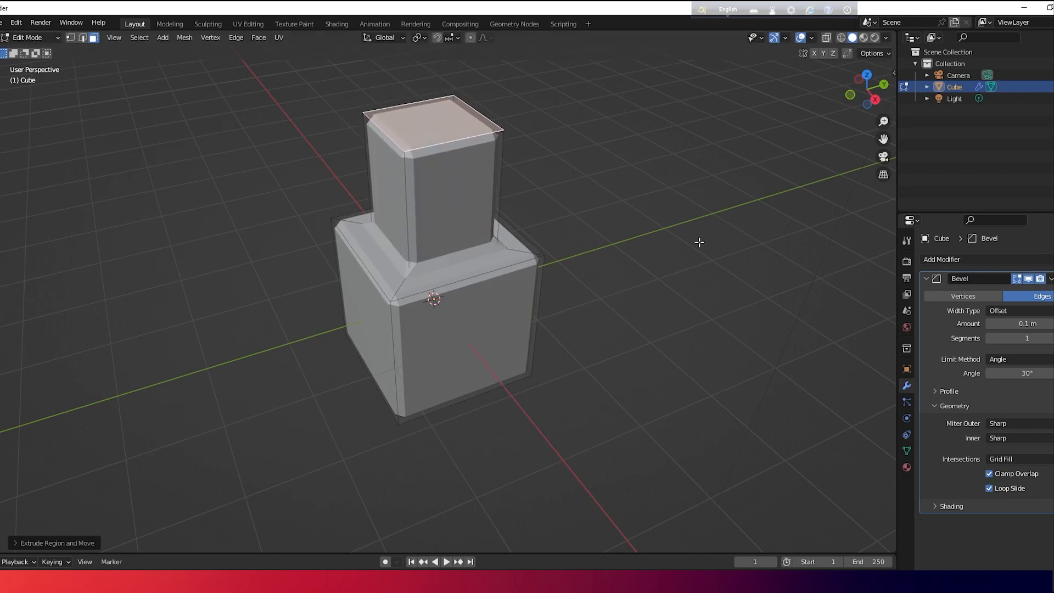
pyautogui.moveTo(697, 235); pyautogui.dragTo(752, 215, button='middle')
pyautogui.scroll(2, 437, 217)
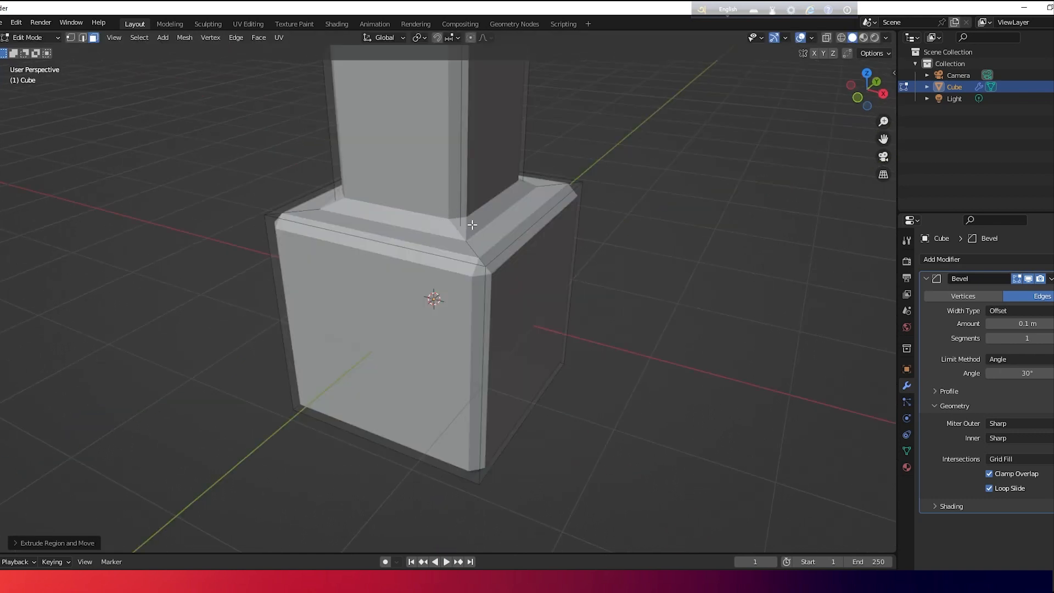
pyautogui.moveTo(472, 224); pyautogui.dragTo(456, 264, button='middle')
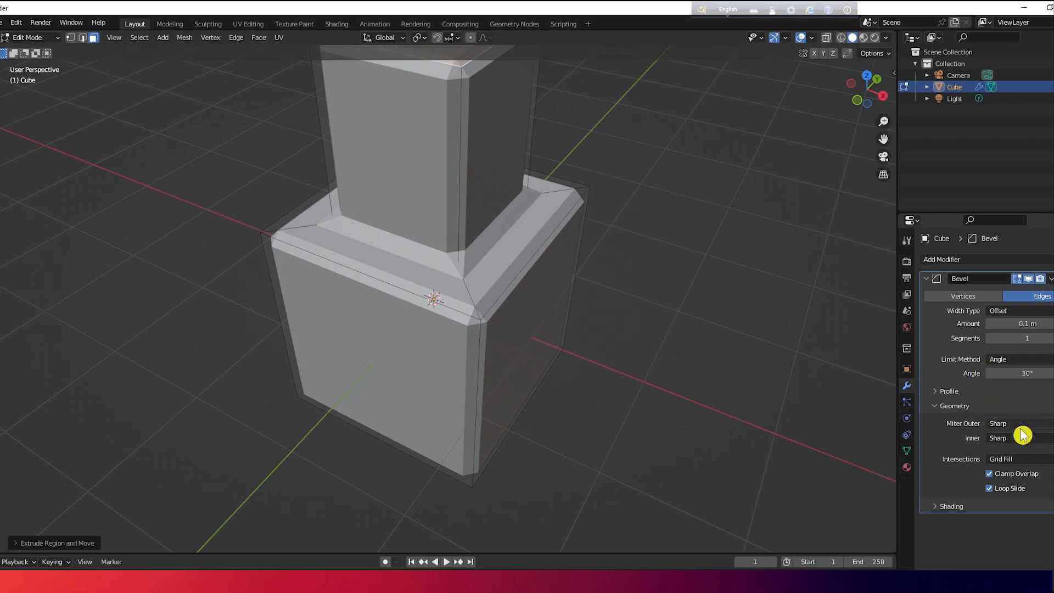
# Display the mesh in wireframe and raise the Bevel modifier's segments to 28.
pyautogui.scroll(4, 471, 195)
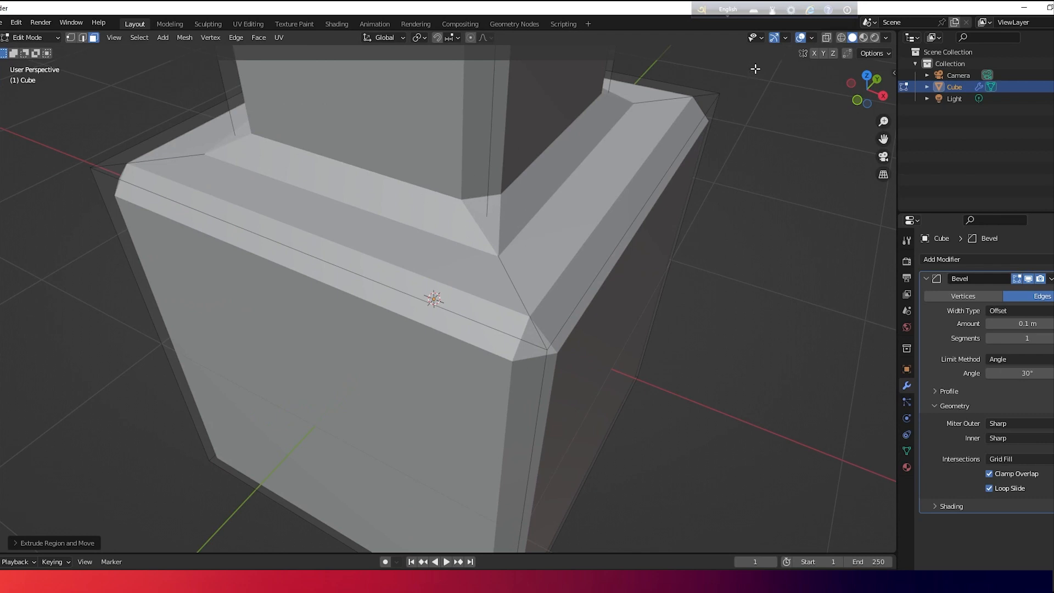
pyautogui.click(841, 38)
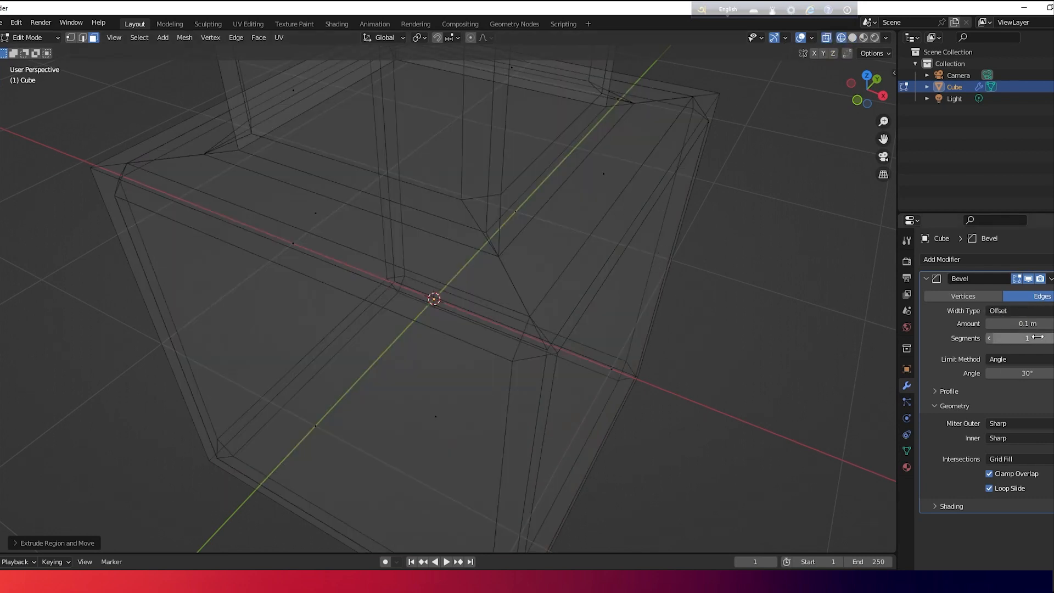
pyautogui.moveTo(1033, 338)
pyautogui.mouseDown()
pyautogui.moveTo(1053, 338)
pyautogui.moveTo(1038, 337)
pyautogui.mouseUp()
# Try the Patch outer miter and inspect the mesh at the base corner of the extruded block.
pyautogui.click(1019, 425)
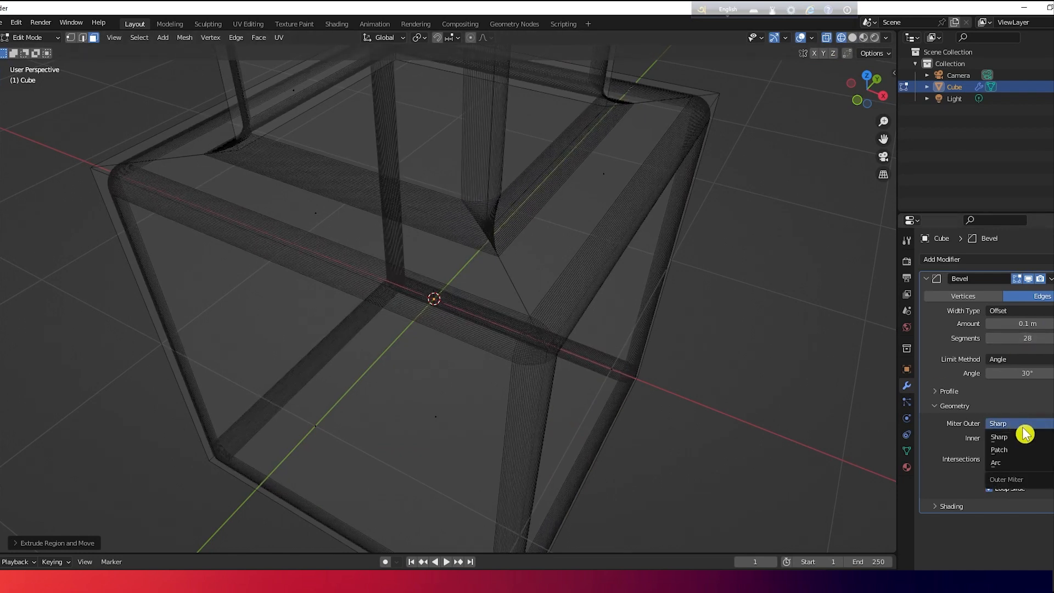
pyautogui.click(1019, 450)
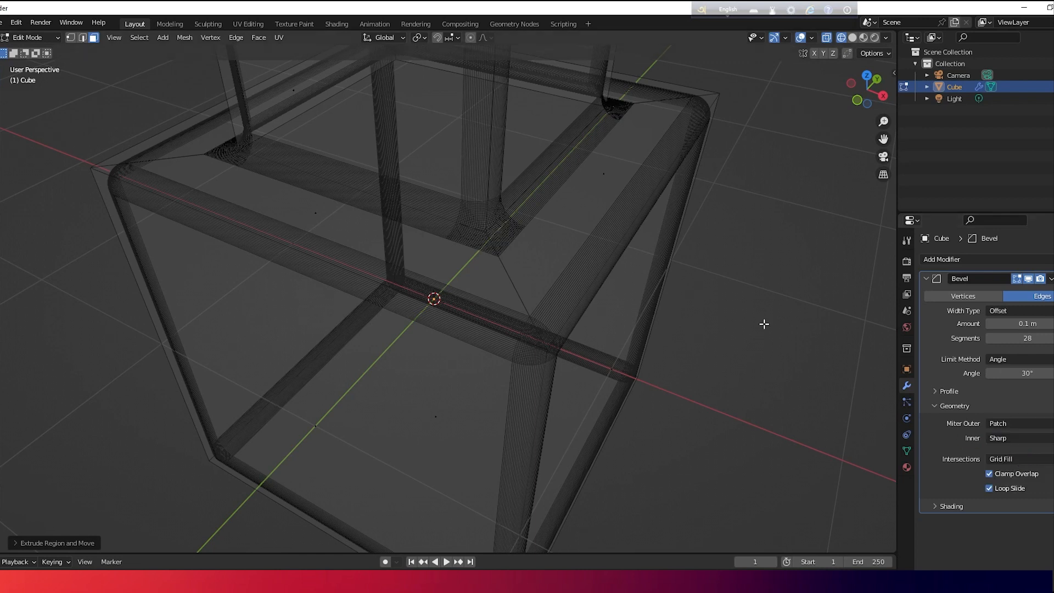
pyautogui.scroll(5, 511, 227)
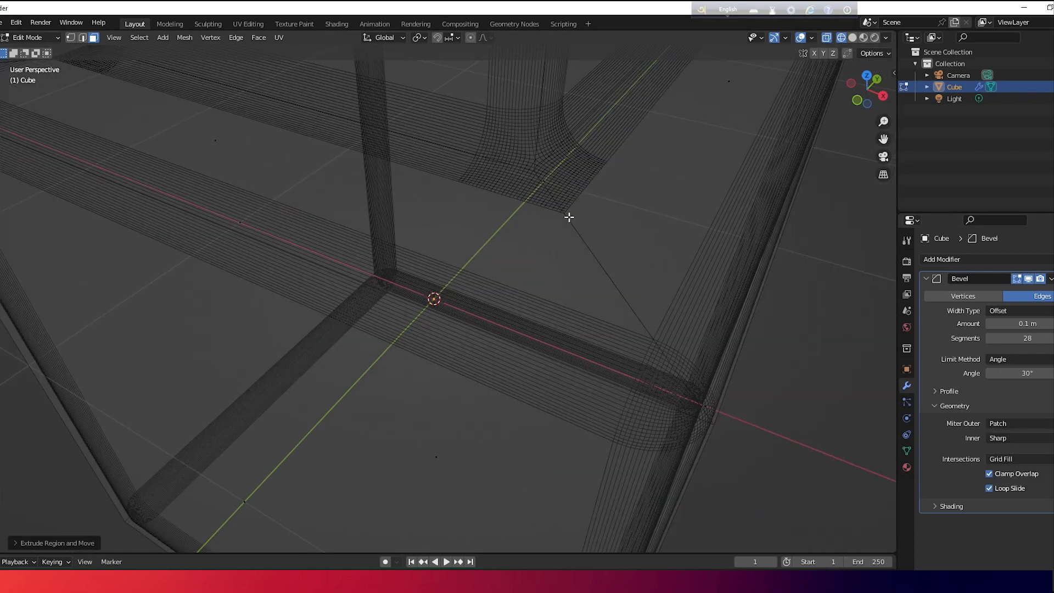
pyautogui.moveTo(569, 217); pyautogui.dragTo(522, 177, button='middle')
pyautogui.moveTo(591, 163); pyautogui.dragTo(631, 167, button='middle')
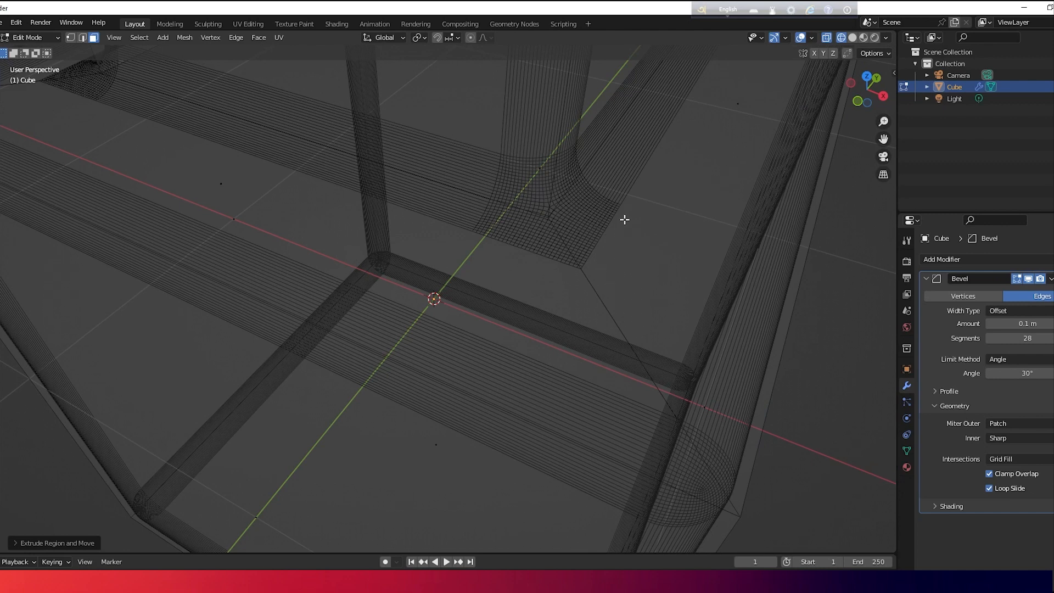
# Try the Arc outer miter and return the setting to Sharp for comparison.
pyautogui.click(1022, 423)
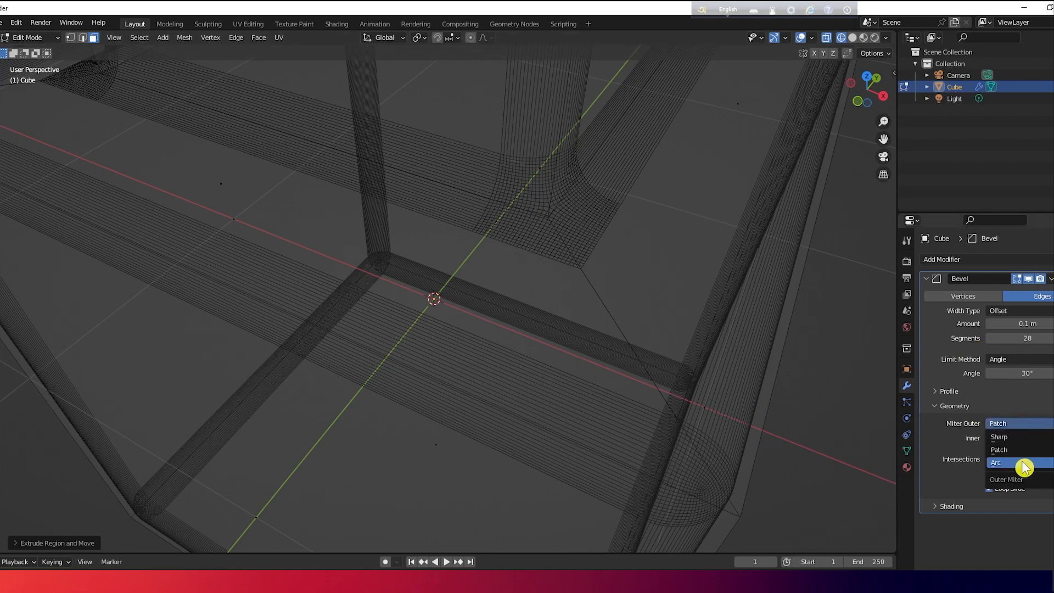
pyautogui.click(1024, 466)
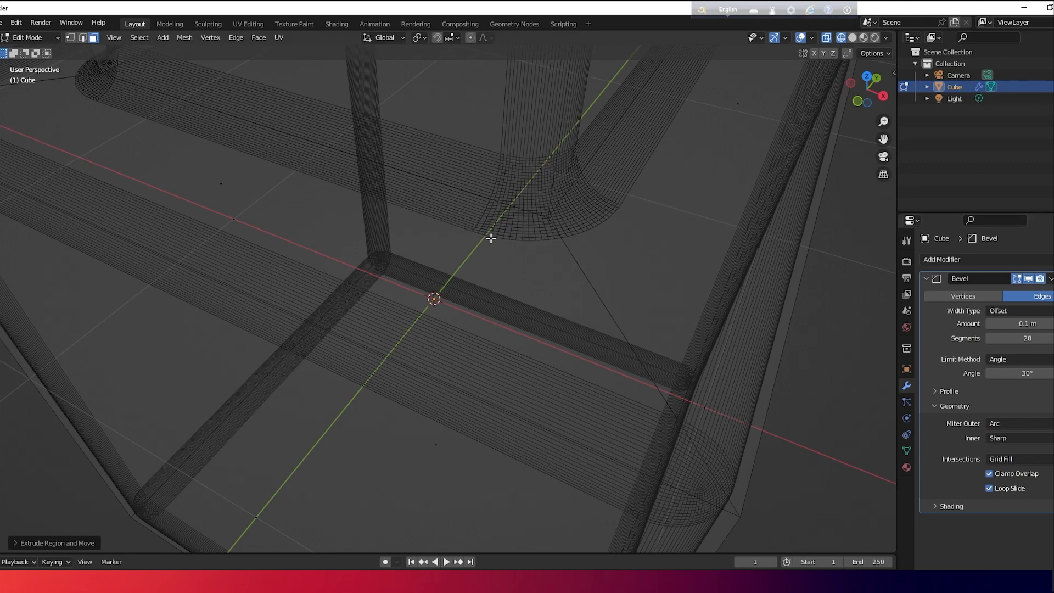
pyautogui.click(1016, 437)
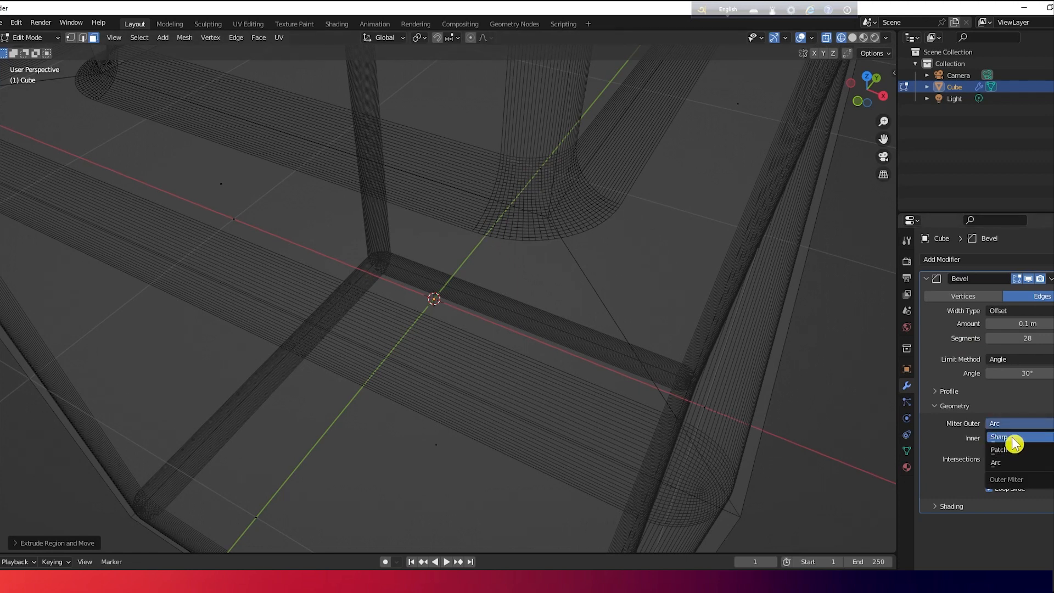
pyautogui.hotkey('ctrl', 'z')
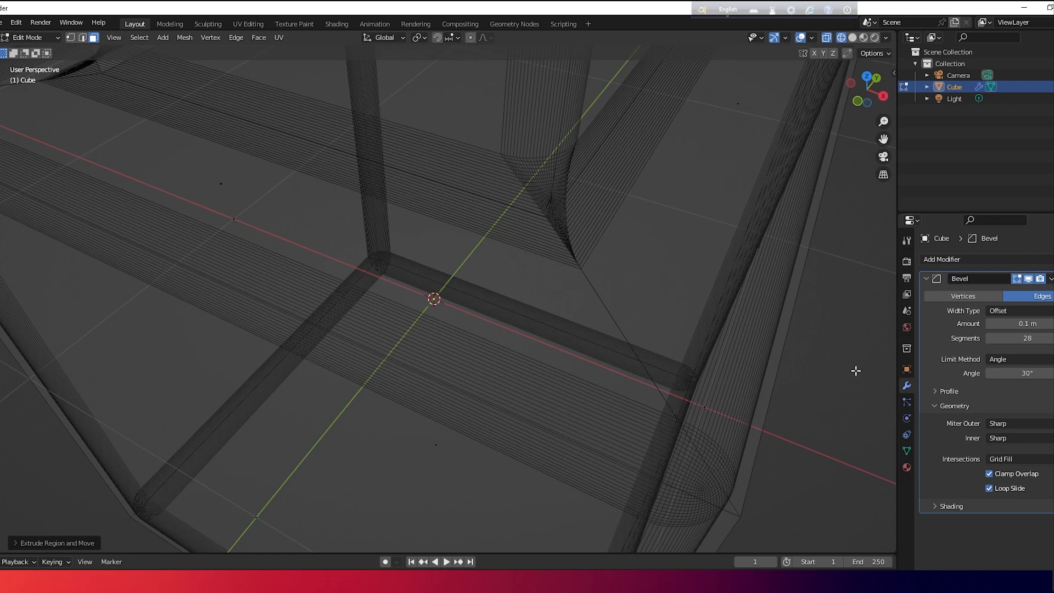
# Switch the outer miter to Patch again and finish with Arc, viewing the whole wireframe model.
pyautogui.click(1016, 424)
pyautogui.click(1020, 456)
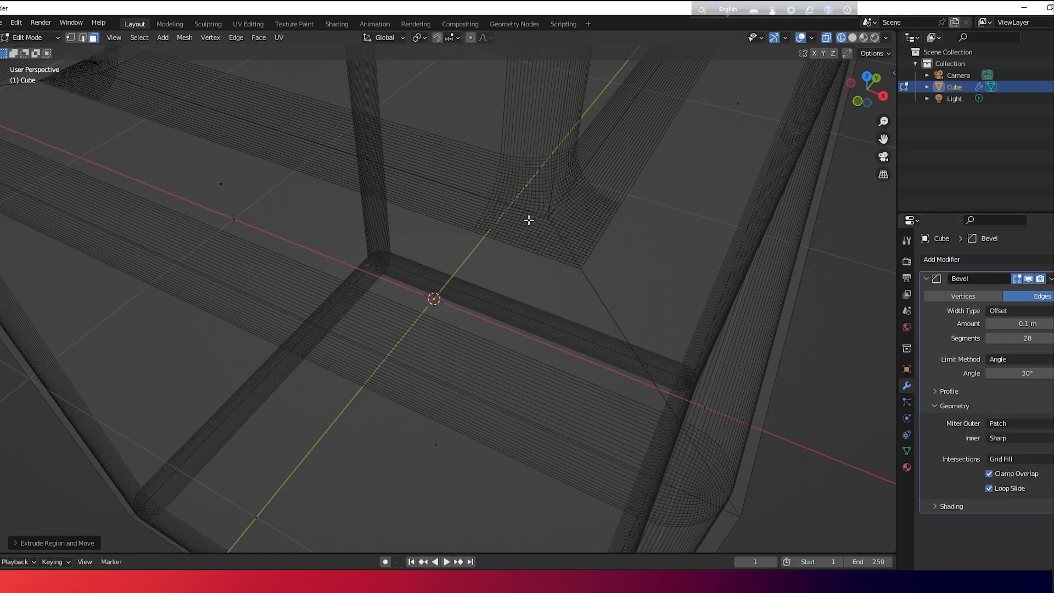
pyautogui.click(1010, 425)
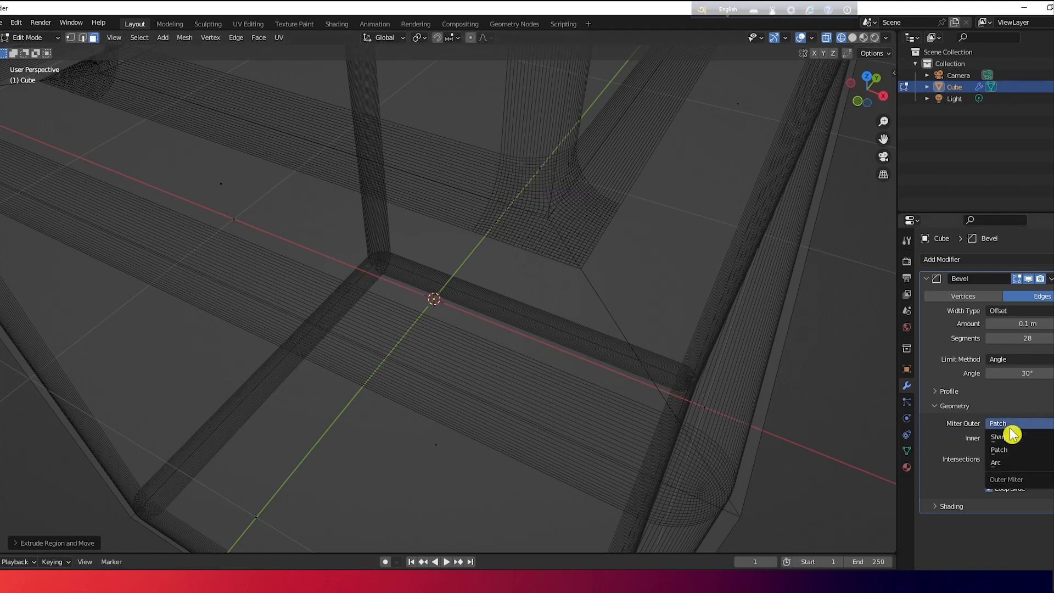
pyautogui.click(1008, 464)
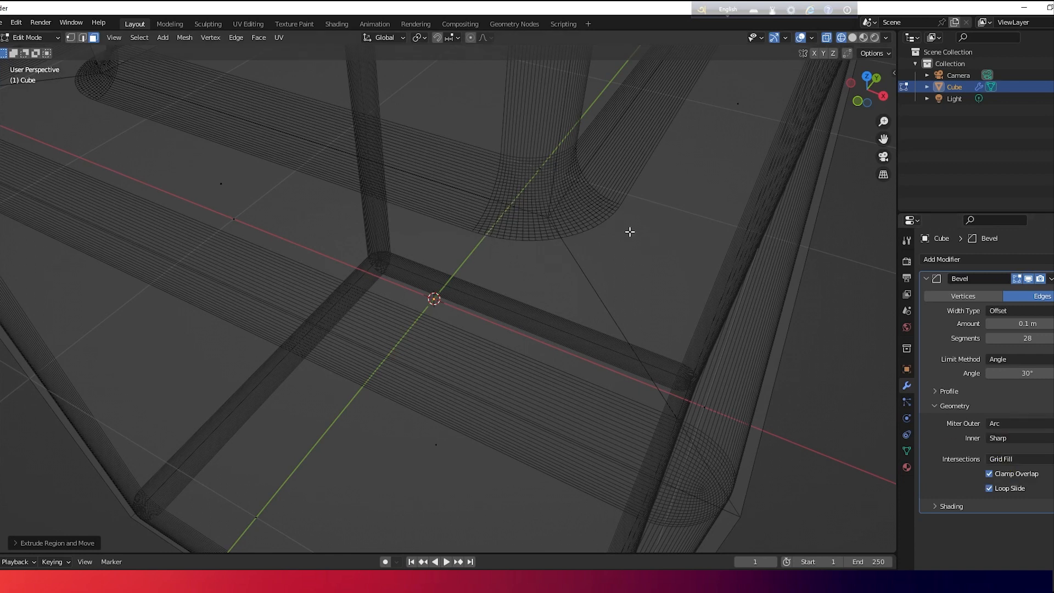
pyautogui.scroll(-4, 621, 252)
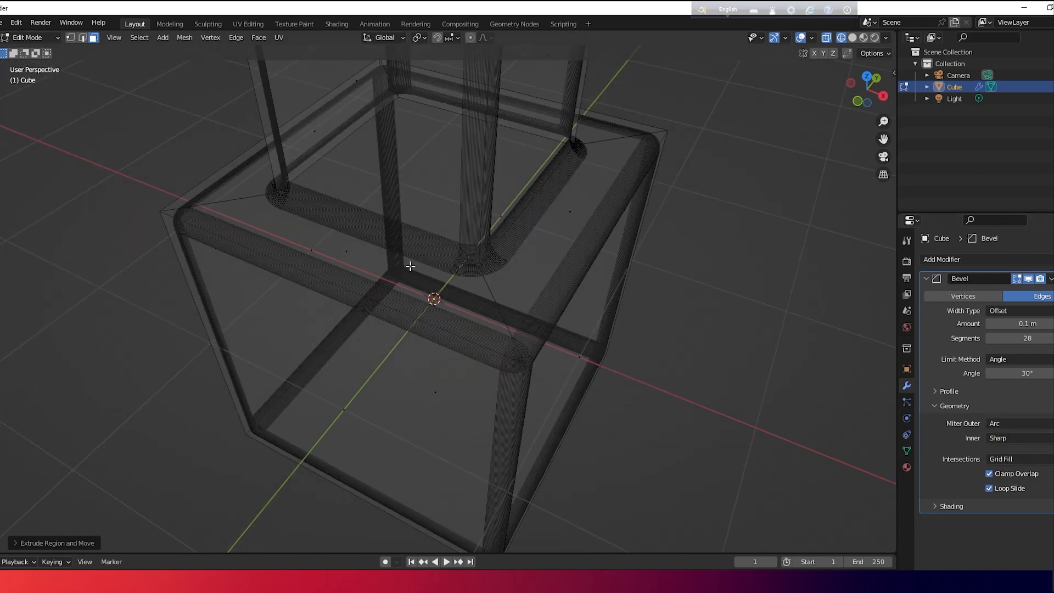
# Try the Arc inner miter on the Bevel modifier and return it to Sharp for comparison.
pyautogui.scroll(4, 452, 259)
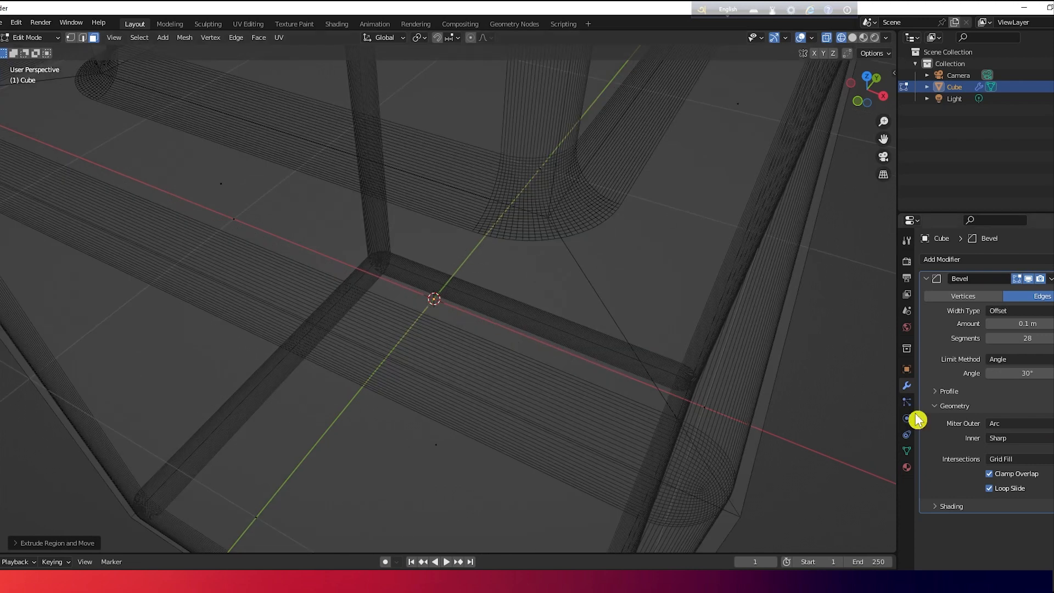
pyautogui.click(1004, 438)
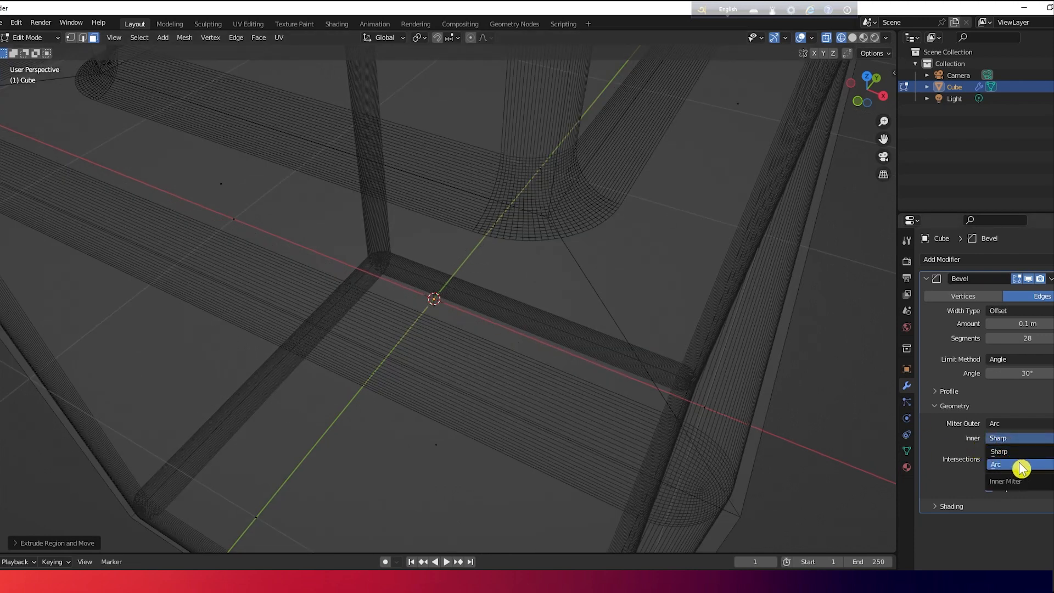
pyautogui.click(1022, 469)
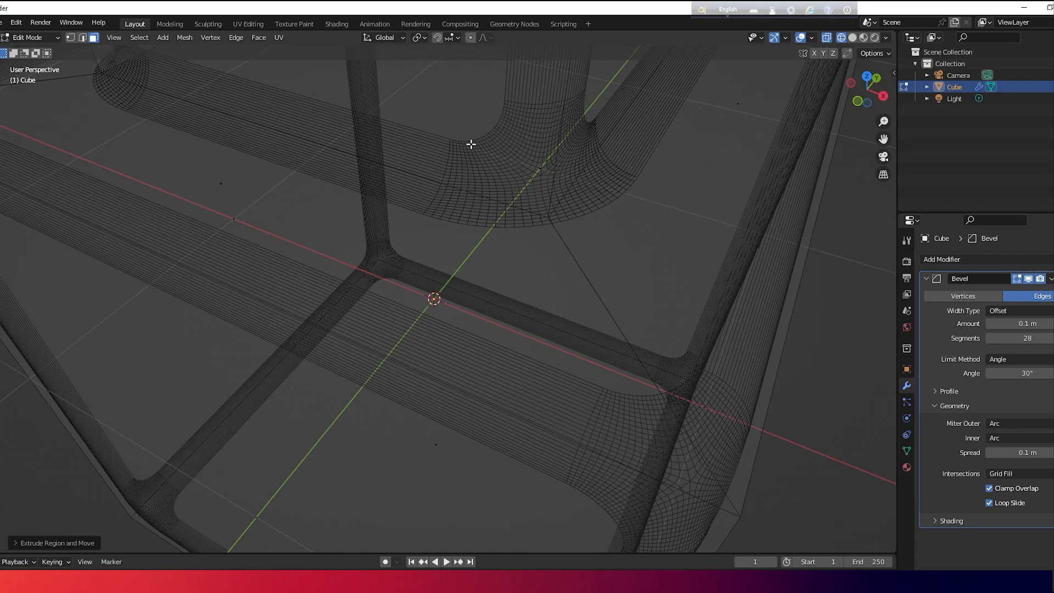
pyautogui.click(1013, 438)
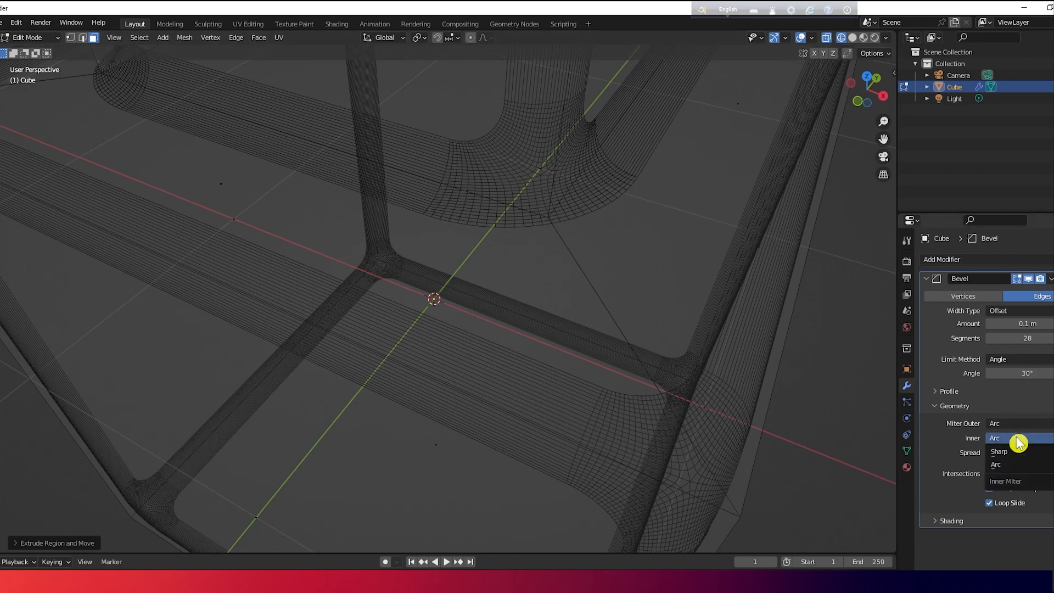
pyautogui.click(1021, 453)
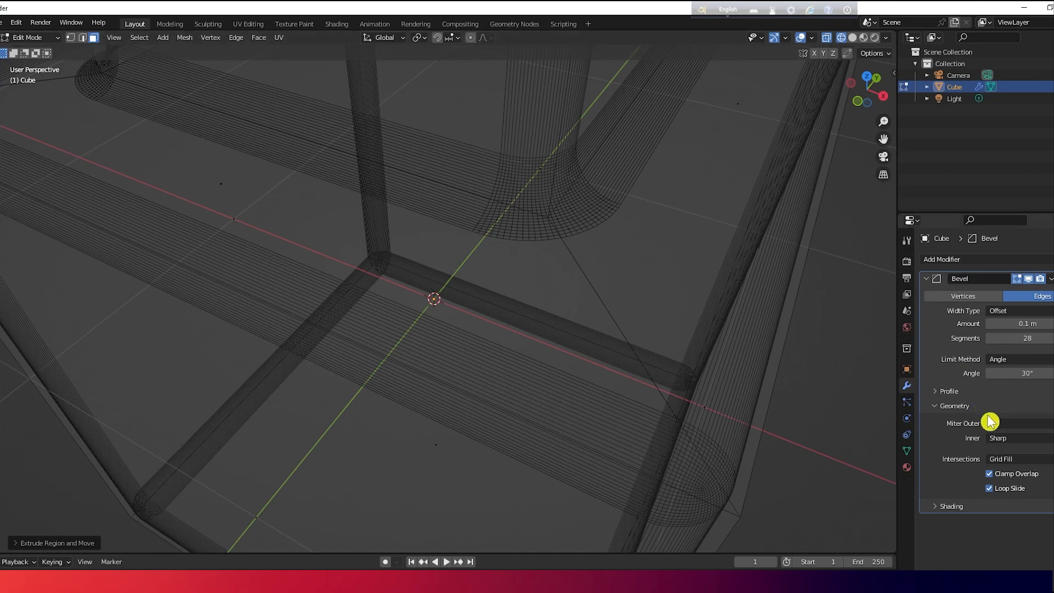
# Set the inner miter to Arc and inspect the wireframe corners of the base block.
pyautogui.click(992, 438)
pyautogui.click(997, 452)
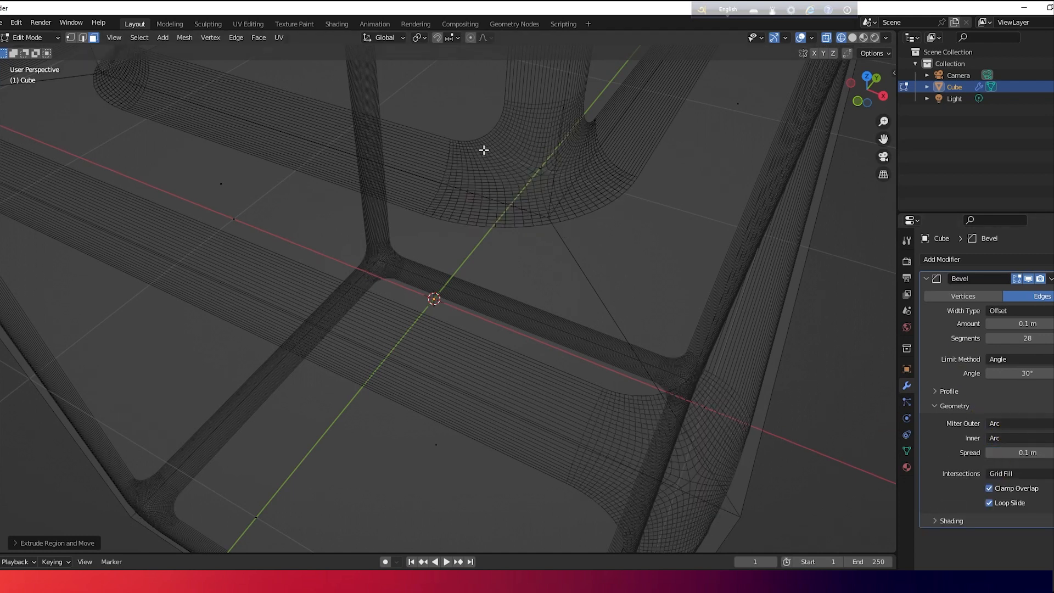
pyautogui.moveTo(535, 120); pyautogui.dragTo(492, 294, button='middle')
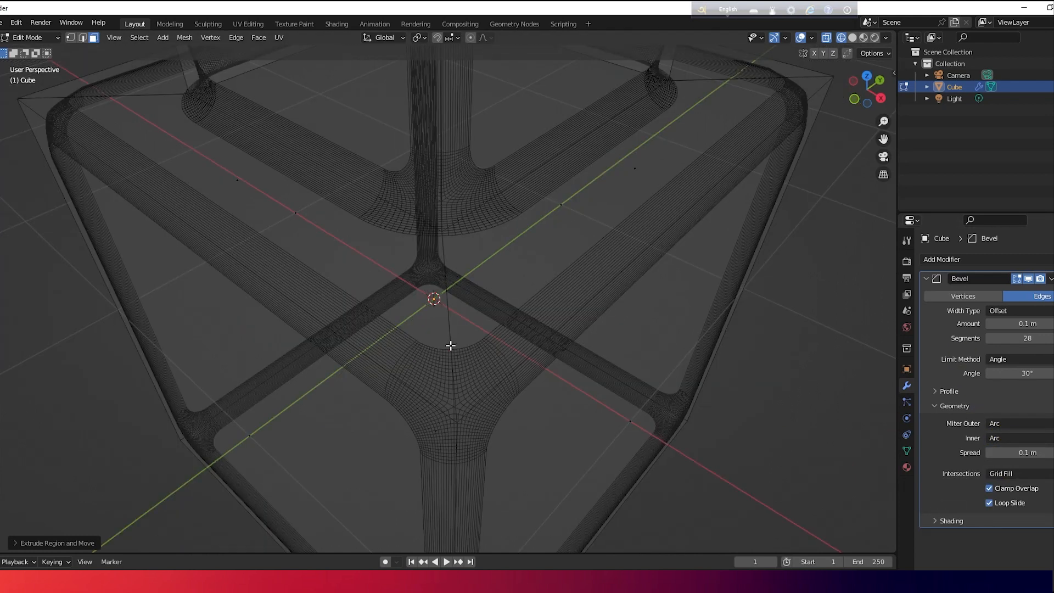
pyautogui.scroll(-1, 450, 345)
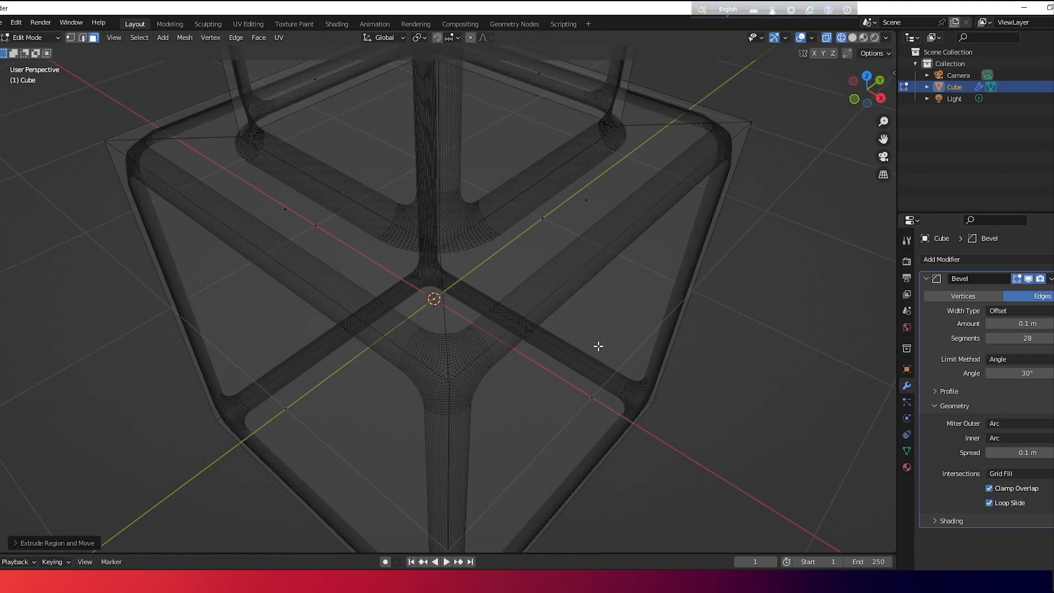
pyautogui.moveTo(599, 346); pyautogui.dragTo(612, 346, button='middle')
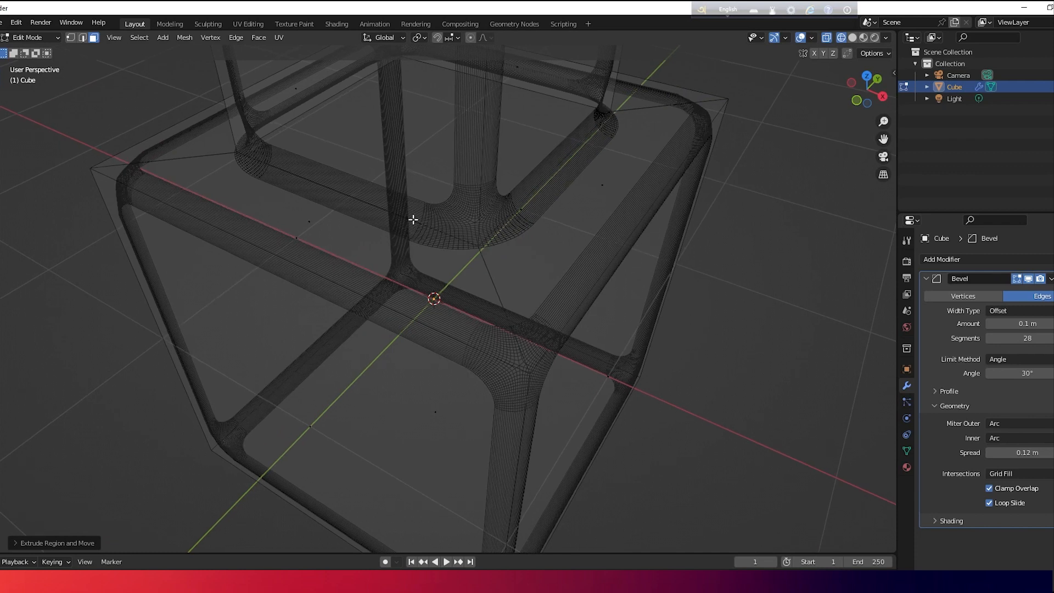
# Set the inner miter's spread to 0.12 m and display the model in solid shading.
pyautogui.moveTo(1003, 454)
pyautogui.mouseDown()
pyautogui.moveTo(1038, 453)
pyautogui.moveTo(1002, 454)
pyautogui.mouseUp()
pyautogui.click(852, 39)
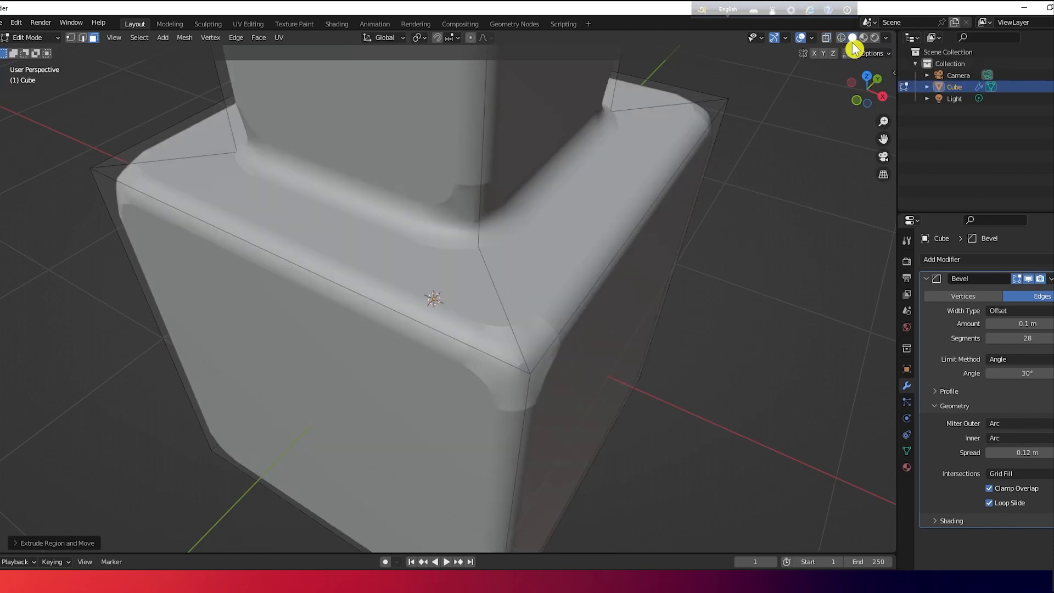
pyautogui.moveTo(675, 305); pyautogui.dragTo(697, 283, button='middle')
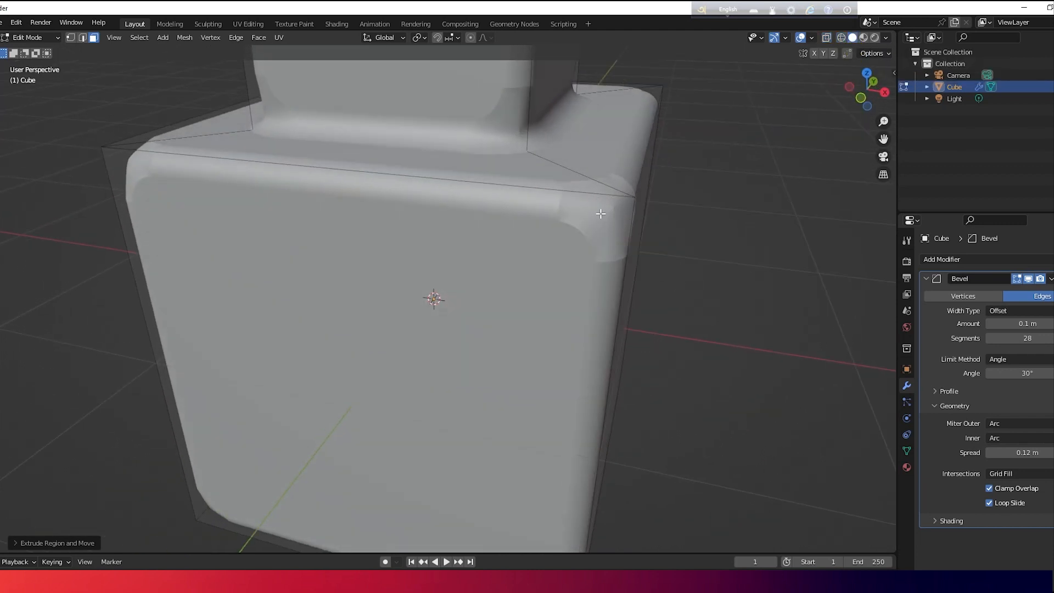
# Try the Cutoff intersection method, inspect the block's corners, and restore Grid Fill.
pyautogui.click(1019, 474)
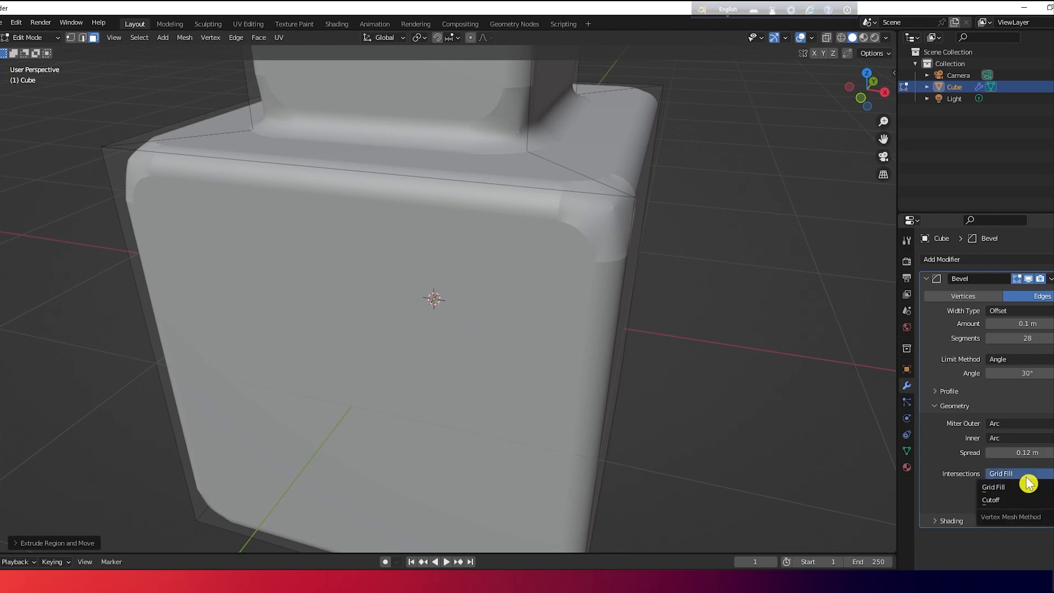
pyautogui.click(1017, 501)
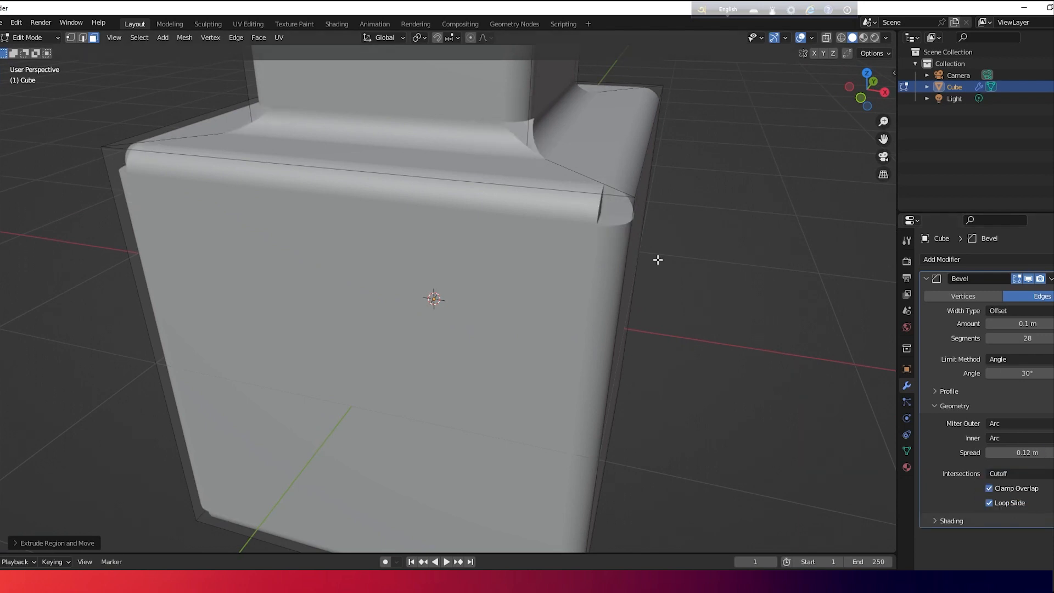
pyautogui.moveTo(657, 257); pyautogui.dragTo(623, 254, button='middle')
pyautogui.scroll(6, 506, 256)
pyautogui.scroll(-2, 586, 217)
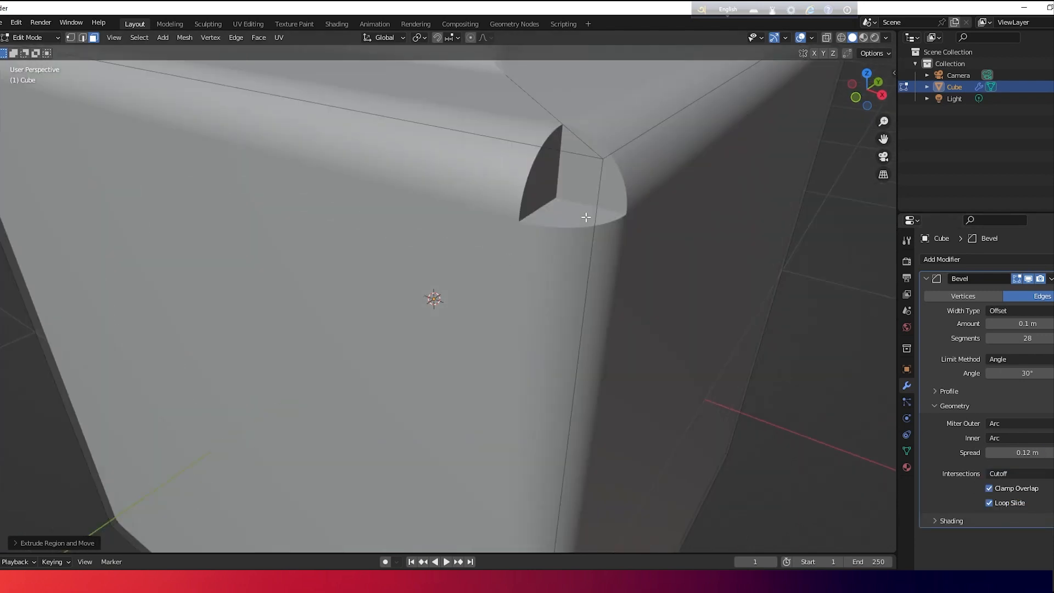
pyautogui.scroll(-5, 551, 194)
pyautogui.moveTo(555, 189); pyautogui.dragTo(273, 173, button='middle')
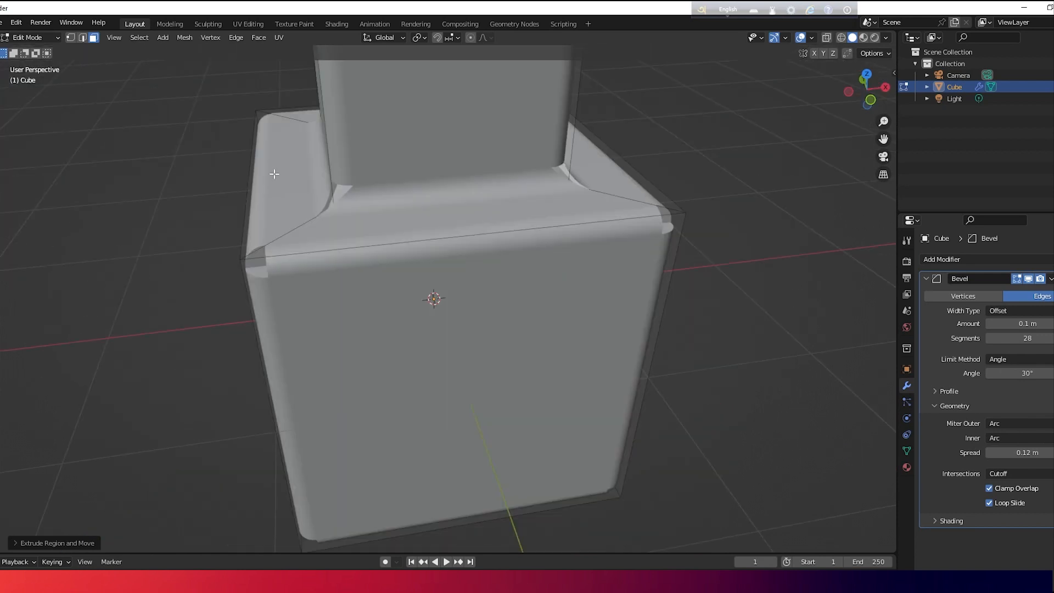
pyautogui.moveTo(583, 227); pyautogui.dragTo(523, 239, button='middle')
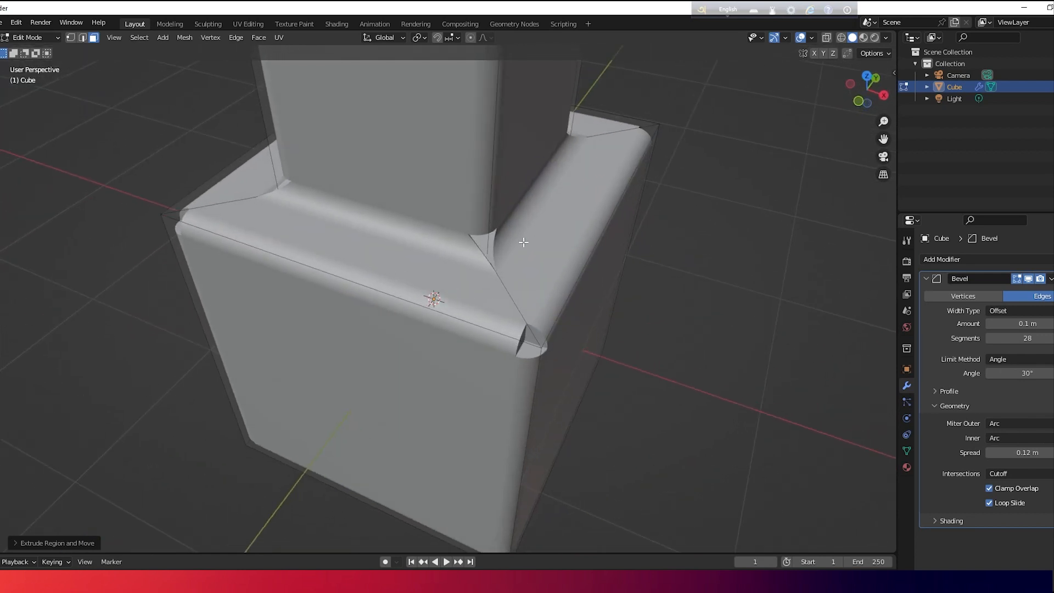
pyautogui.click(1026, 476)
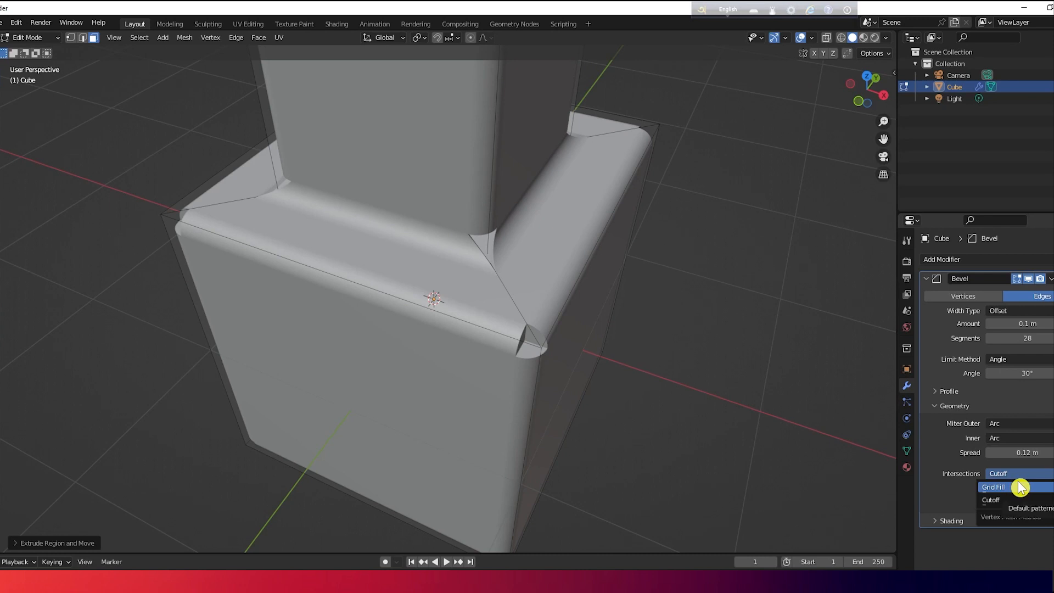
pyautogui.click(1018, 487)
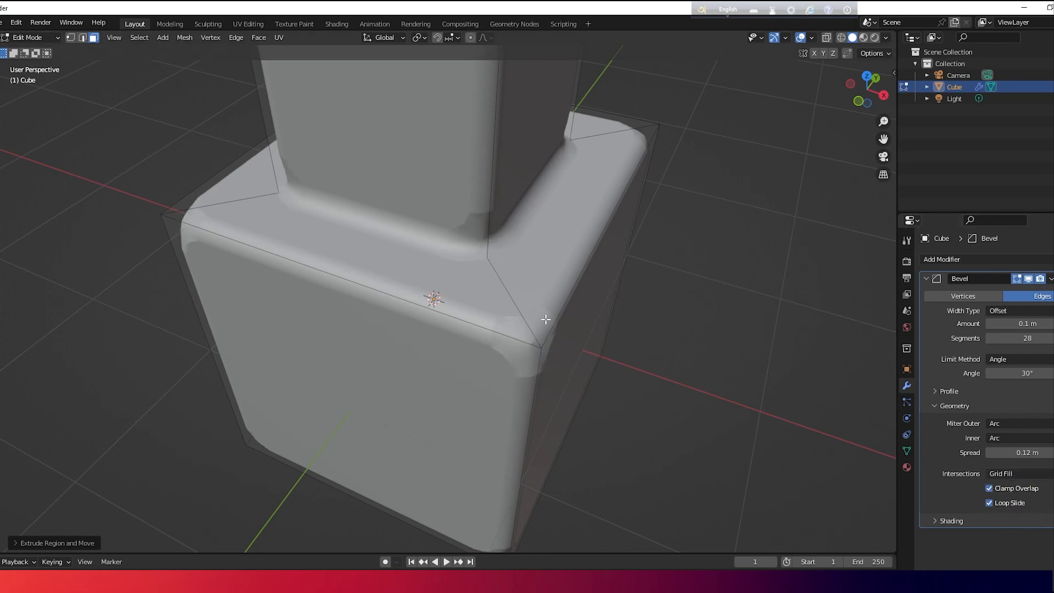
pyautogui.scroll(-2, 566, 322)
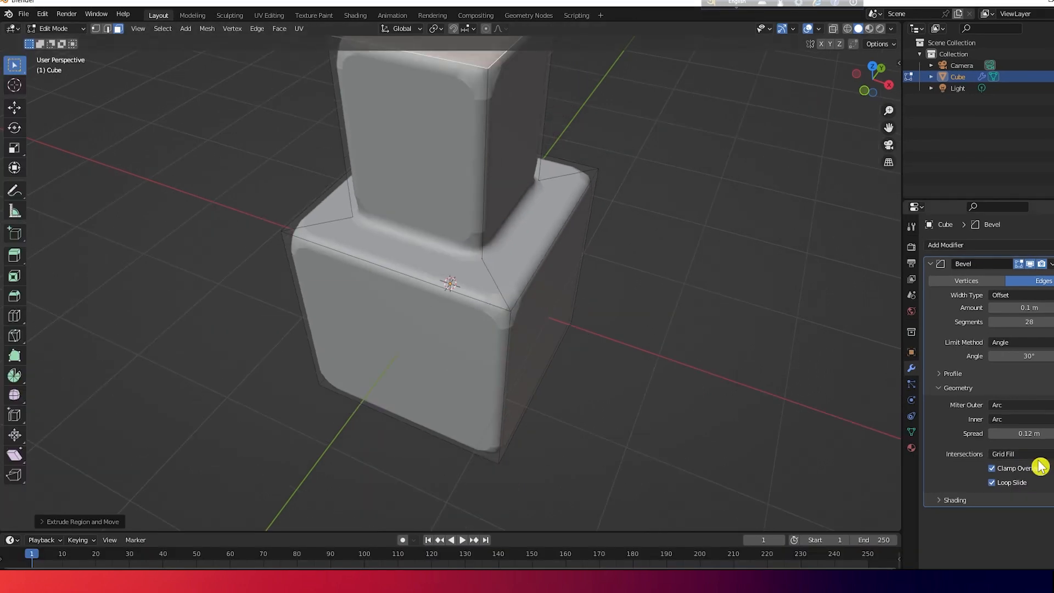
# Expand the Bevel modifier's shading options and give the cube's existing material a green base color.
pyautogui.click(942, 502)
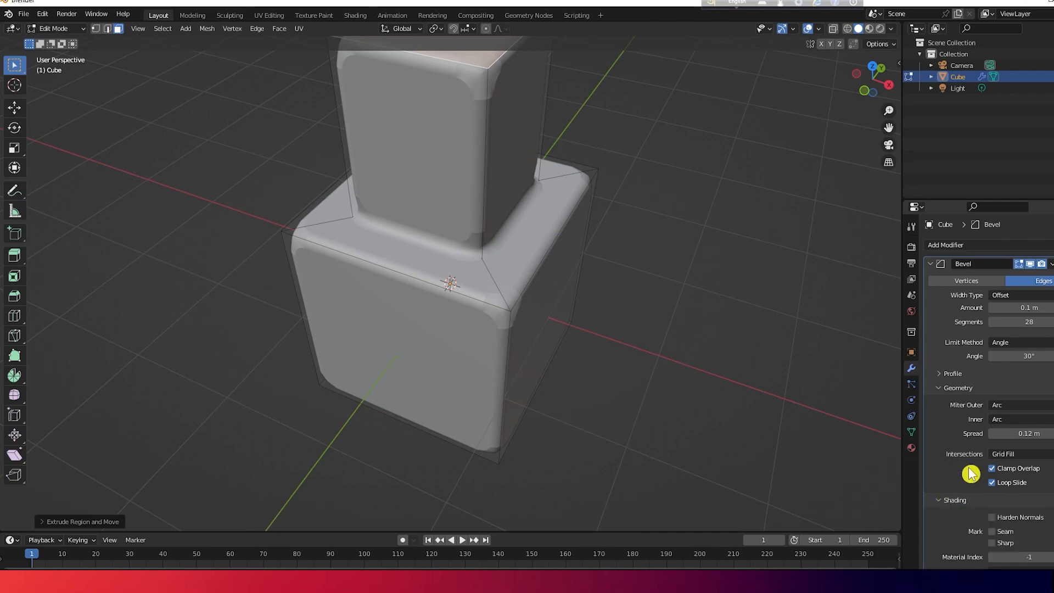
pyautogui.scroll(-1, 970, 473)
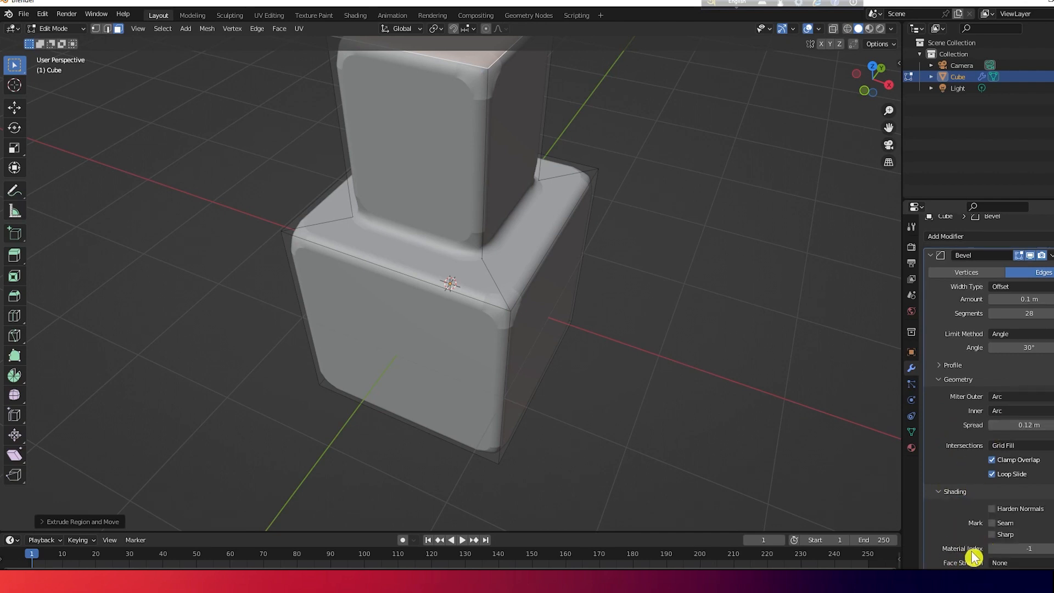
pyautogui.click(911, 447)
pyautogui.click(1021, 419)
pyautogui.moveTo(1010, 298); pyautogui.dragTo(988, 275)
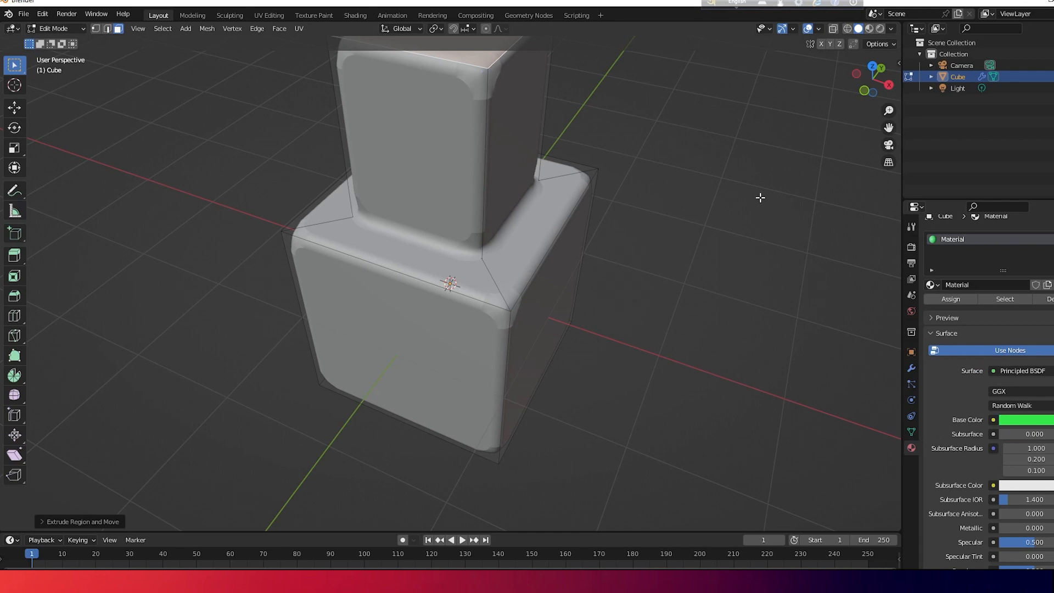
# Show the model in material preview shading and switch to Object Mode to view the whole shape.
pyautogui.click(869, 28)
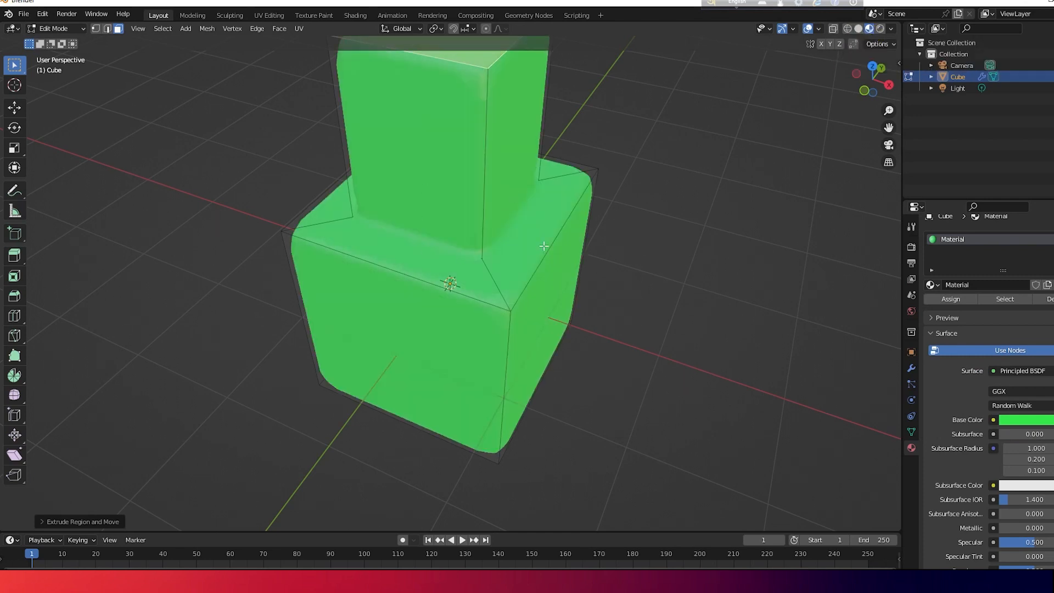
pyautogui.moveTo(543, 246); pyautogui.dragTo(539, 247, button='middle')
pyautogui.press('Tab')
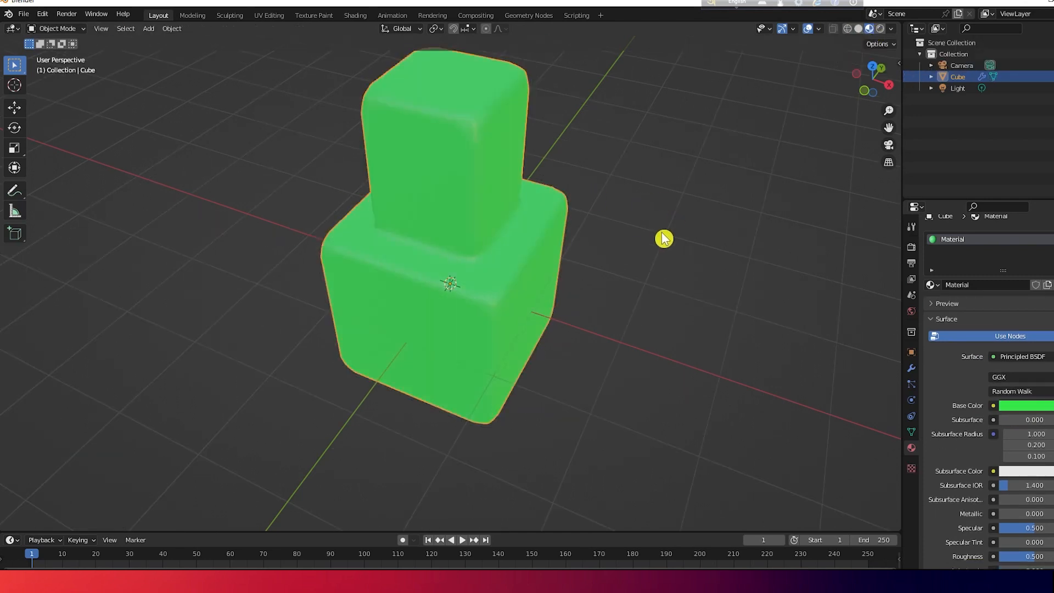
pyautogui.moveTo(663, 238); pyautogui.dragTo(656, 229, button='middle')
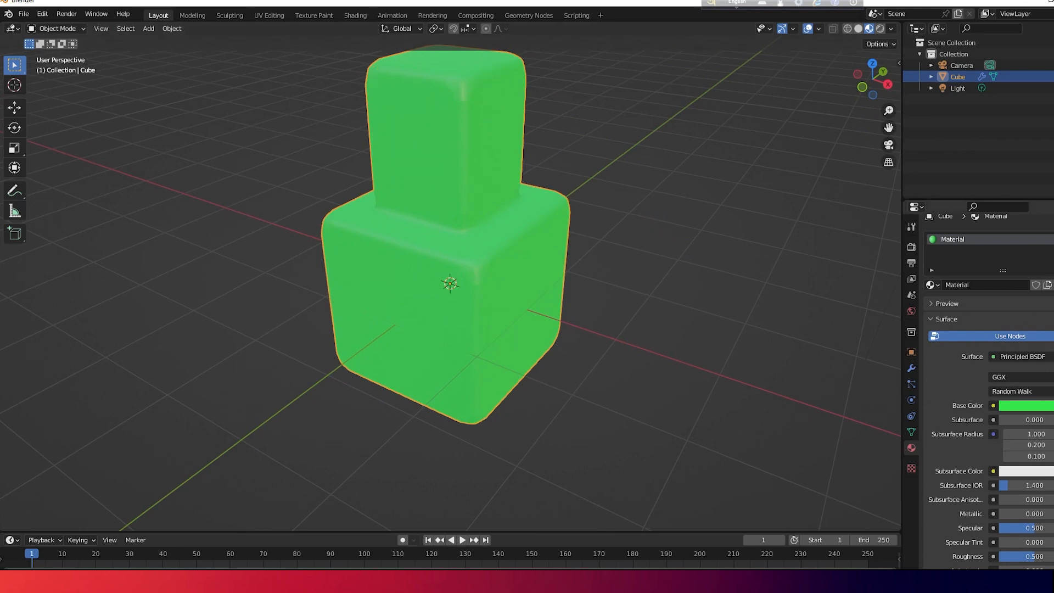
# Add a second material slot to the cube with a new material and make its base color deep blue.
pyautogui.click(1053, 240)
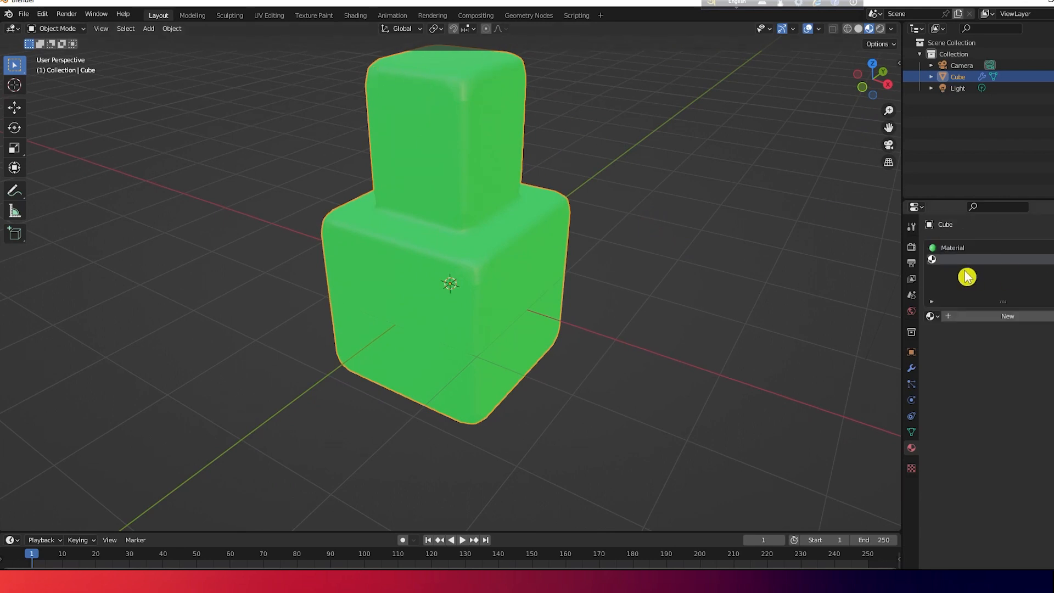
pyautogui.click(989, 318)
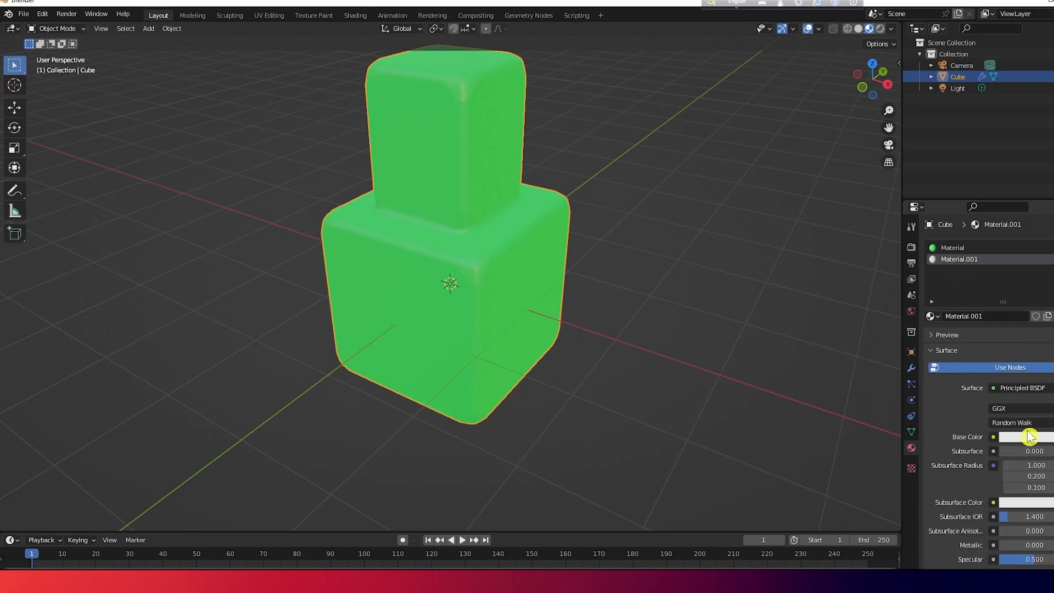
pyautogui.click(1030, 437)
pyautogui.click(1029, 304)
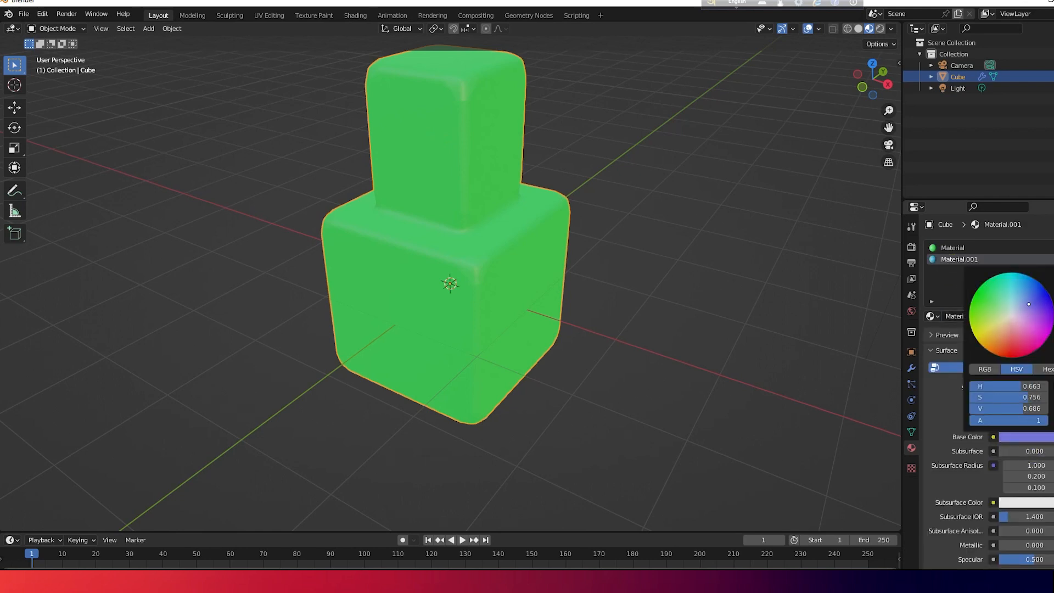
pyautogui.moveTo(1029, 304); pyautogui.dragTo(1047, 292)
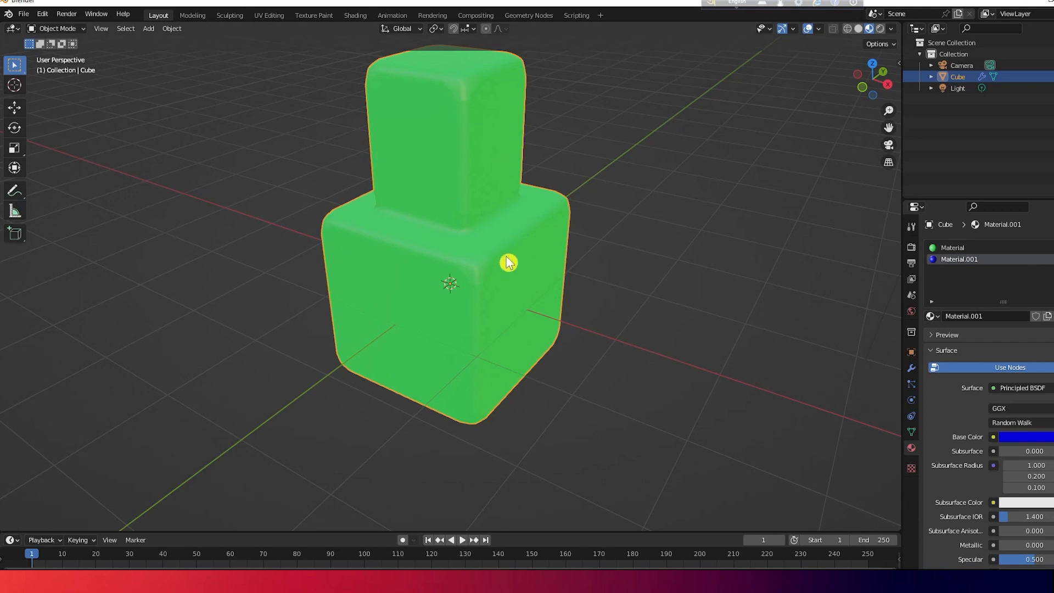
# Set the Bevel modifier's material index to 1 so the bevelled faces use the blue material.
pyautogui.click(911, 367)
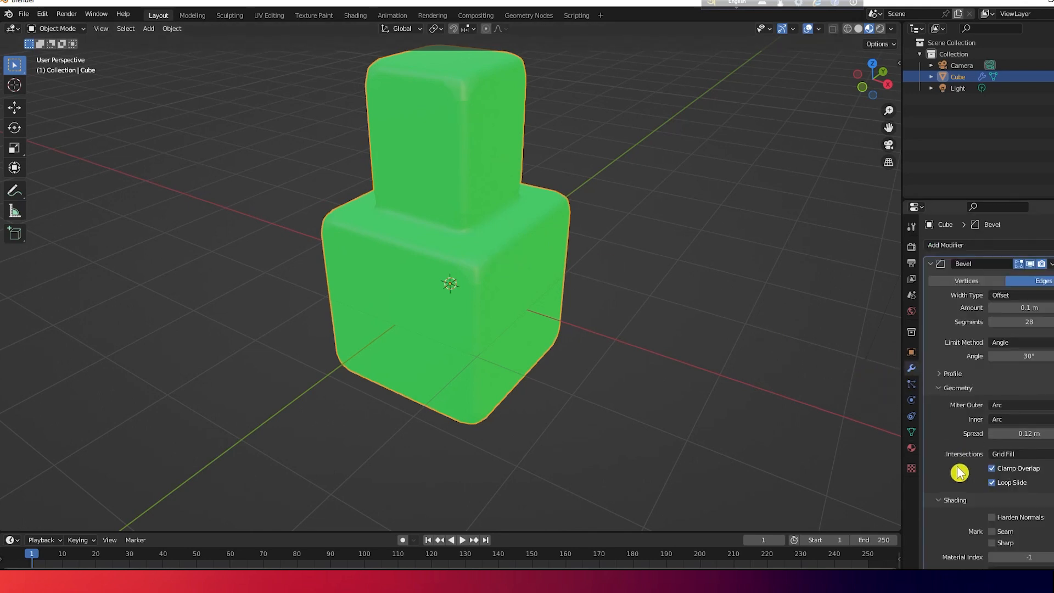
pyautogui.scroll(-1, 955, 507)
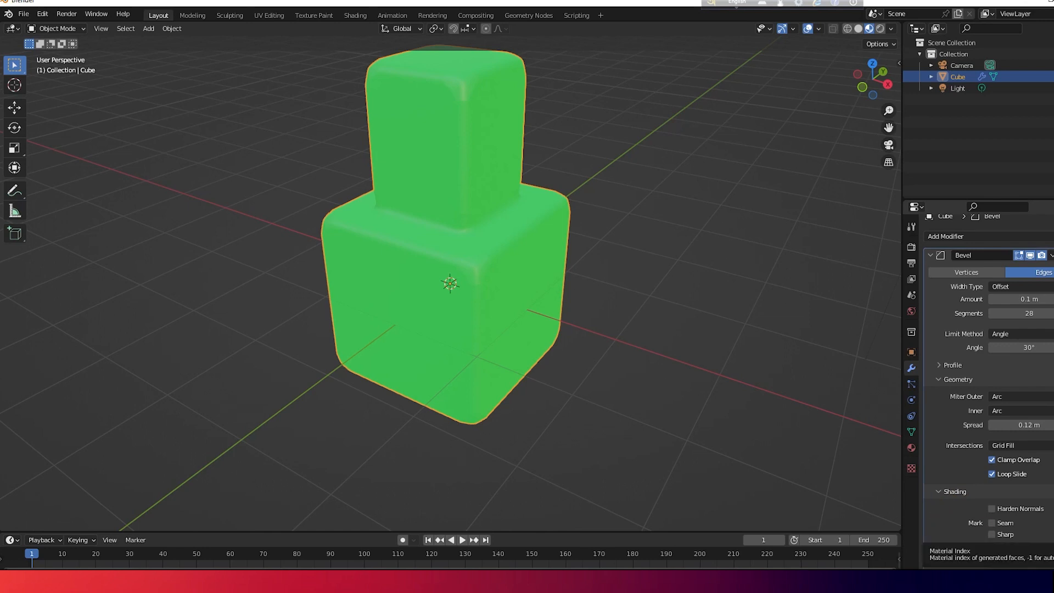
pyautogui.click(1053, 549)
pyautogui.click(1052, 548)
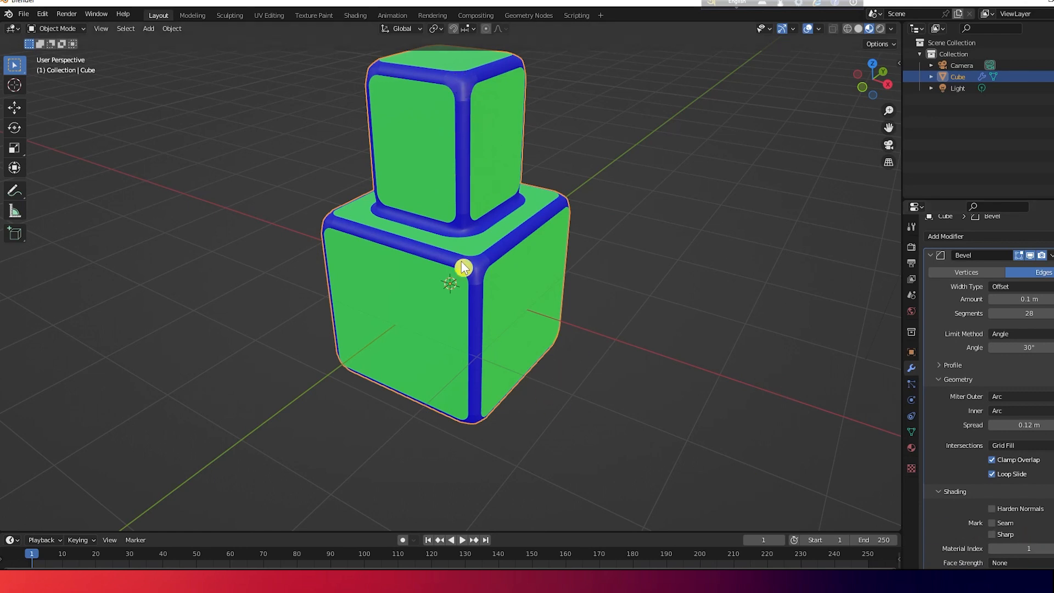
# Set the bevel amount to 0.02 m and collapse the modifier's Shading and Geometry sections.
pyautogui.click(1025, 300)
pyautogui.write('0.02')
pyautogui.press('Return')
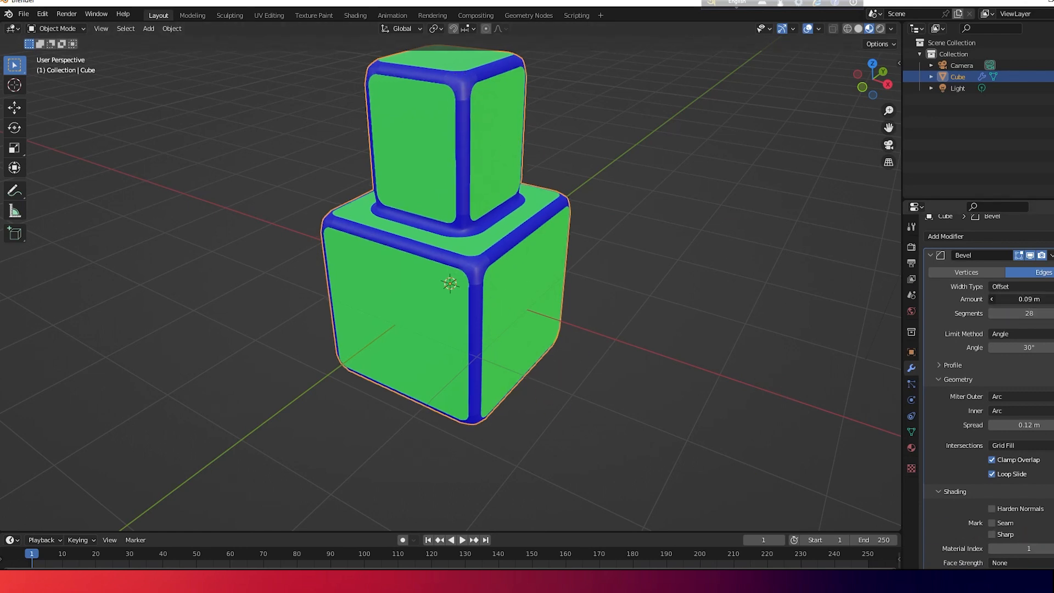
pyautogui.moveTo(546, 275); pyautogui.dragTo(615, 250, button='middle')
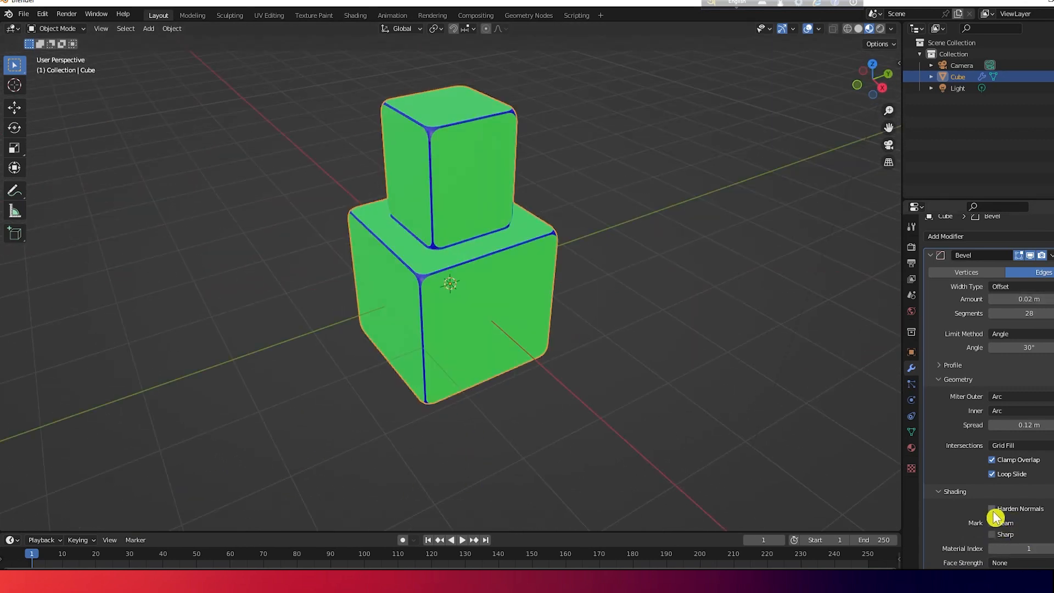
pyautogui.click(940, 493)
pyautogui.click(945, 390)
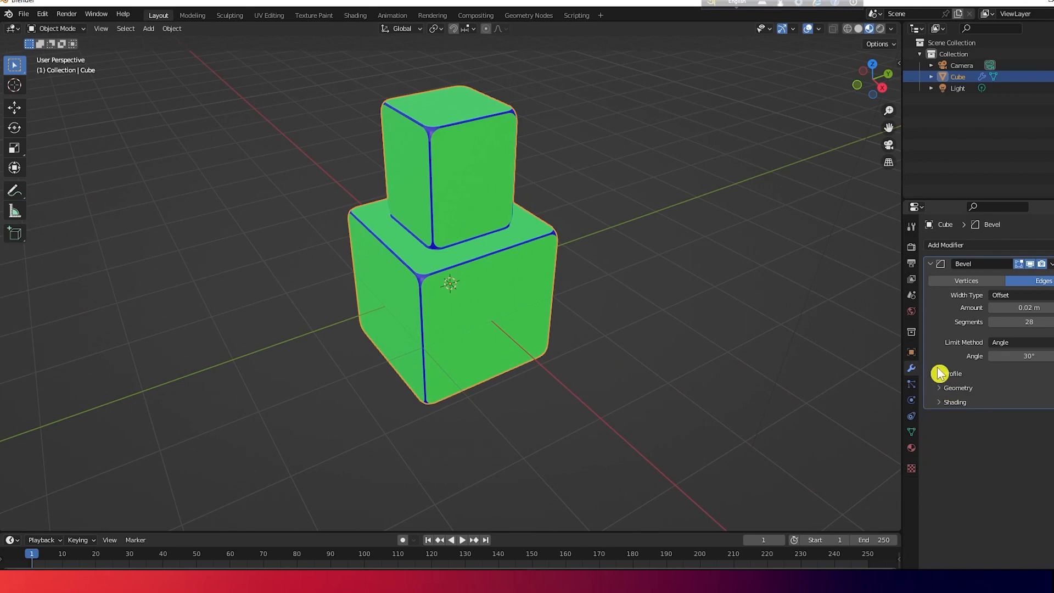